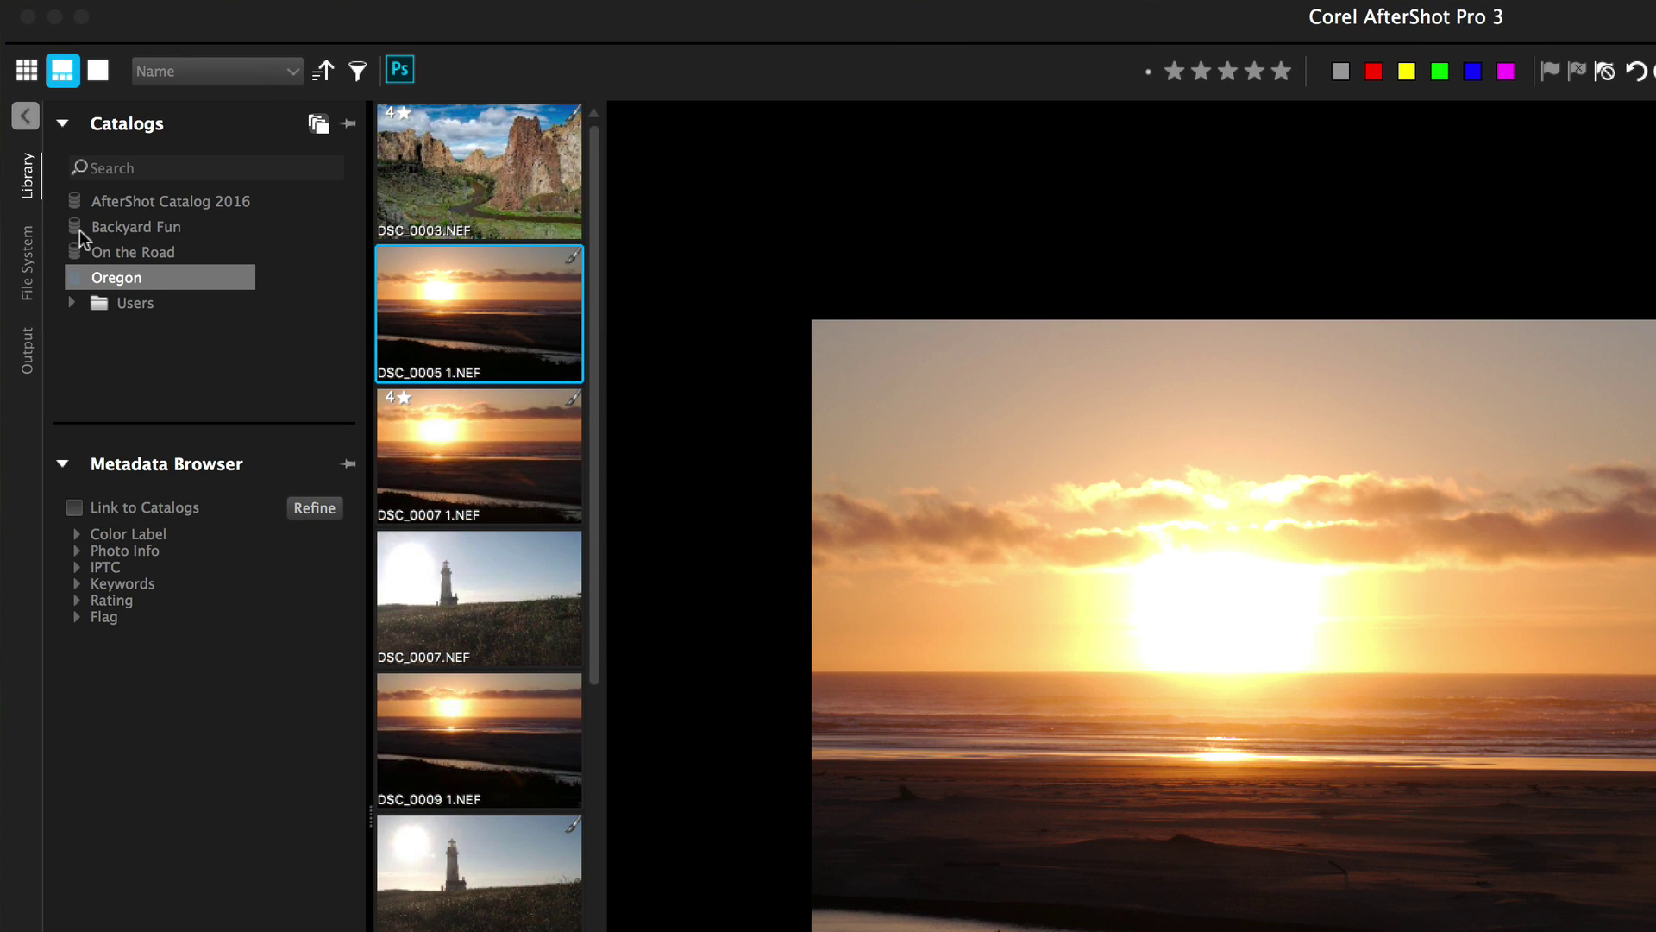
Compare the AfterShot Catalog 2016 catalog with the Japan disk folder, then show the Oregon catalog.
{"action": "left_click", "coordinate": [148, 198]}
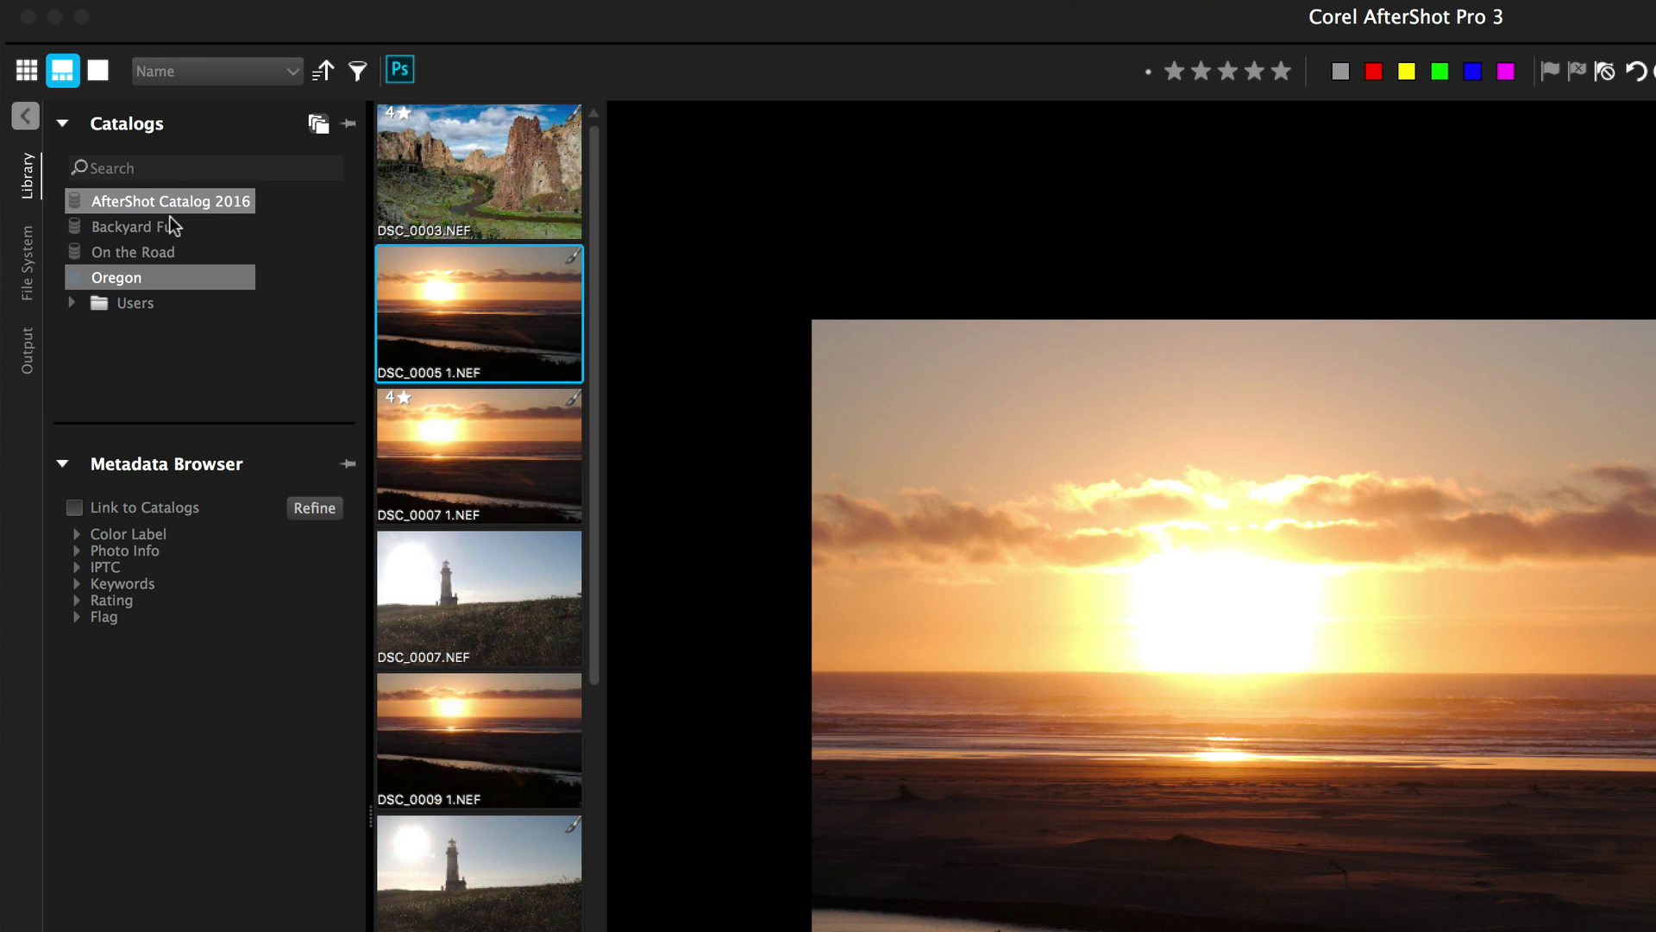
{"action": "left_click", "coordinate": [30, 276]}
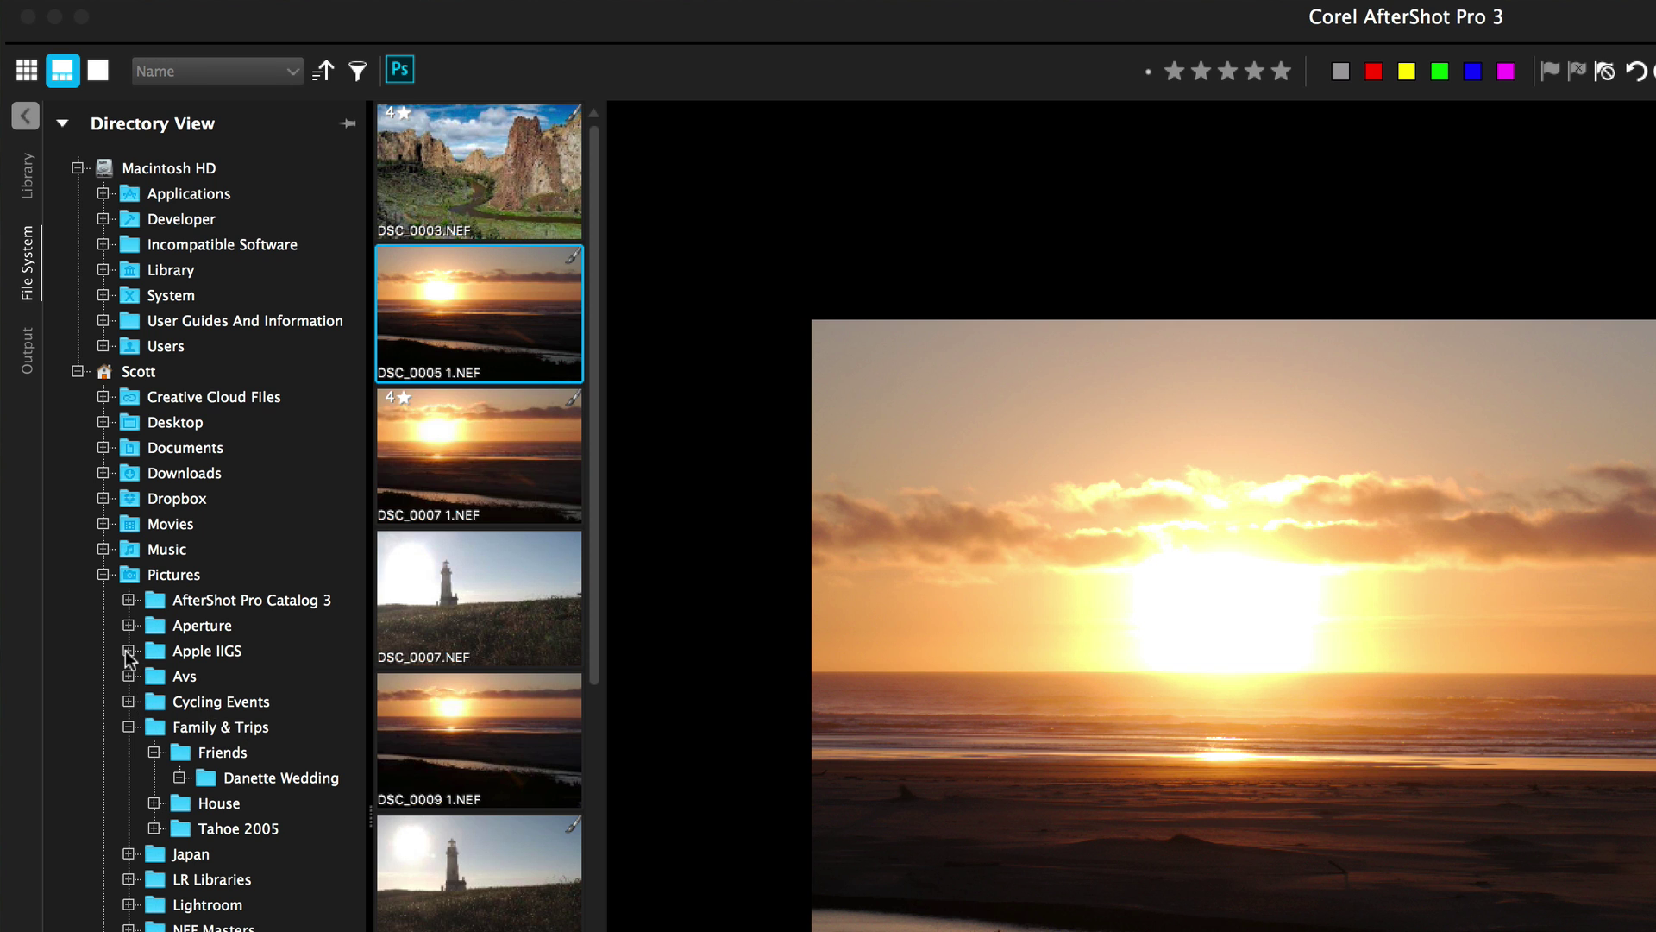
{"action": "left_click", "coordinate": [133, 856]}
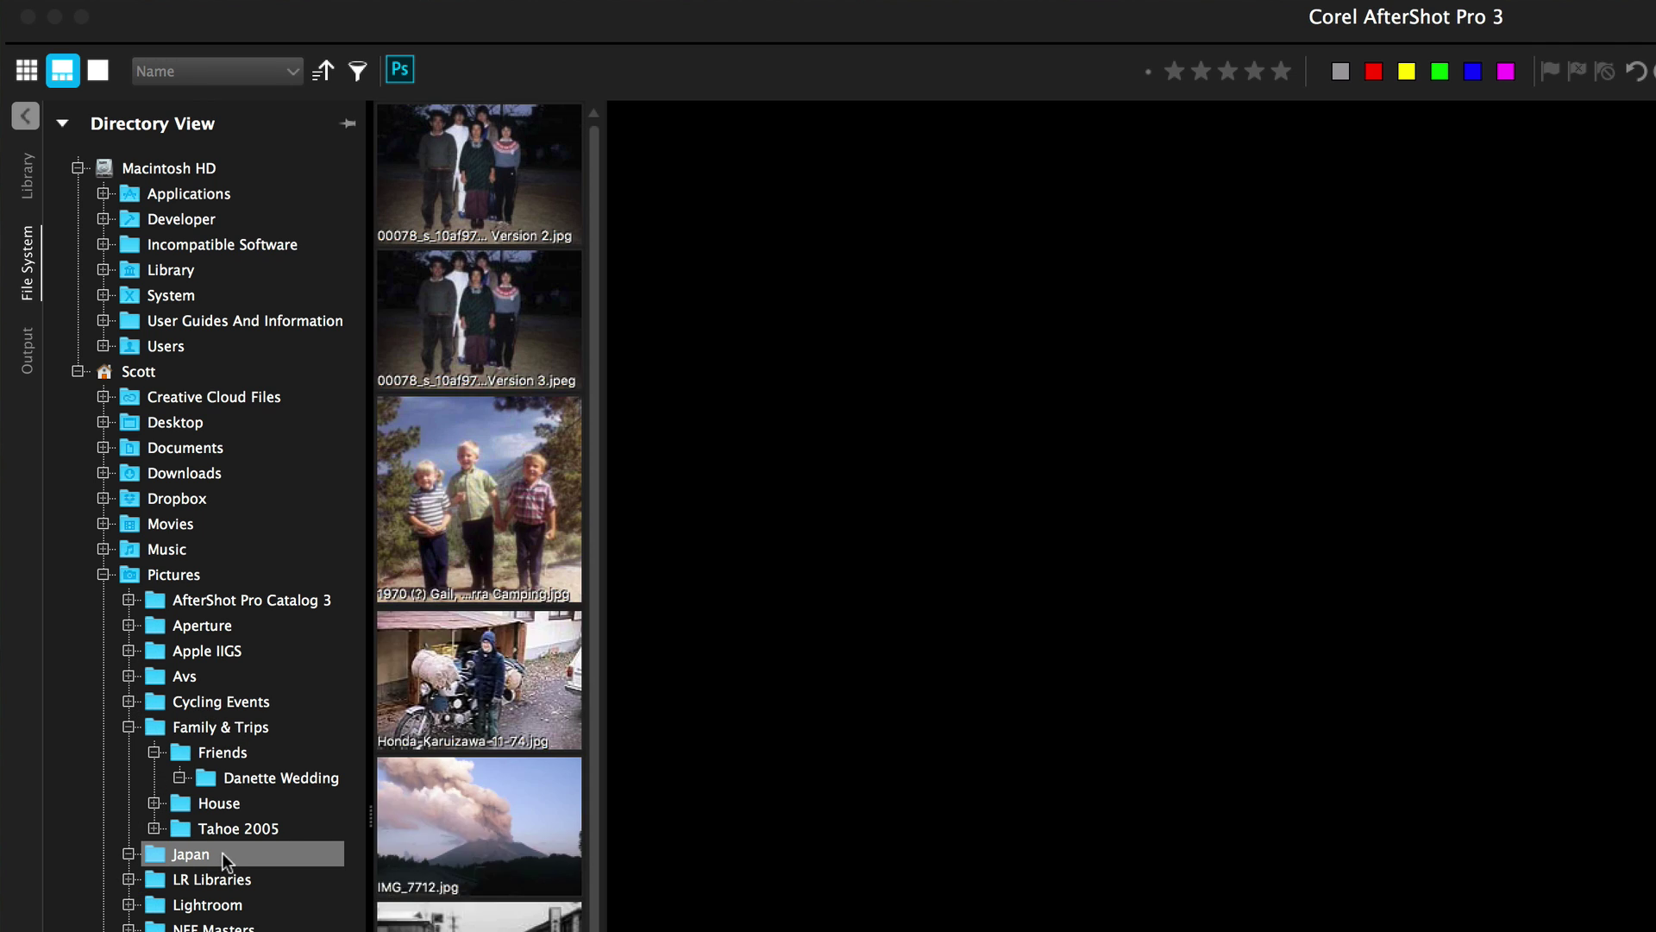
{"action": "left_click", "coordinate": [29, 181]}
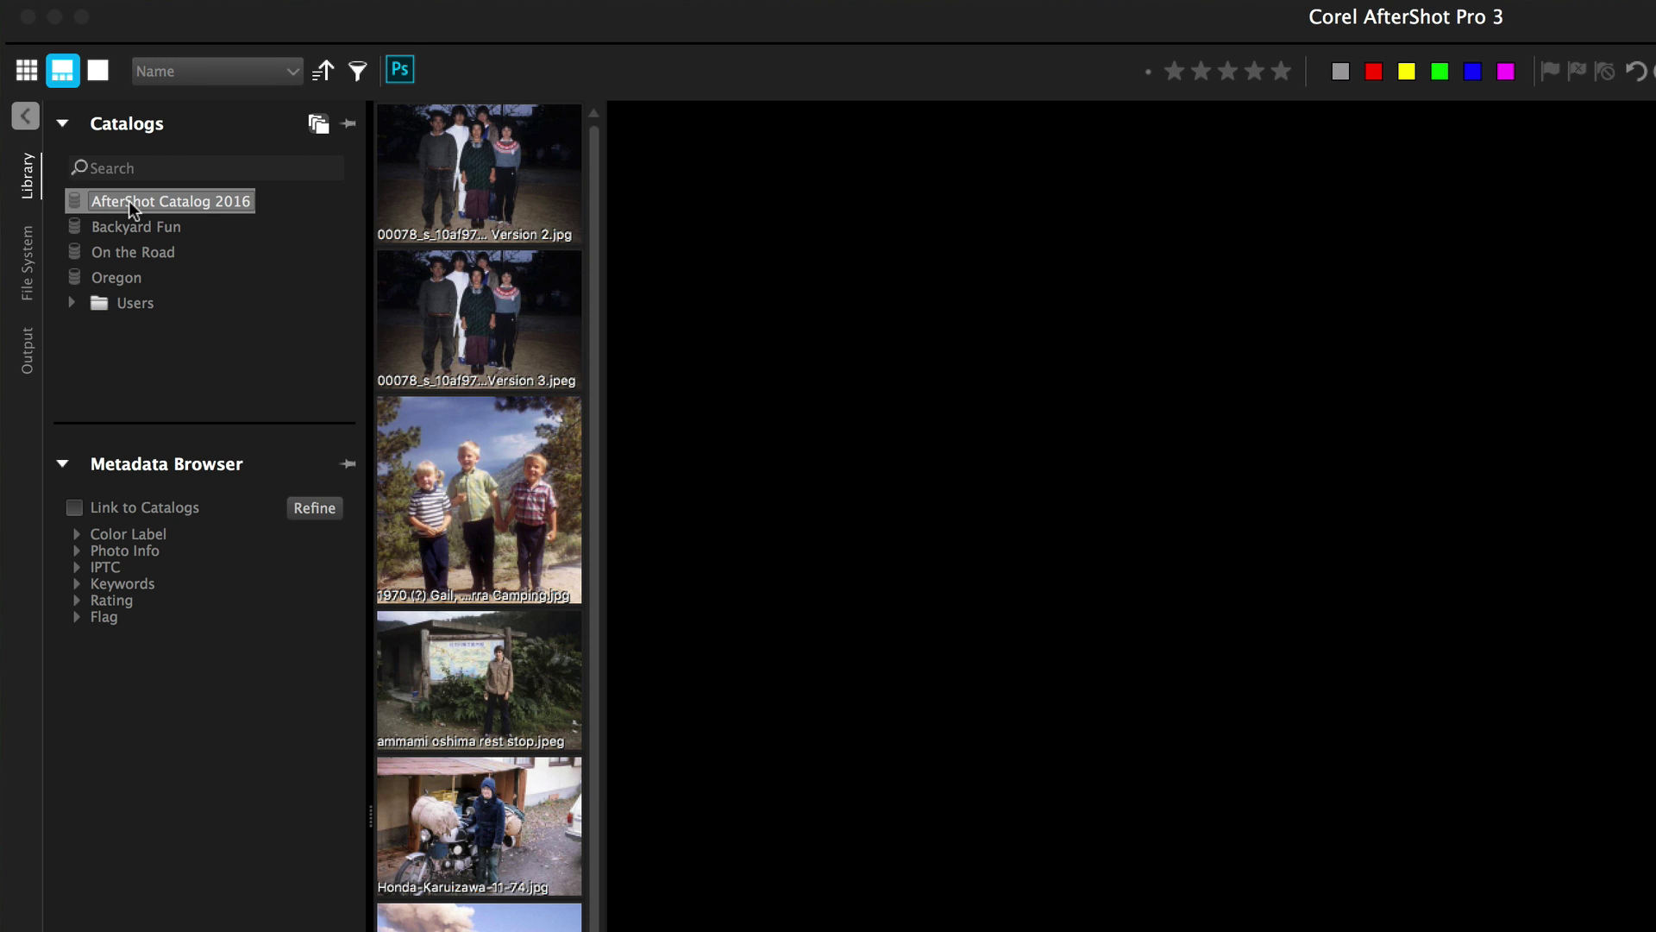
{"action": "left_click", "coordinate": [128, 276]}
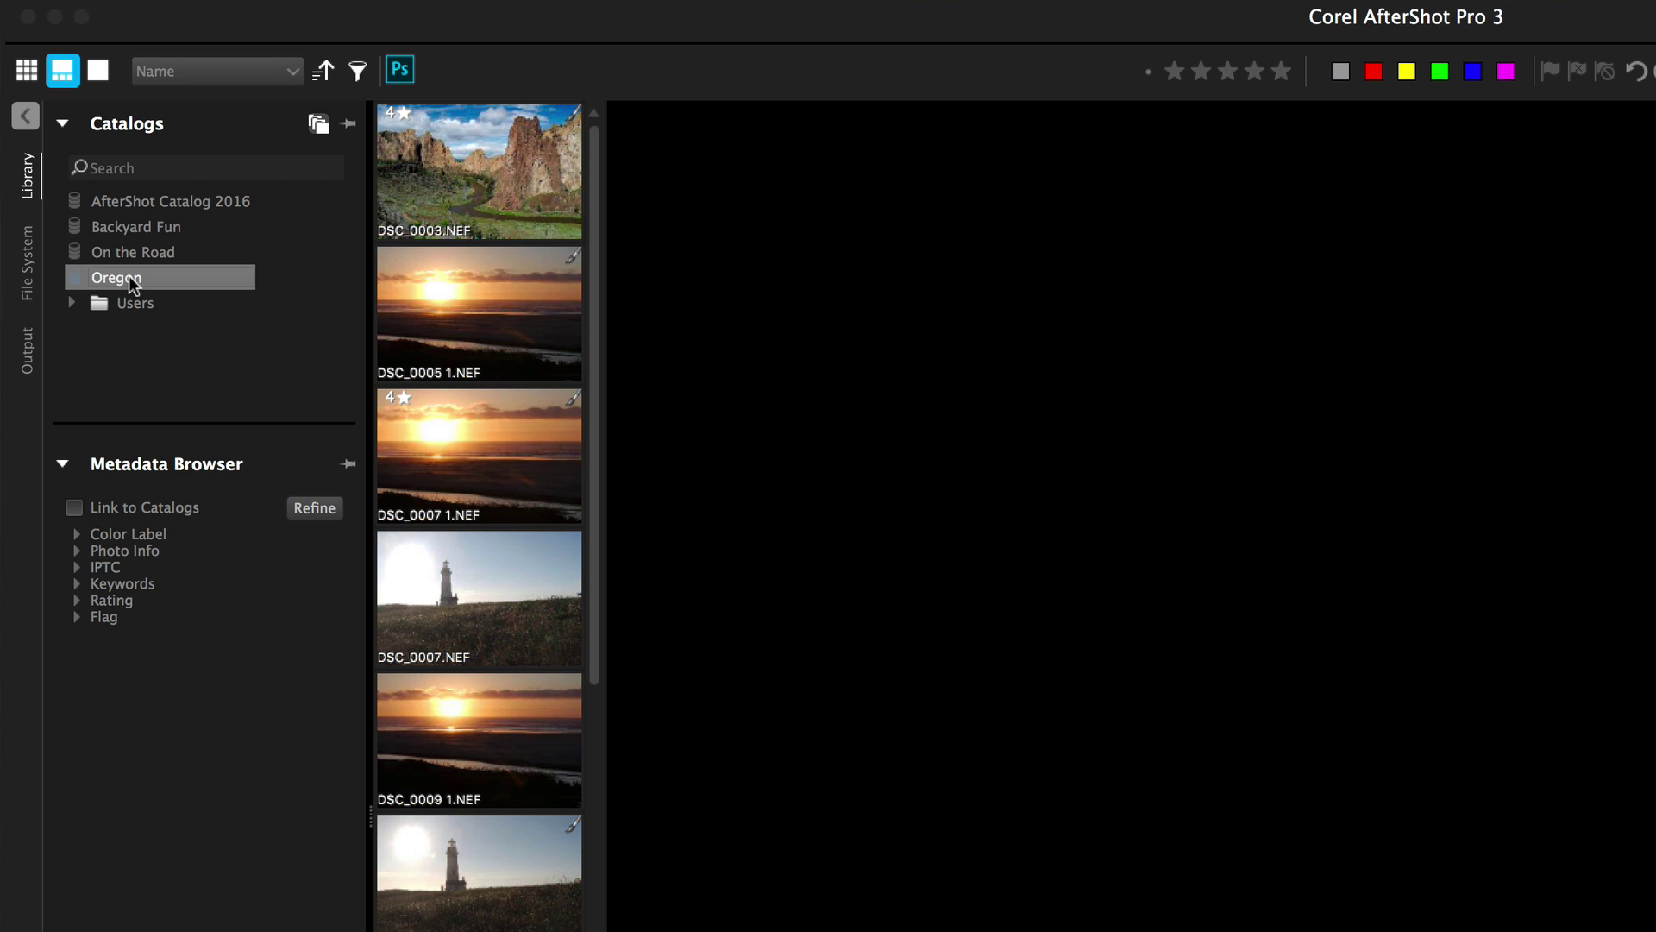
Check the Japan folder on disk again and return to the Oregon catalog.
{"action": "left_click", "coordinate": [28, 271]}
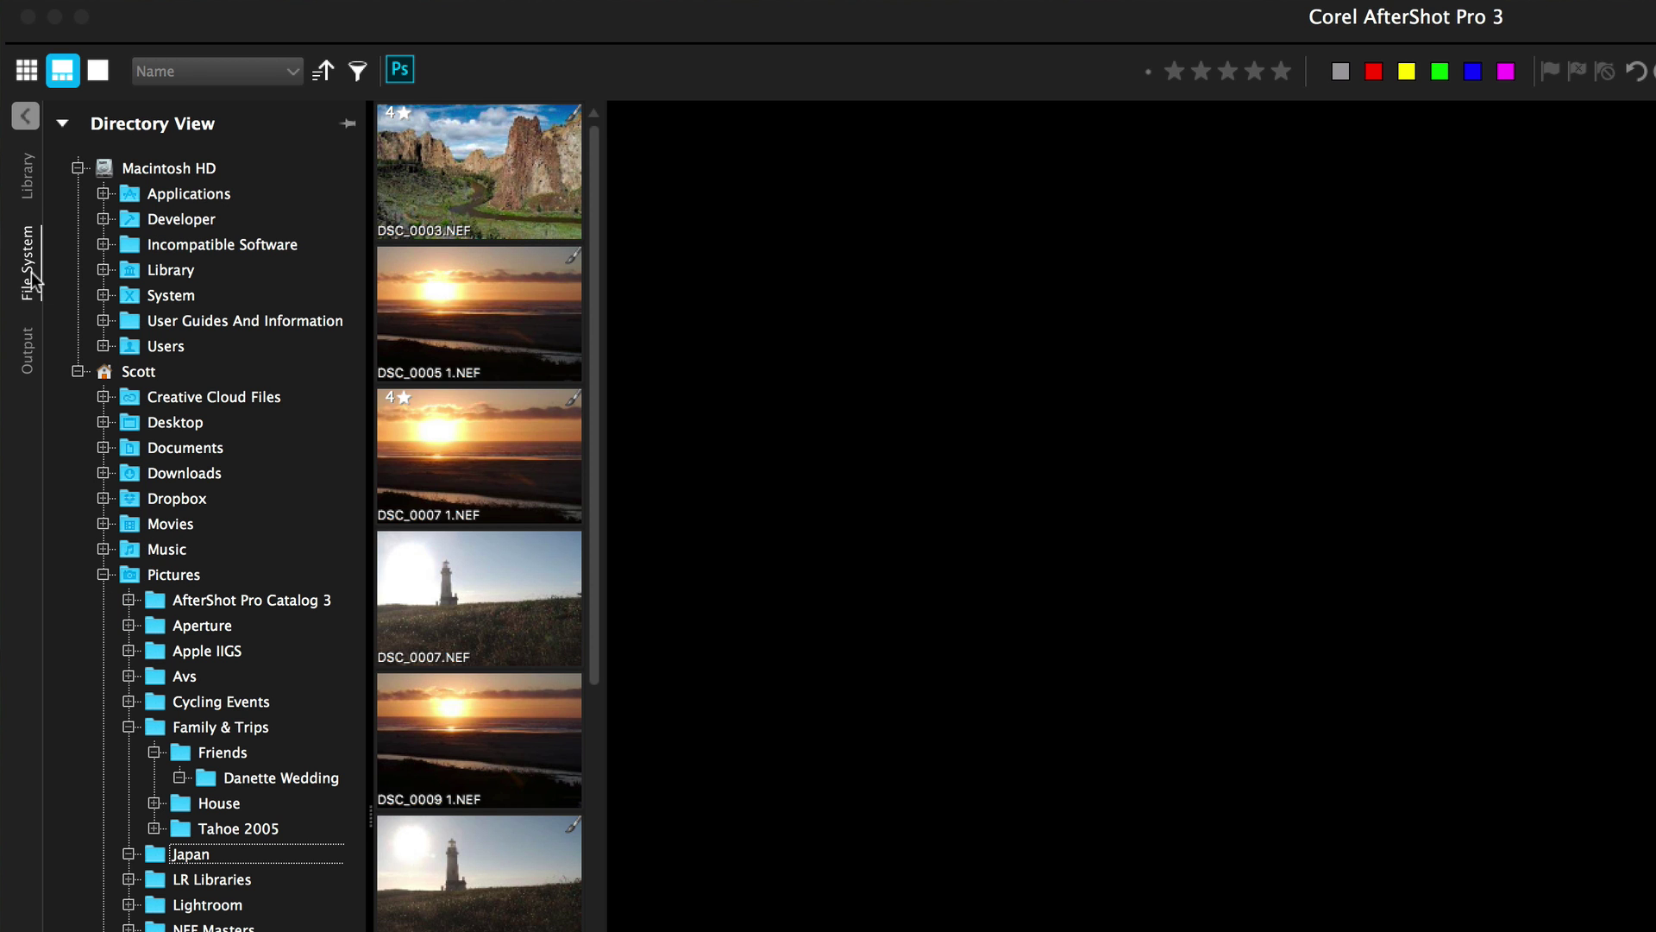
{"action": "left_click", "coordinate": [210, 855]}
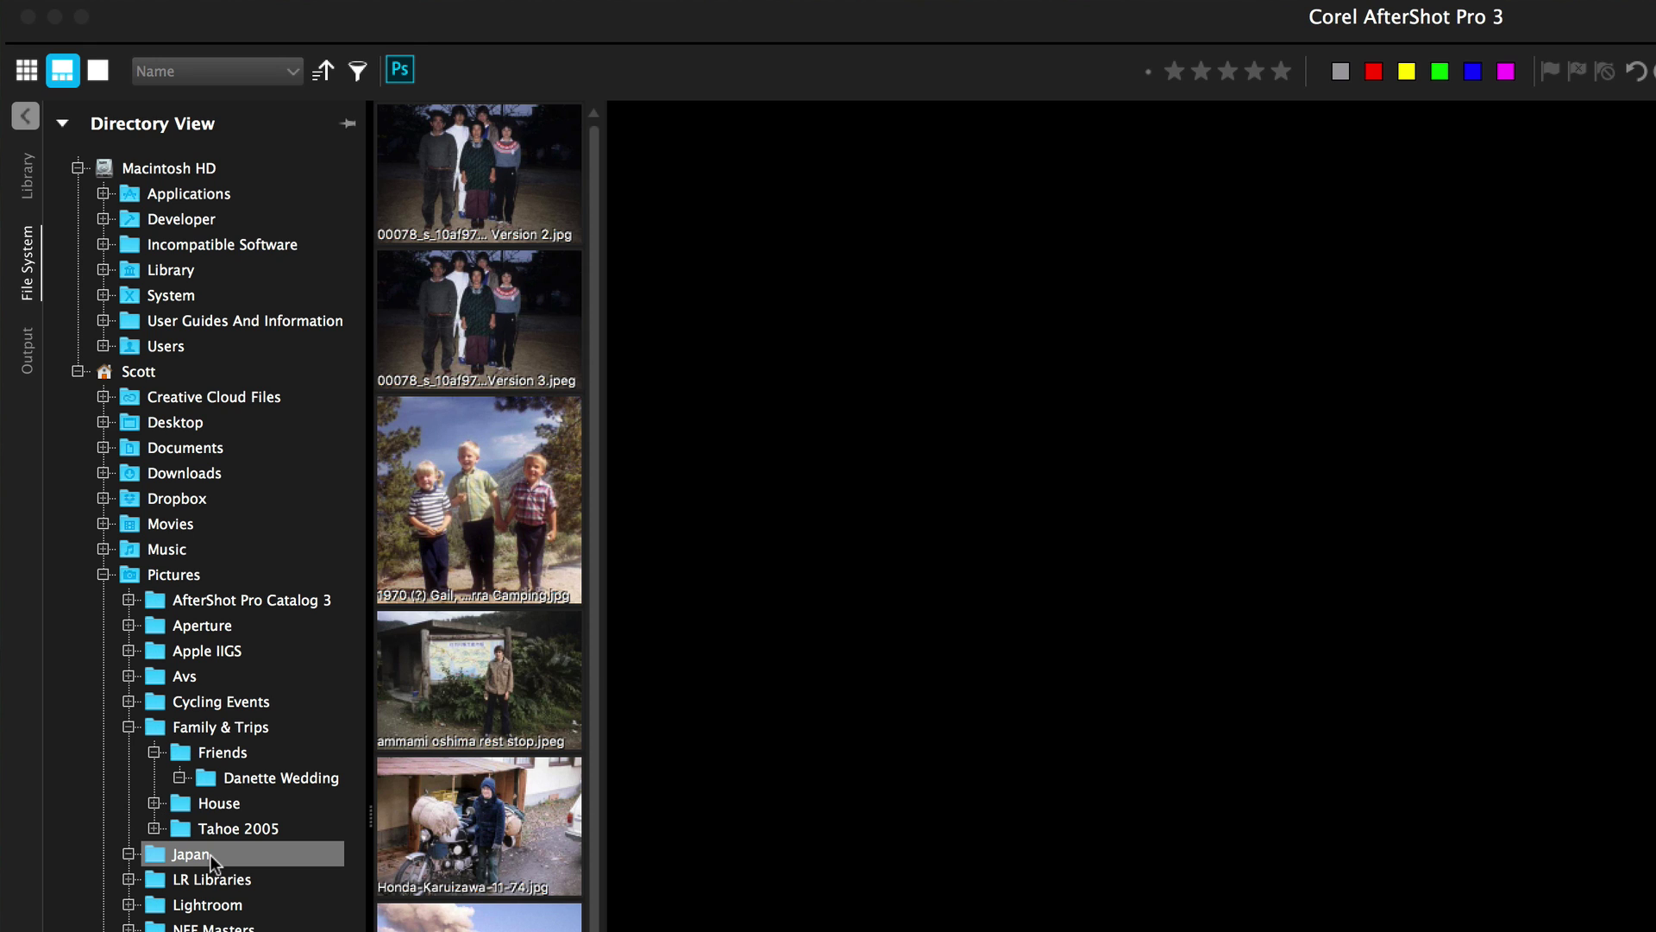
{"action": "left_click", "coordinate": [219, 283]}
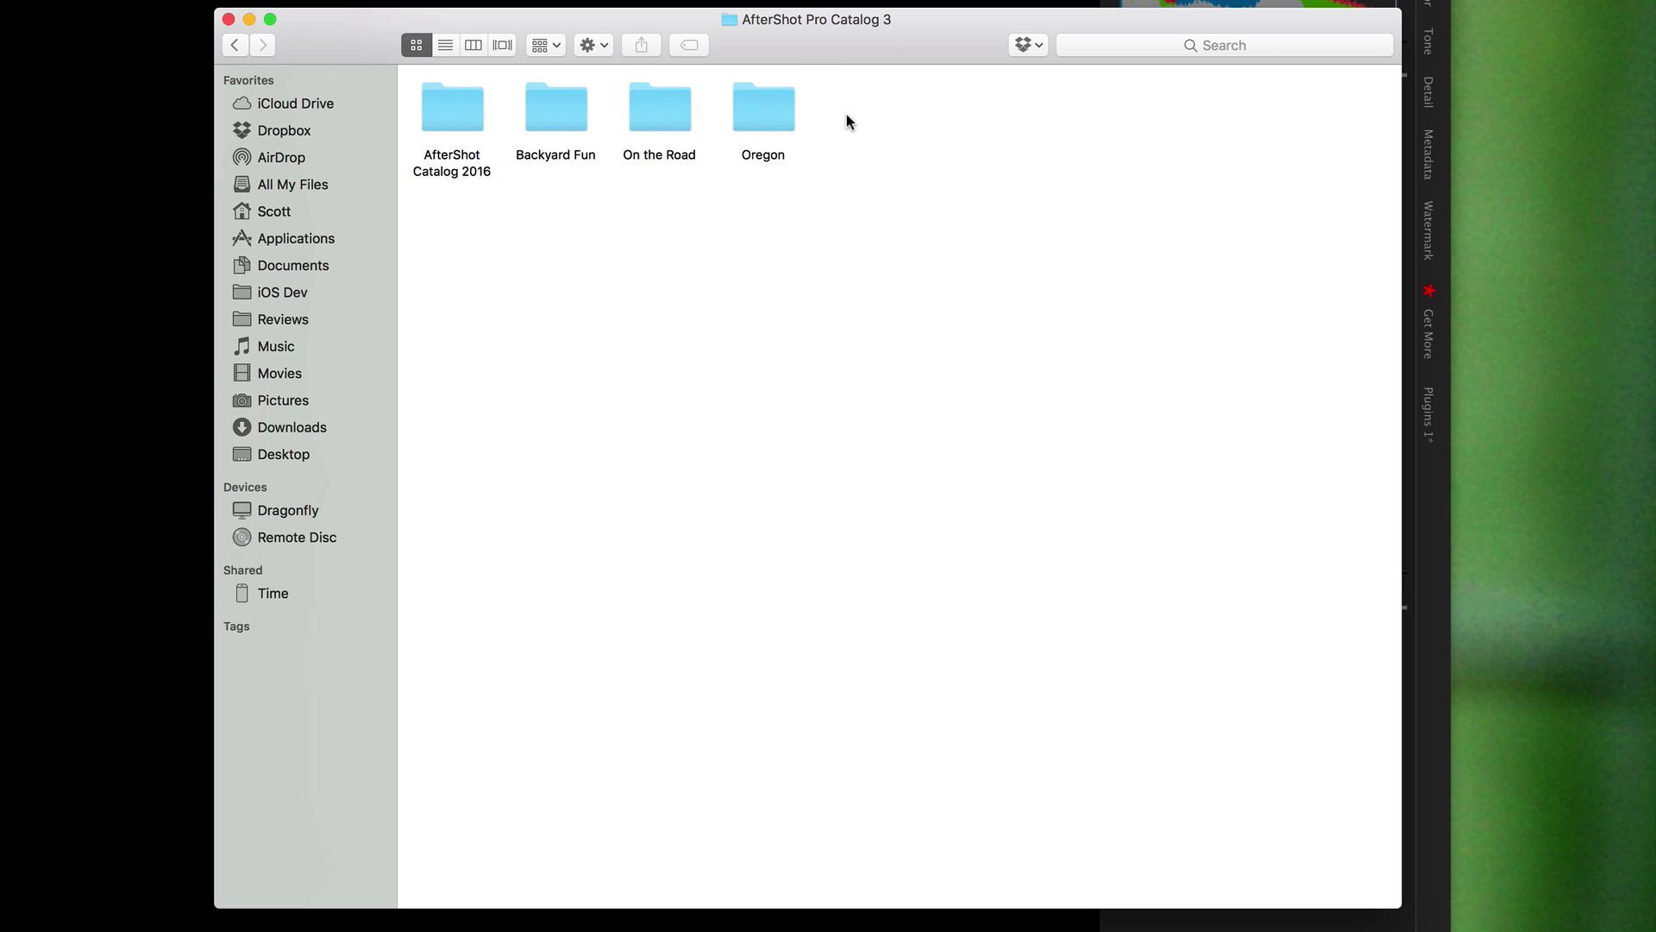
Drill through Oregon > assets > Users > Scott > Pictures > NEF Masters > Oregon in Finder.
{"action": "double_click", "coordinate": [780, 121]}
{"action": "double_click", "coordinate": [552, 110]}
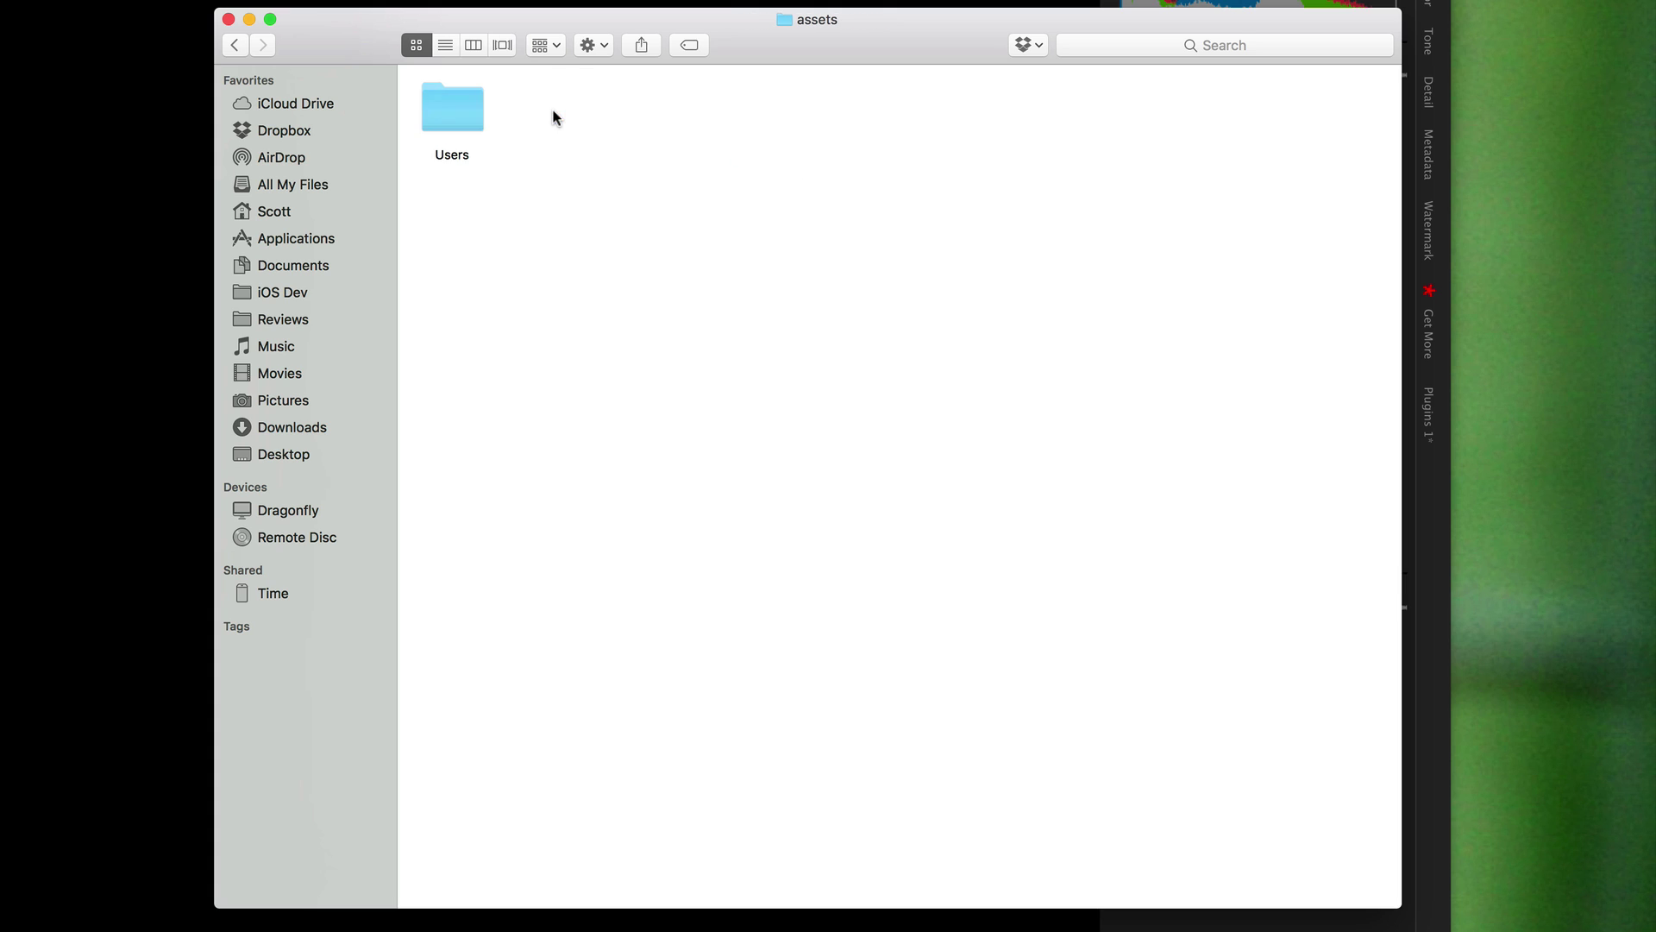
{"action": "double_click", "coordinate": [437, 101]}
{"action": "double_click", "coordinate": [464, 106]}
{"action": "double_click", "coordinate": [455, 106]}
{"action": "left_click", "coordinate": [457, 109]}
{"action": "double_click", "coordinate": [457, 109]}
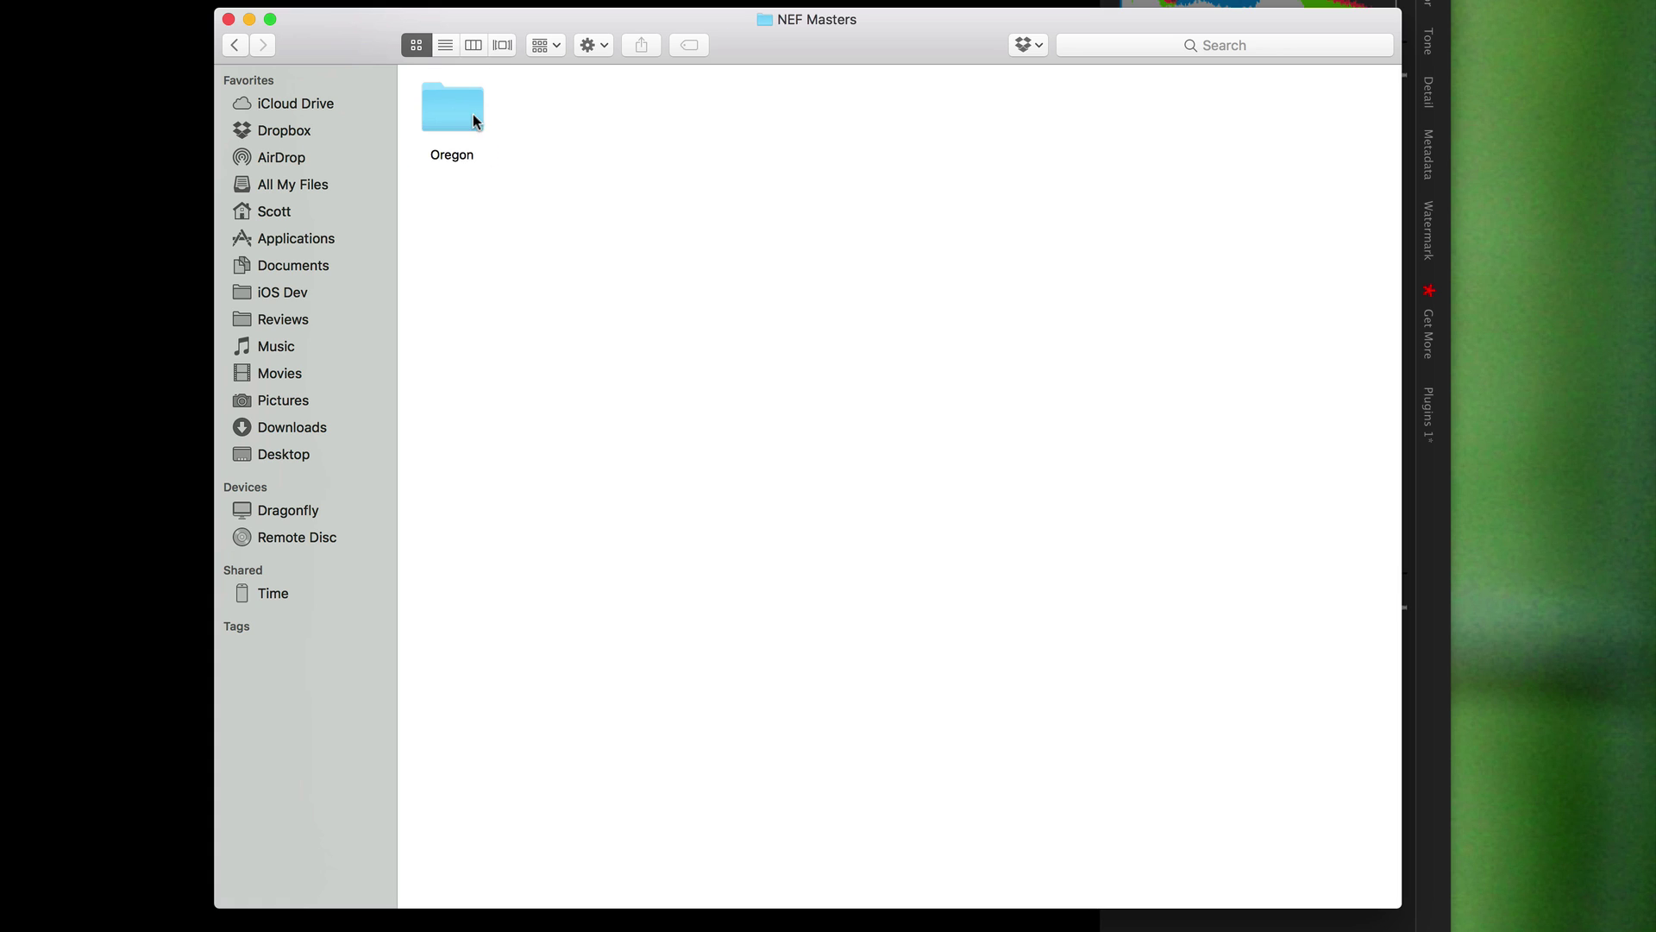
{"action": "double_click", "coordinate": [472, 114]}
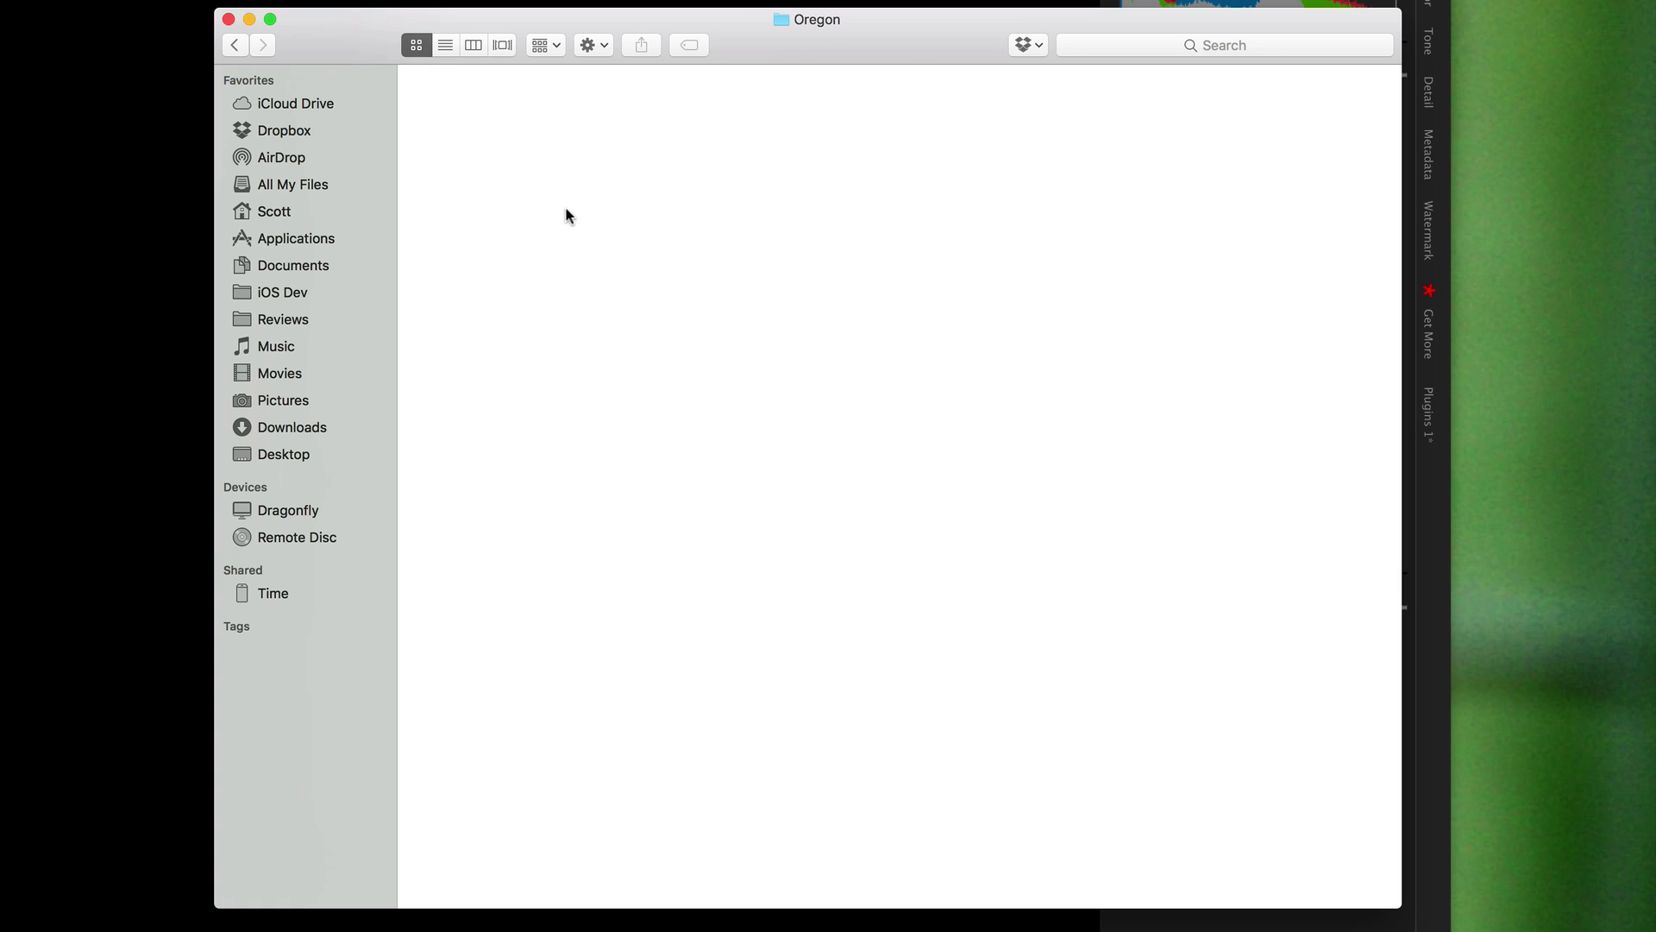
Open NEF Masters > Oregon from the Pictures folder to find the original NEF and xmp files.
{"action": "left_click", "coordinate": [295, 401]}
{"action": "left_click", "coordinate": [1093, 211]}
{"action": "double_click", "coordinate": [1092, 212]}
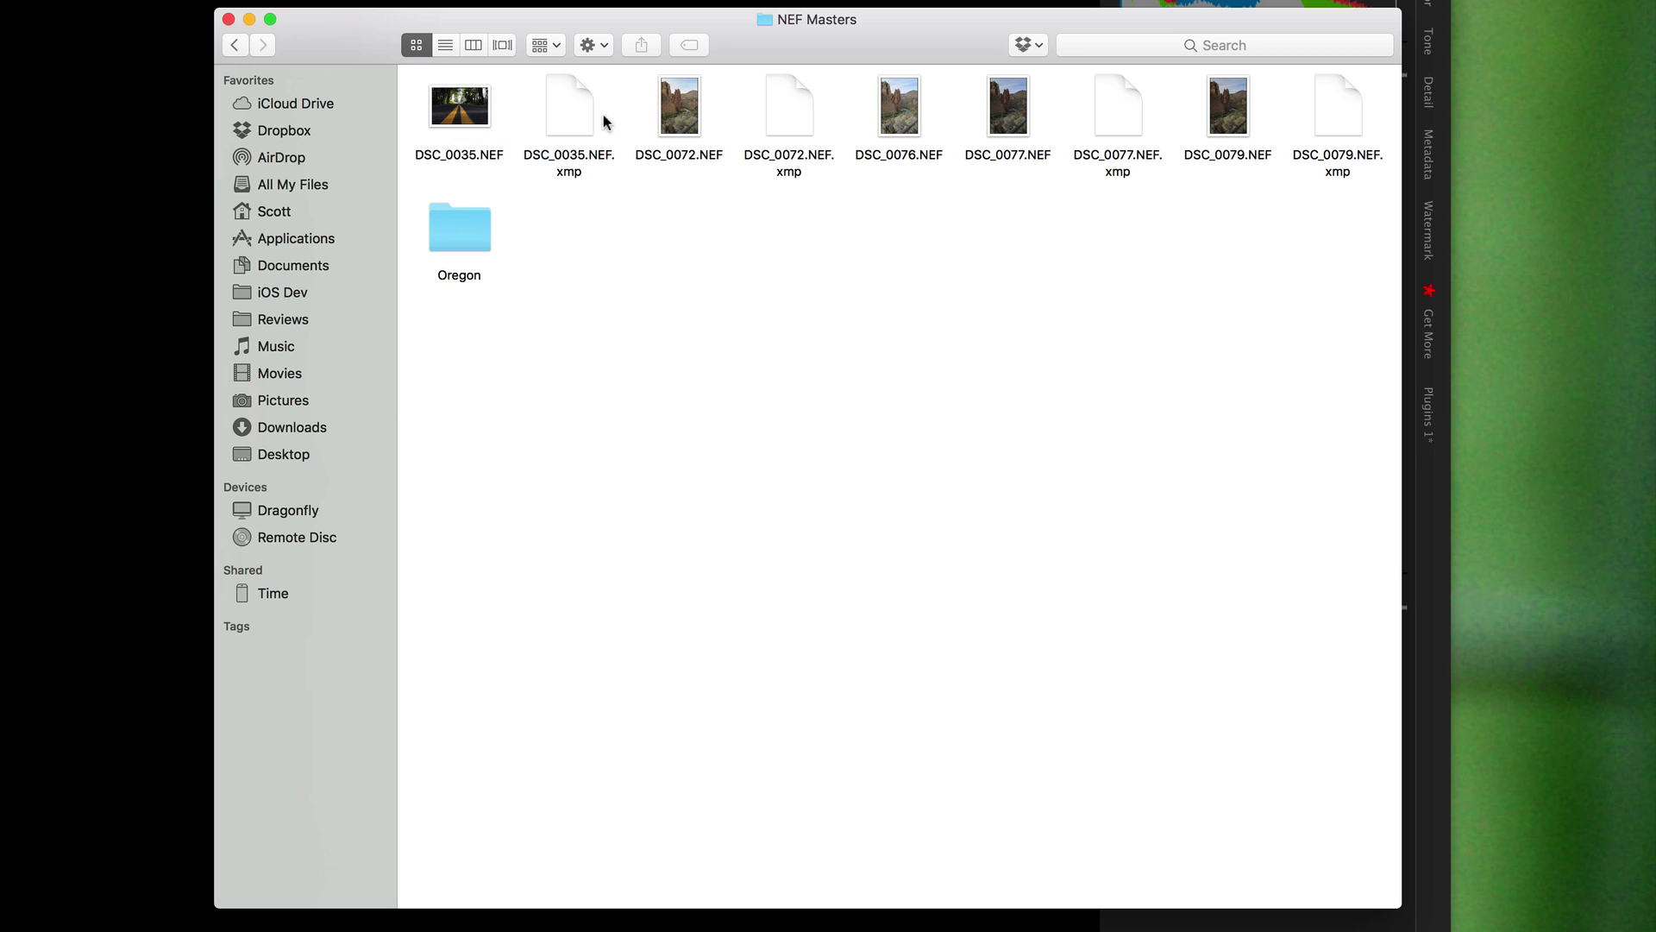
{"action": "double_click", "coordinate": [476, 235]}
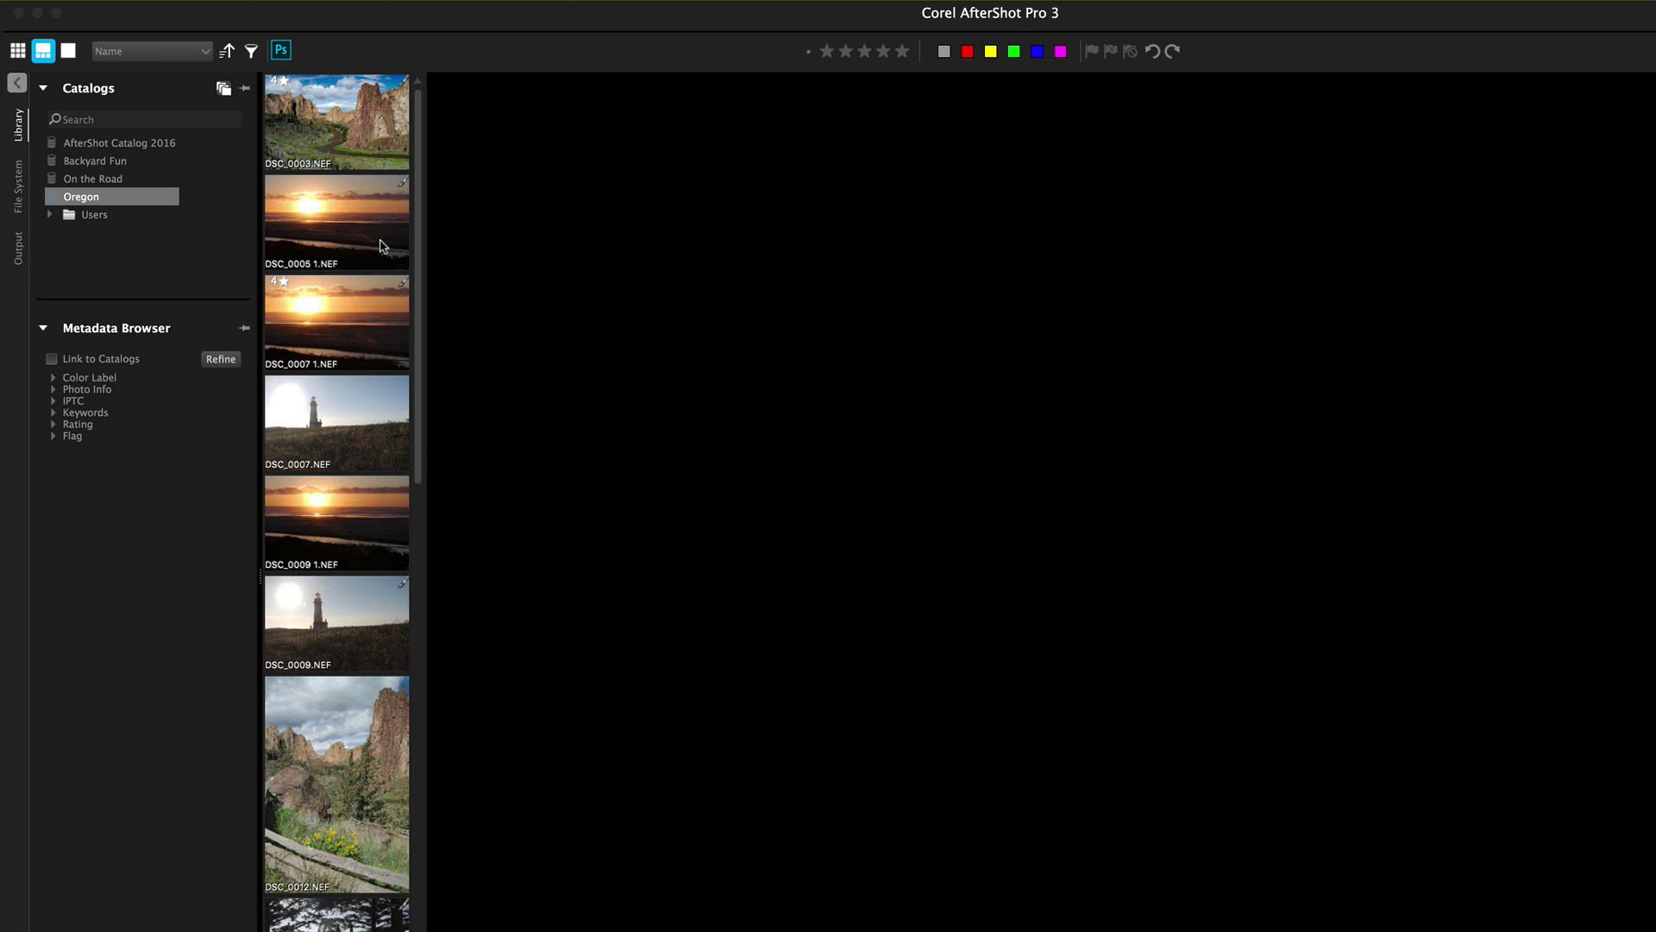
Mark DSC_0007 1.NEF with a green colour label and a pick flag.
{"action": "left_click", "coordinate": [385, 324]}
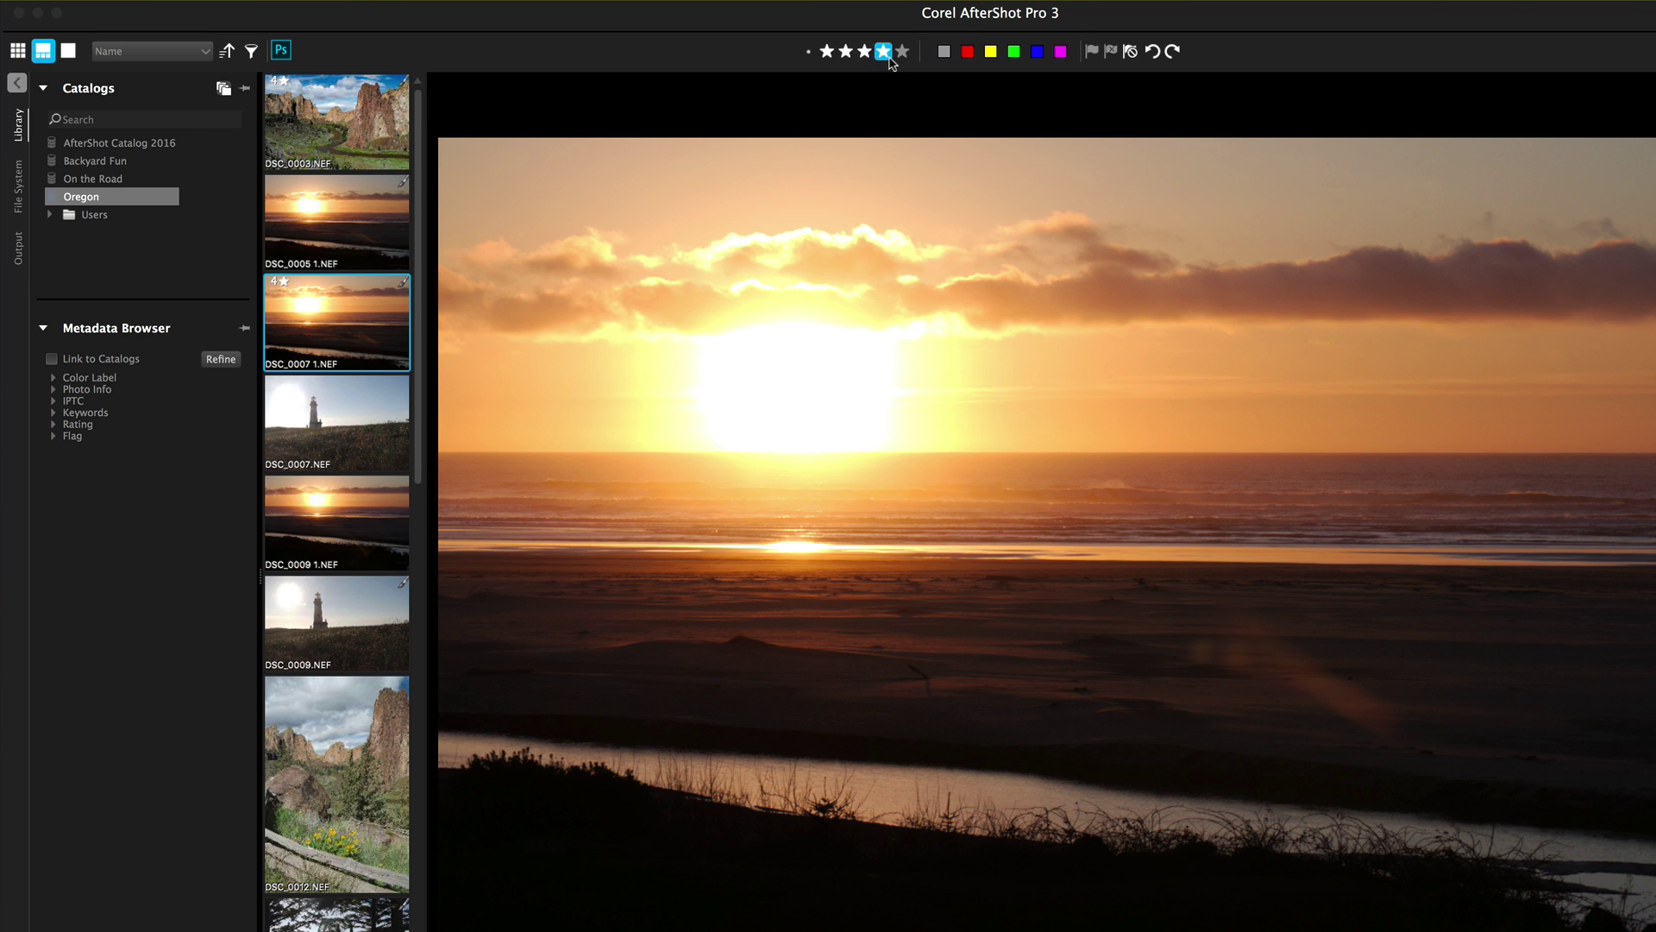
{"action": "left_click", "coordinate": [1014, 51]}
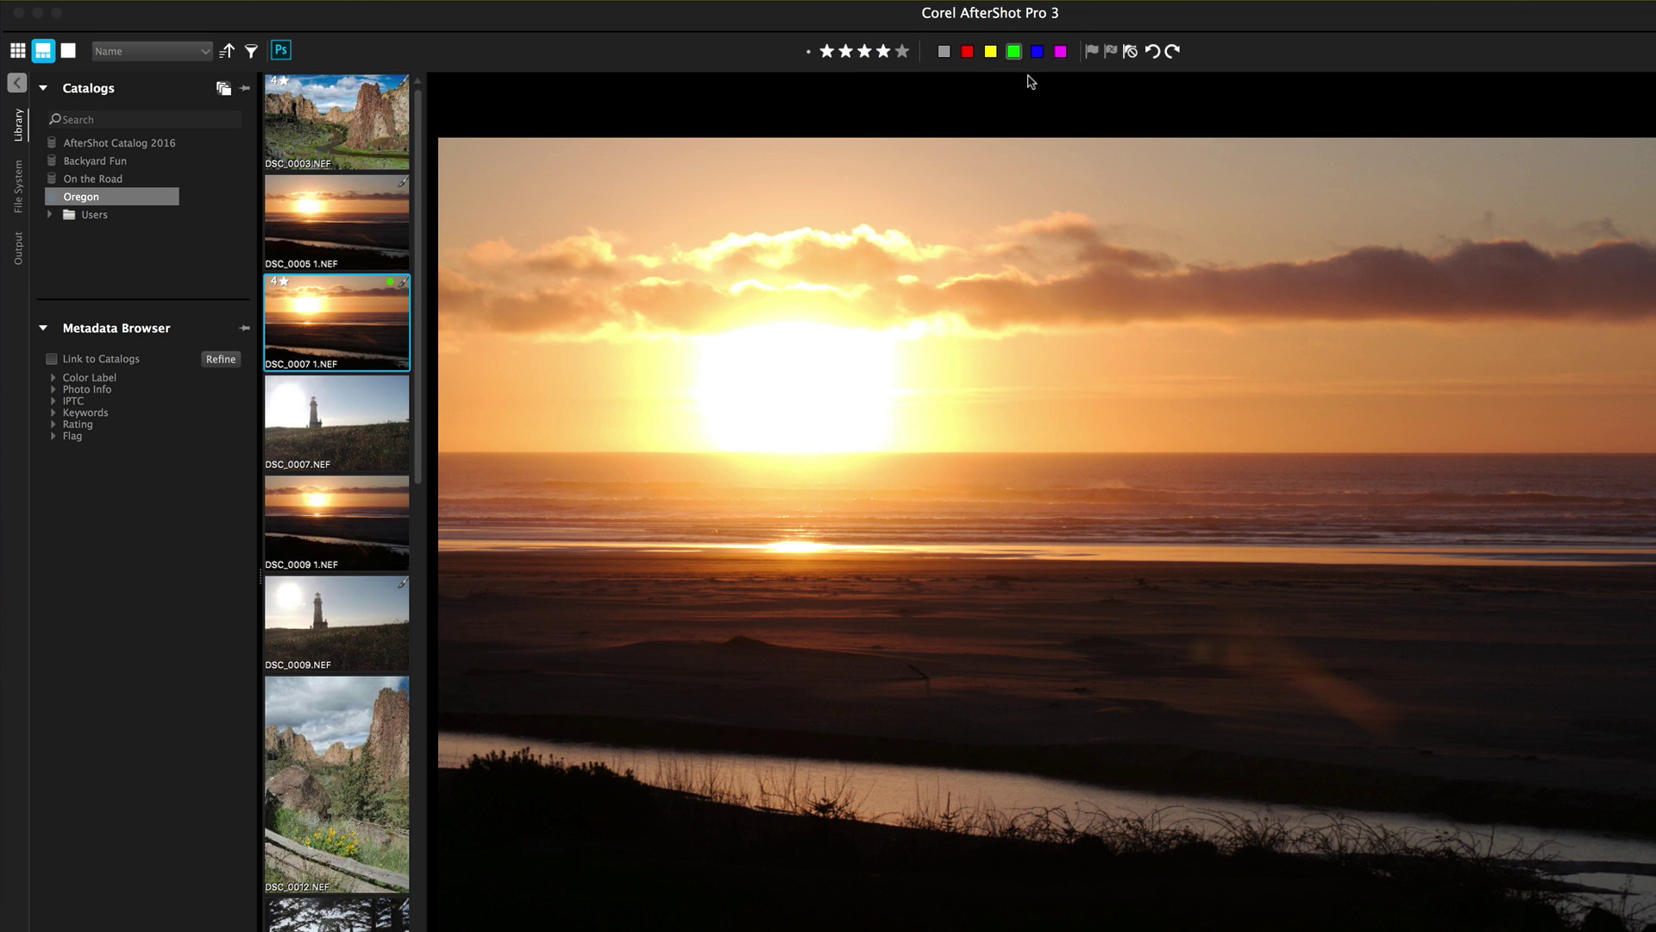
{"action": "left_click", "coordinate": [1091, 53]}
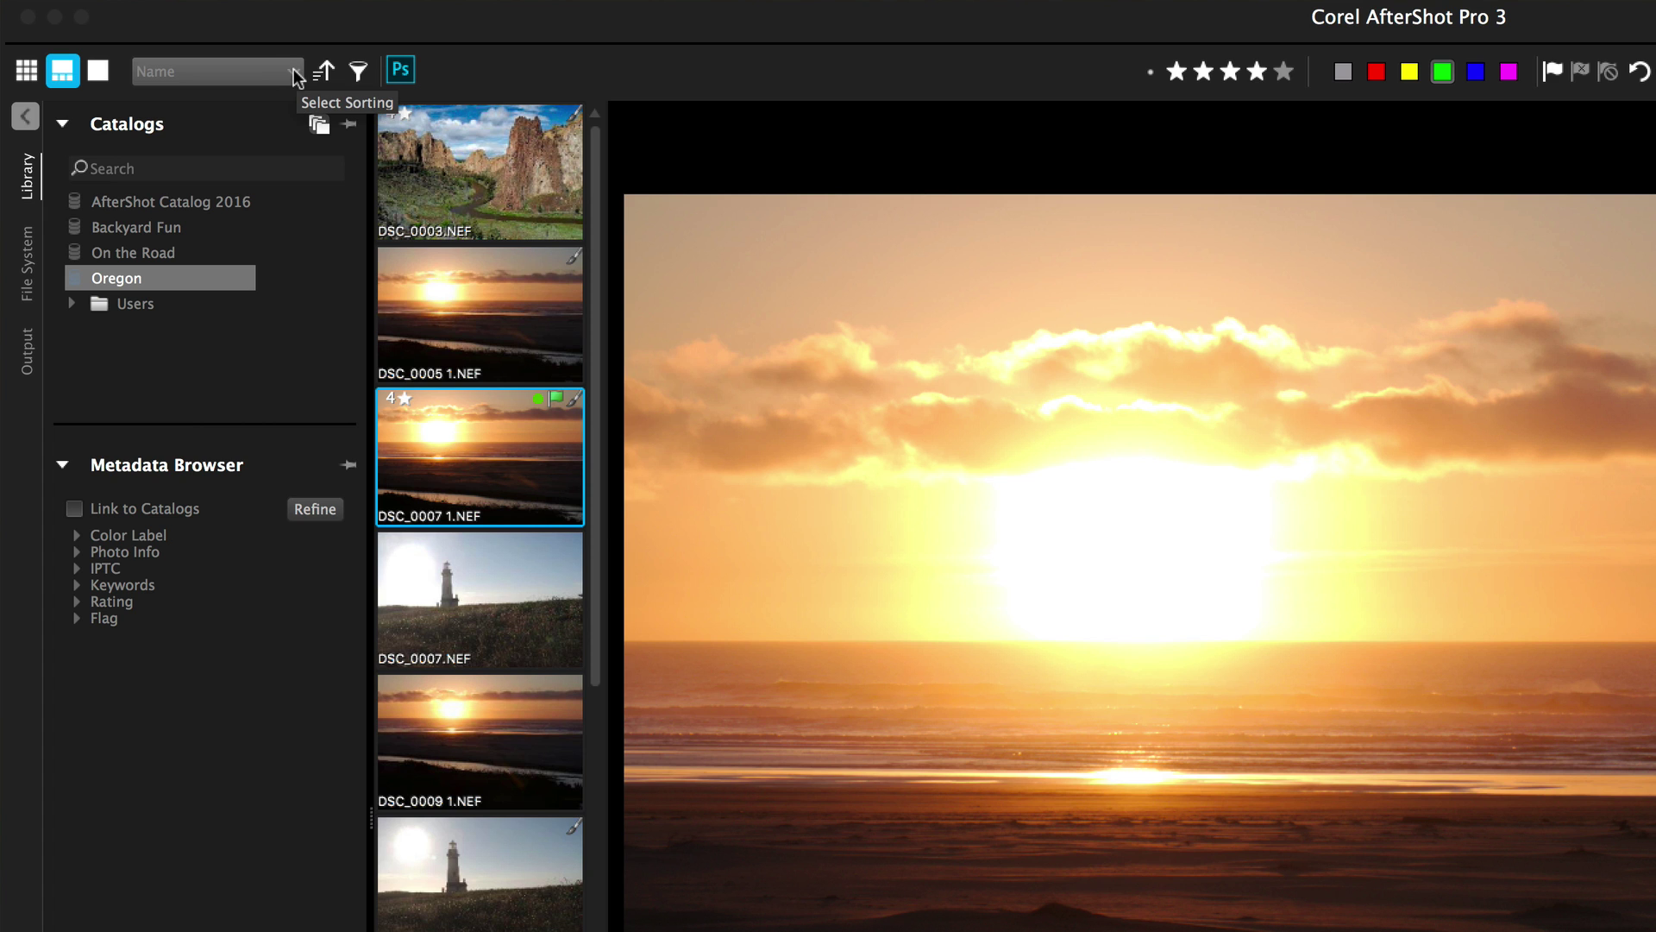
Sort thumbnails by Label, filter for green labels and four-plus stars, then turn the filter off.
{"action": "left_click", "coordinate": [297, 78]}
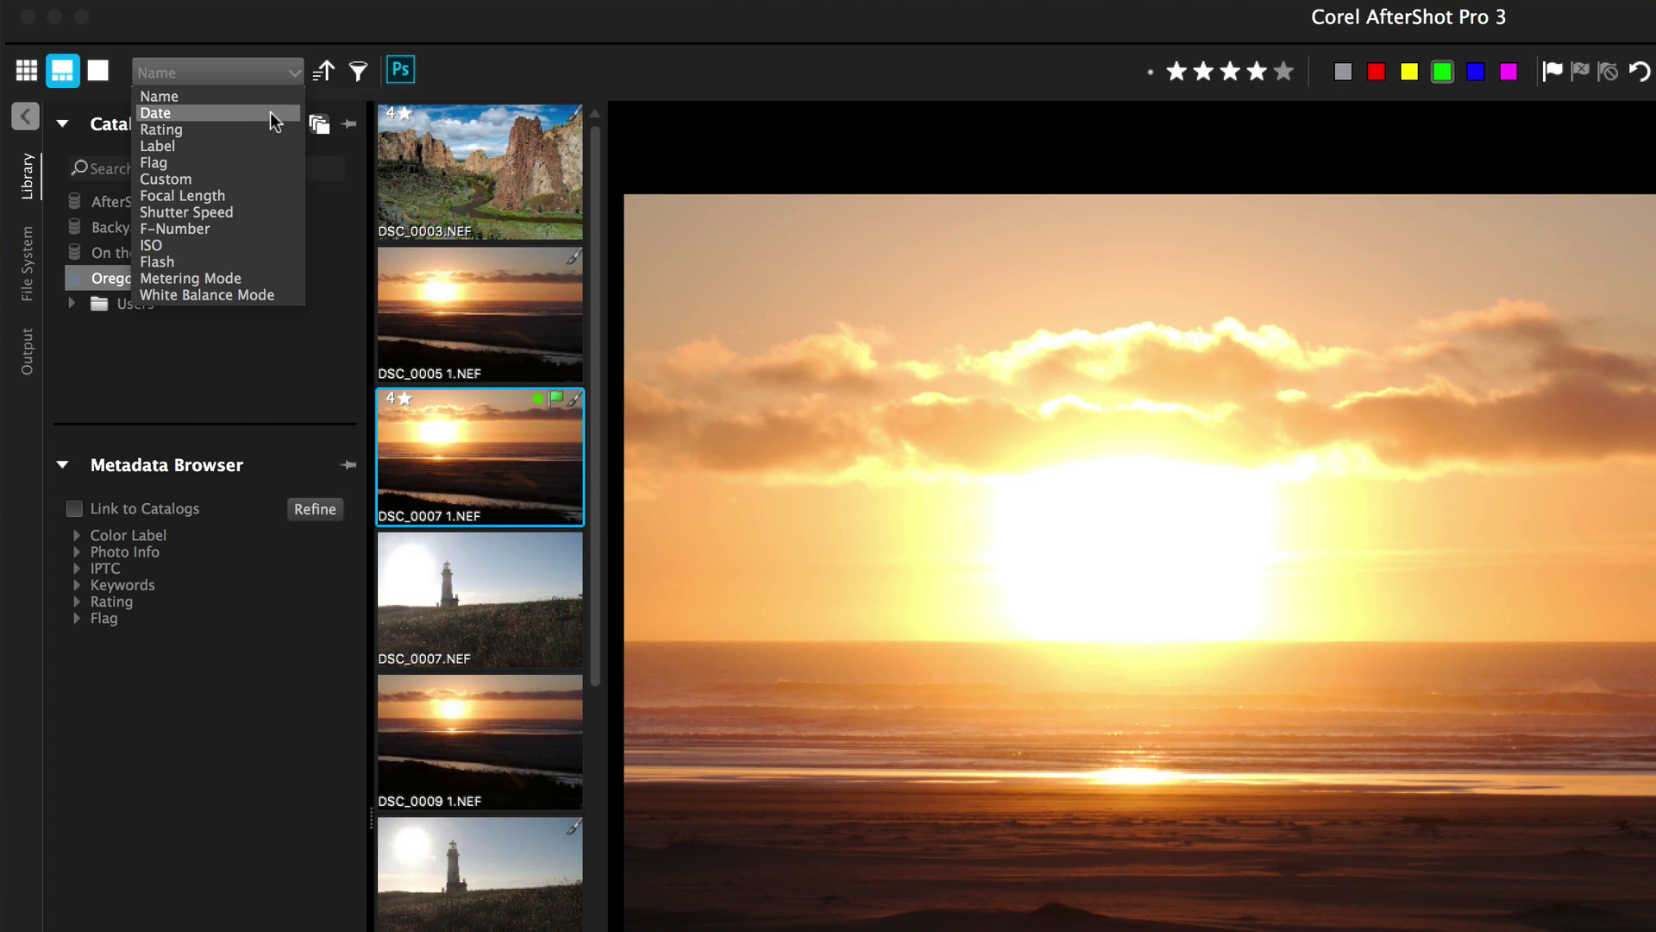
{"action": "left_click", "coordinate": [255, 143]}
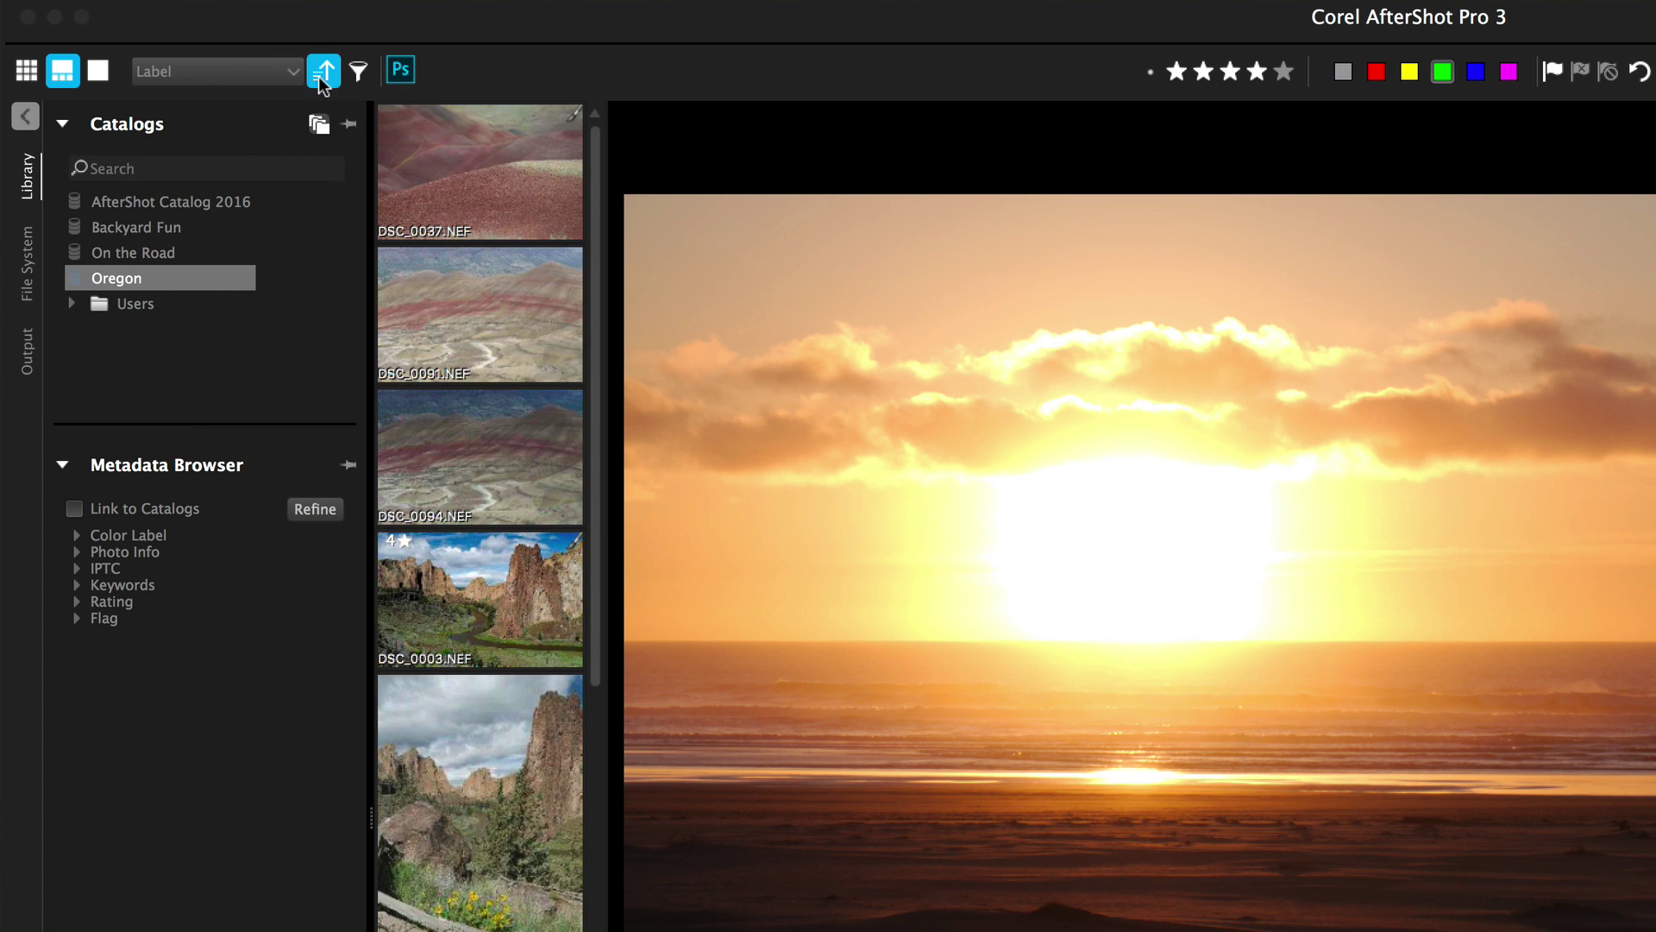
{"action": "left_click", "coordinate": [357, 74]}
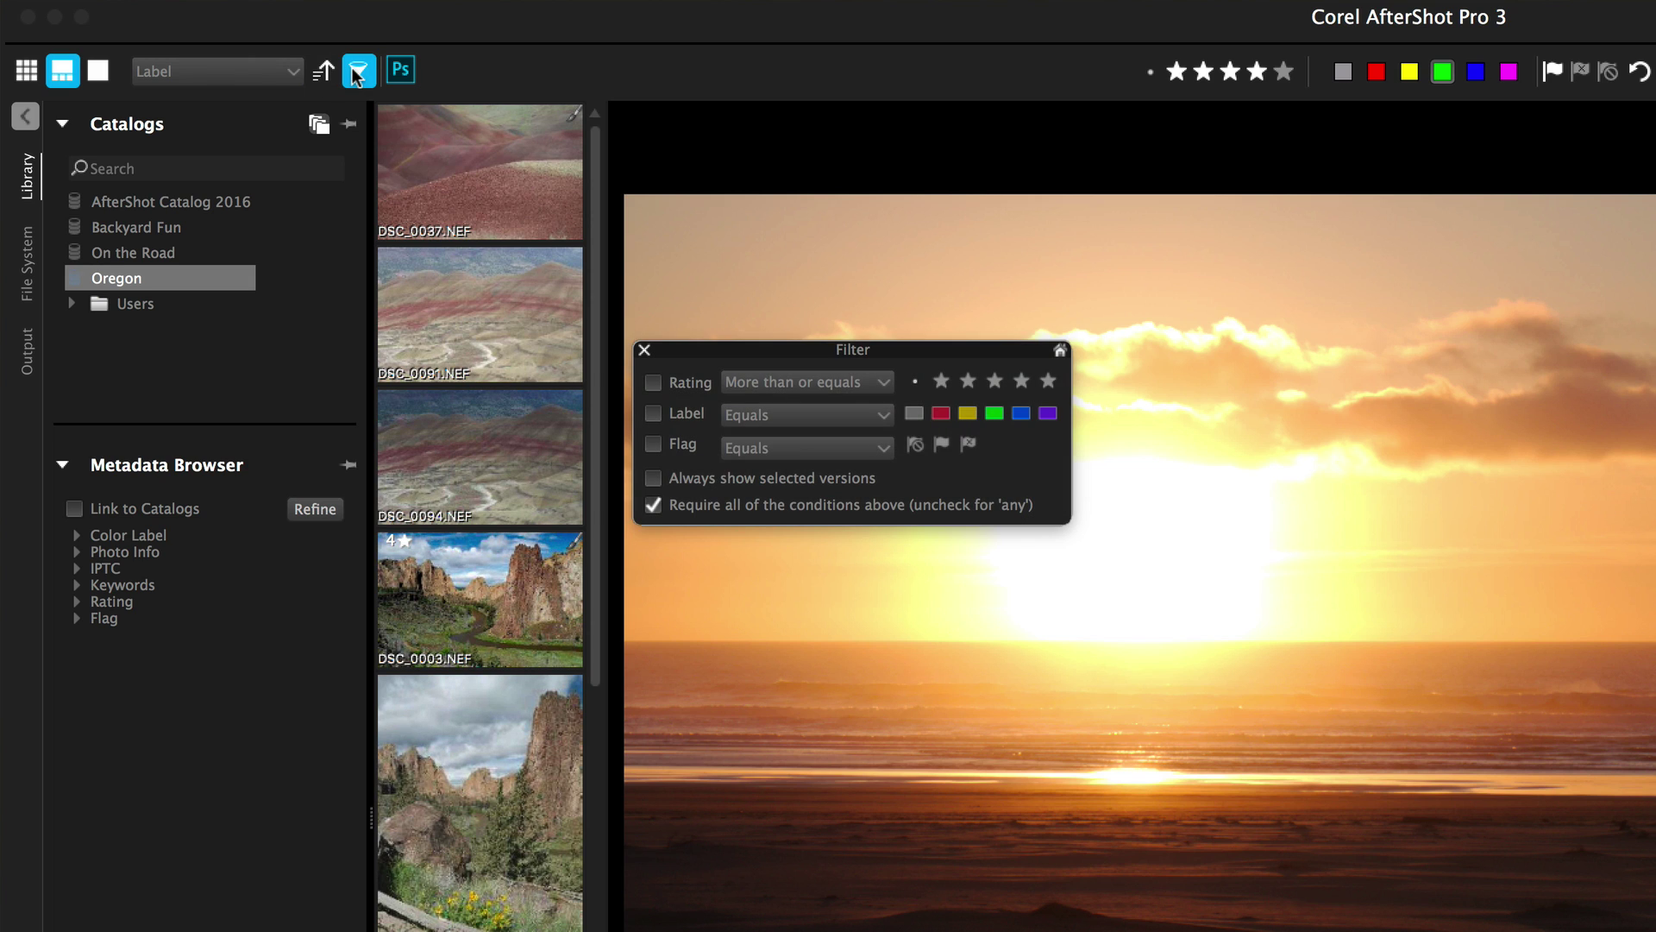
{"action": "left_click", "coordinate": [993, 415]}
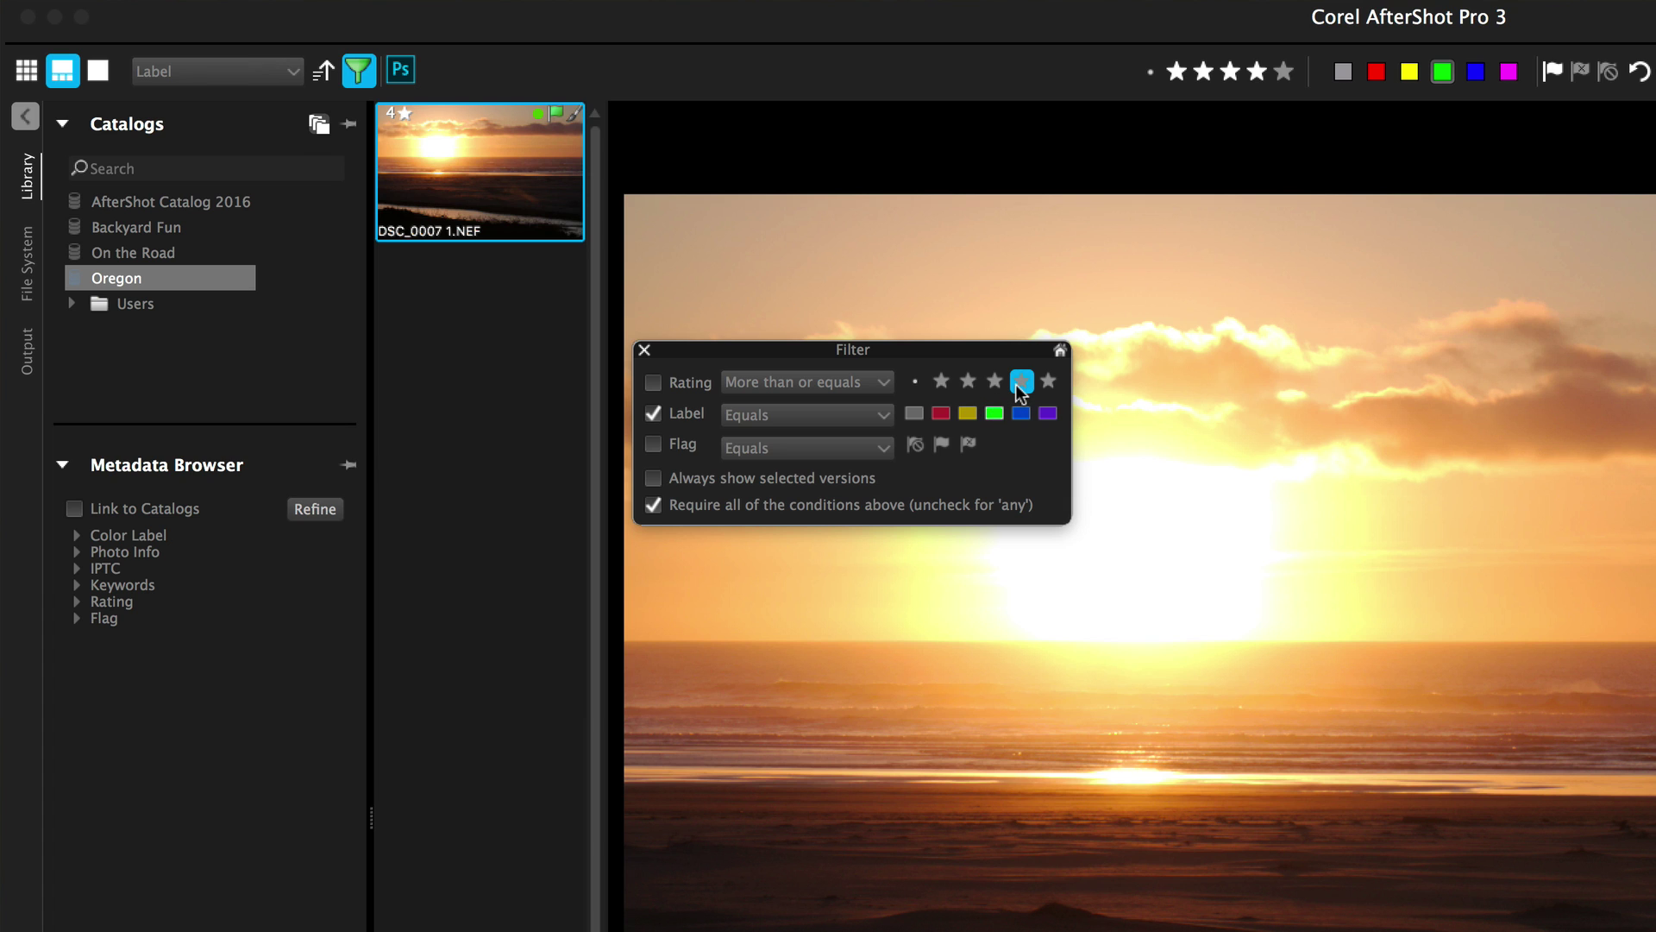
{"action": "left_click", "coordinate": [1020, 381]}
{"action": "left_click", "coordinate": [649, 413]}
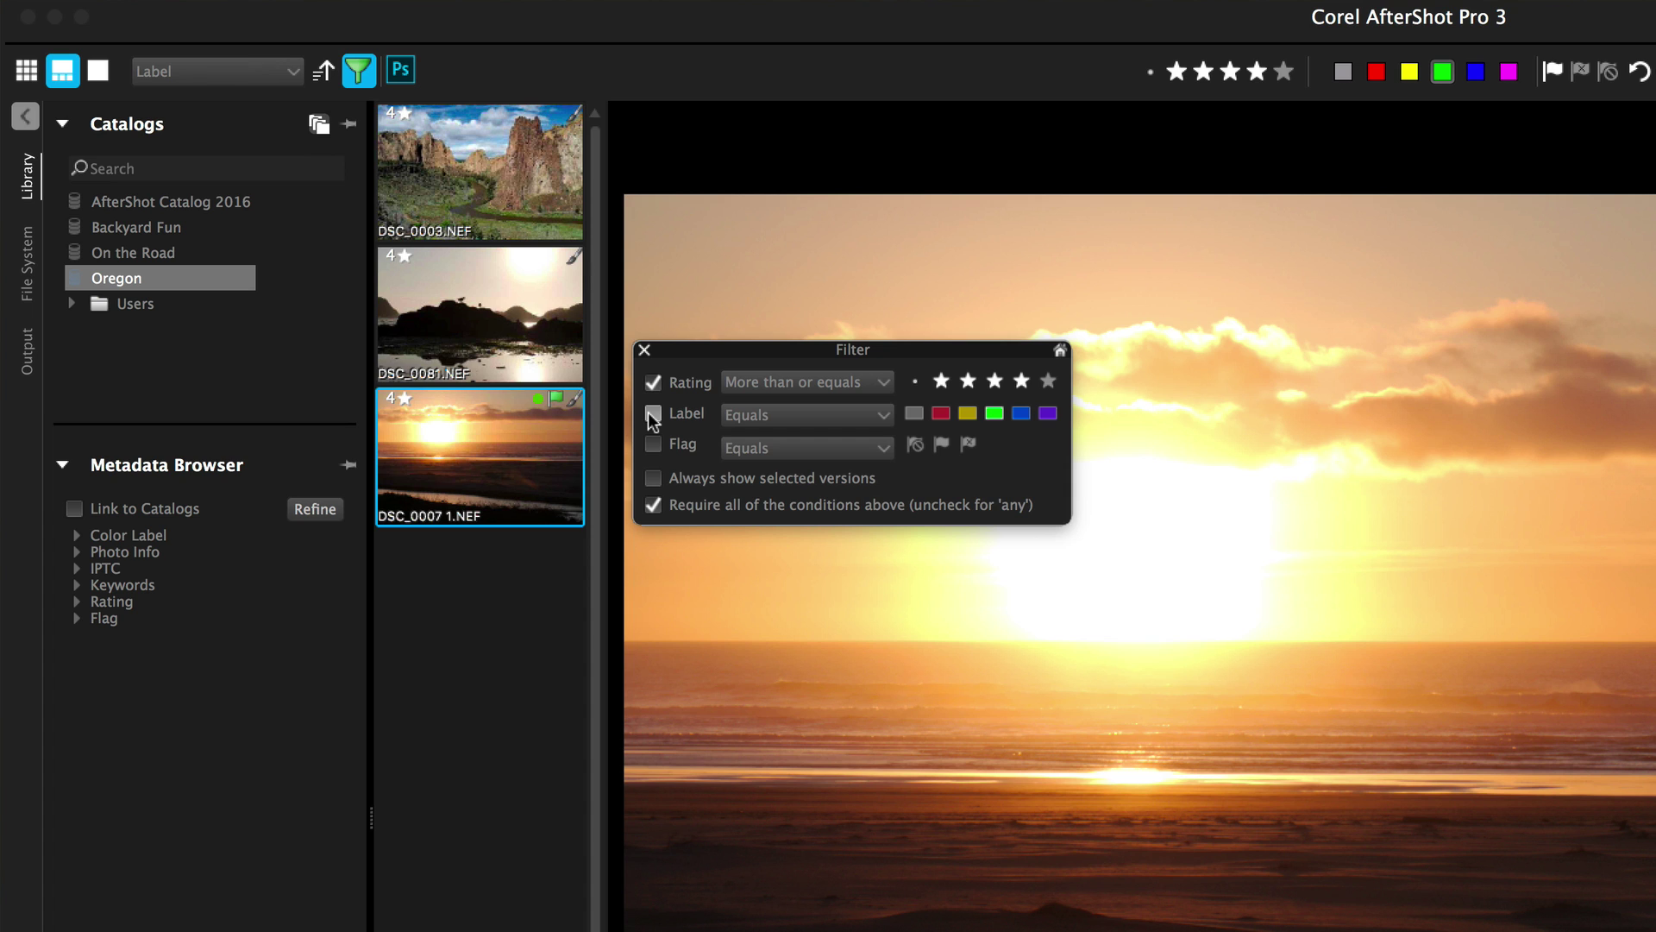
{"action": "left_click", "coordinate": [359, 71]}
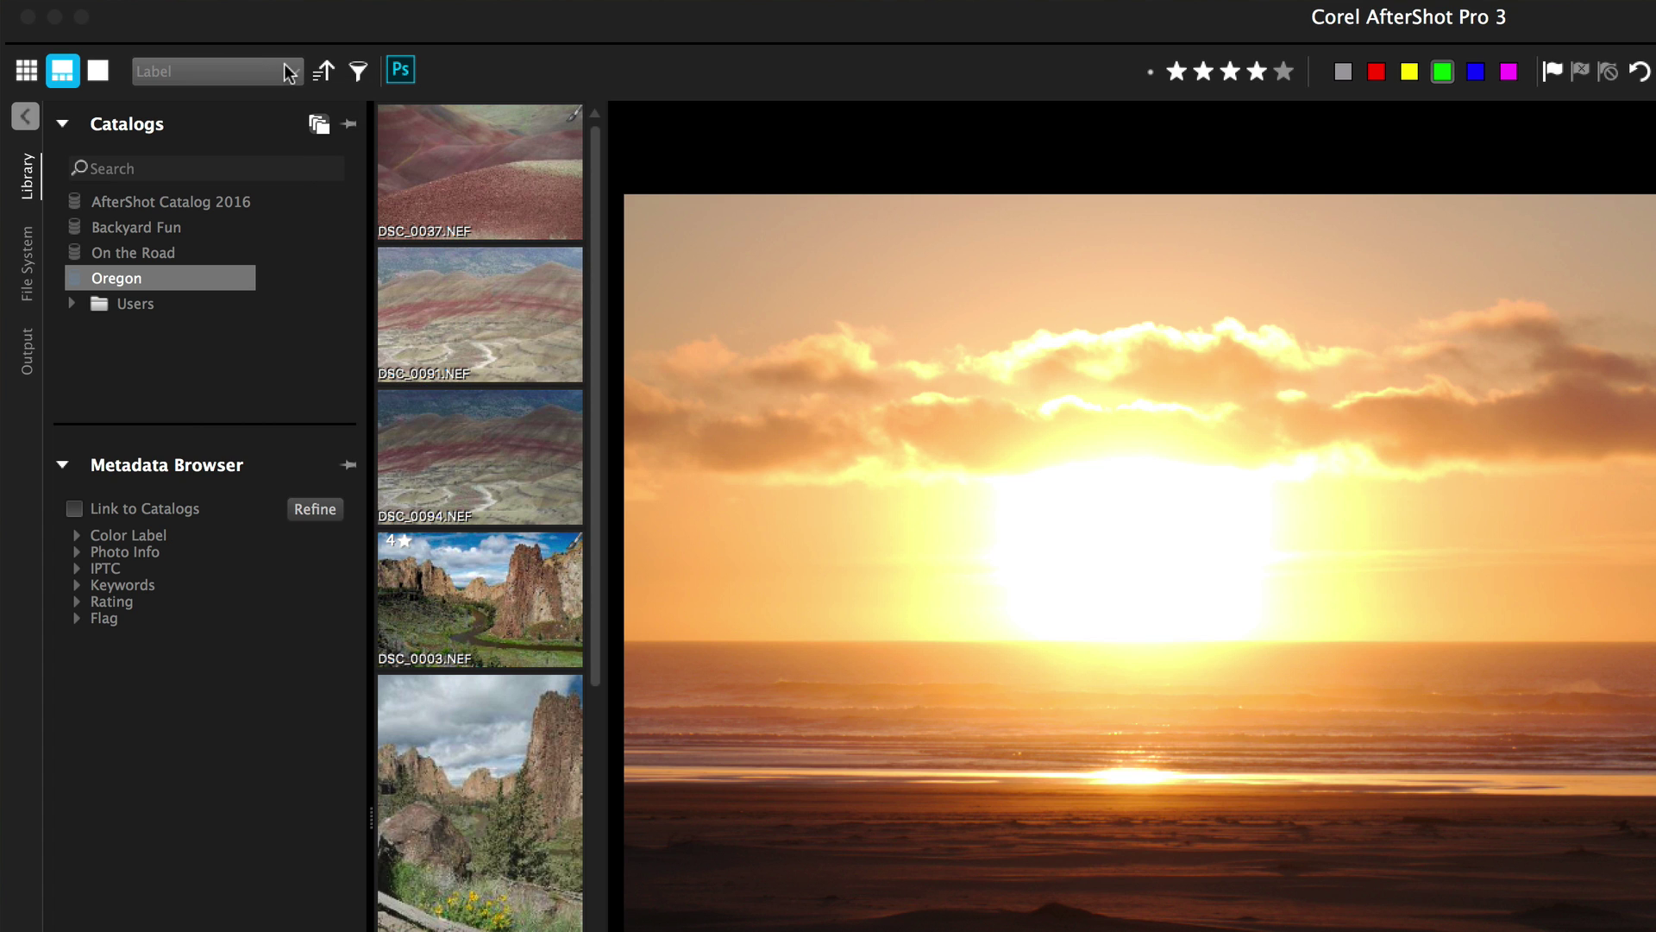
Sort the Oregon photos by F-Number, then Date reversed, and finally Name ascending.
{"action": "left_click", "coordinate": [237, 70]}
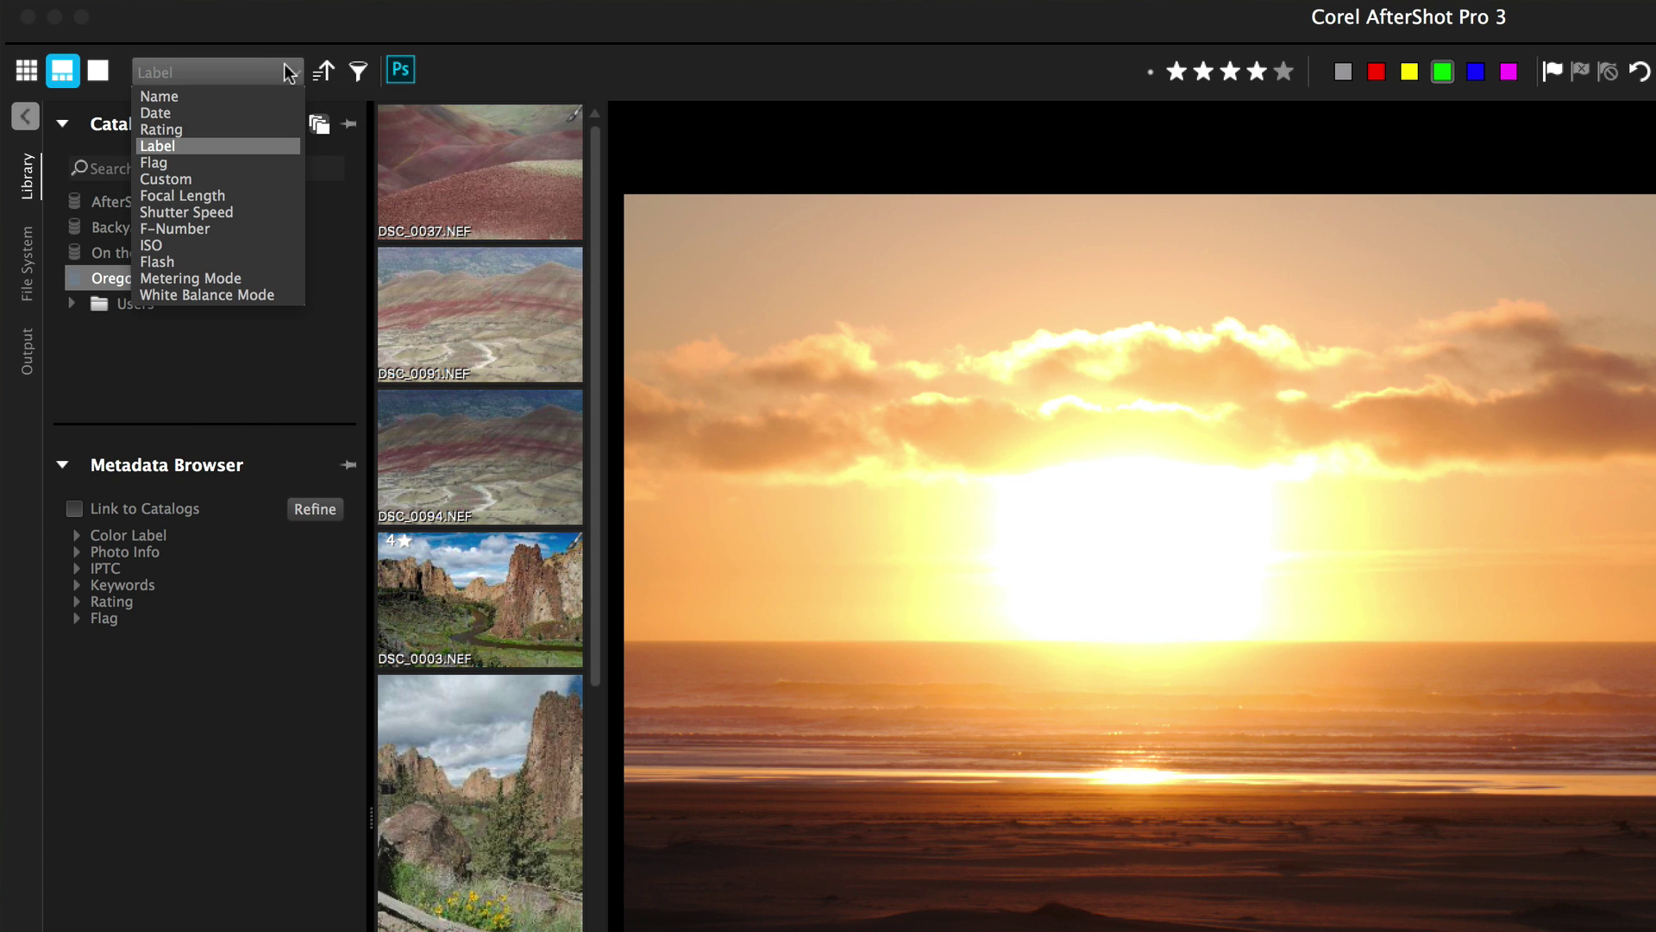
{"action": "left_click", "coordinate": [247, 228]}
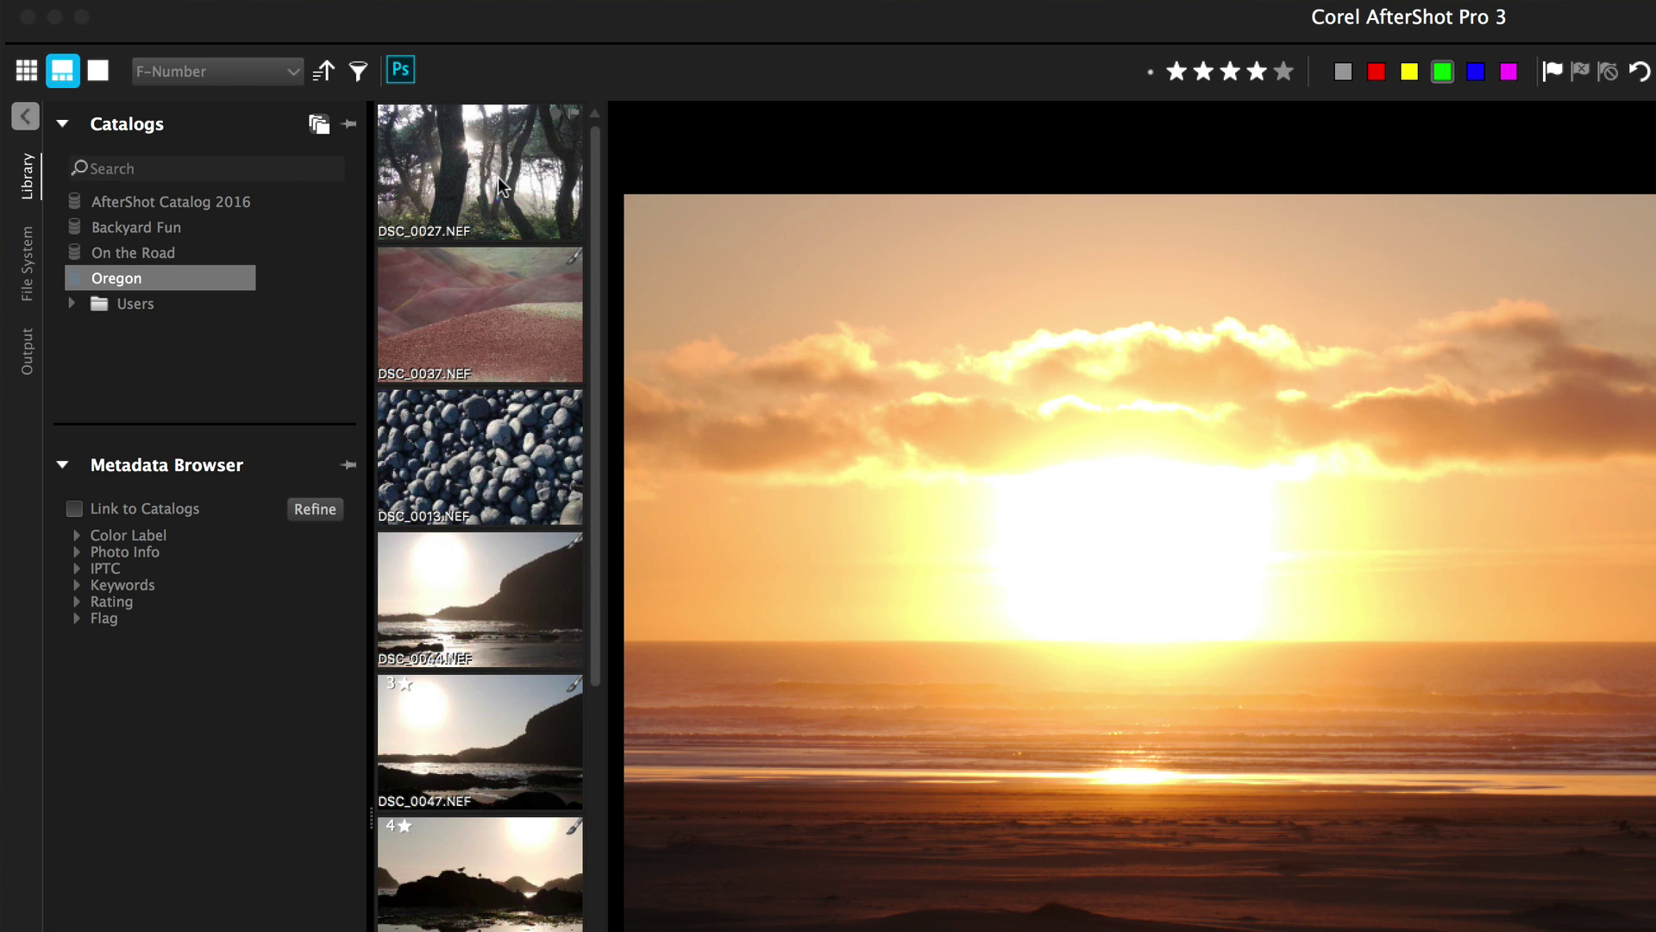
{"action": "left_click", "coordinate": [216, 71]}
{"action": "left_click", "coordinate": [232, 89]}
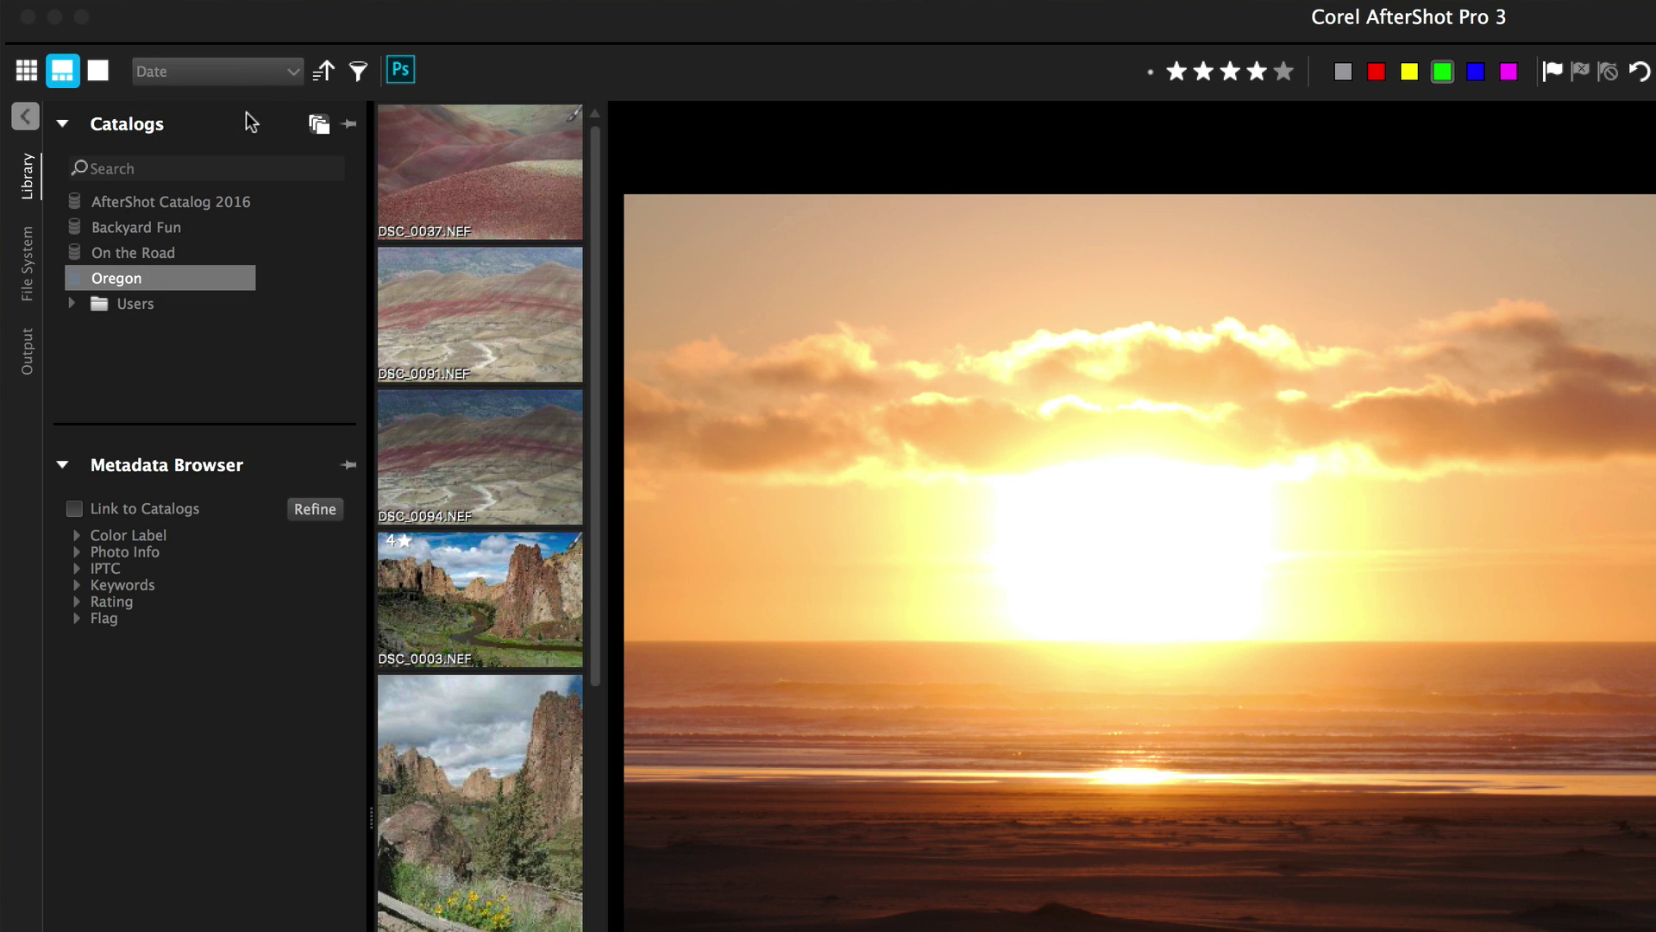
{"action": "left_click", "coordinate": [324, 71]}
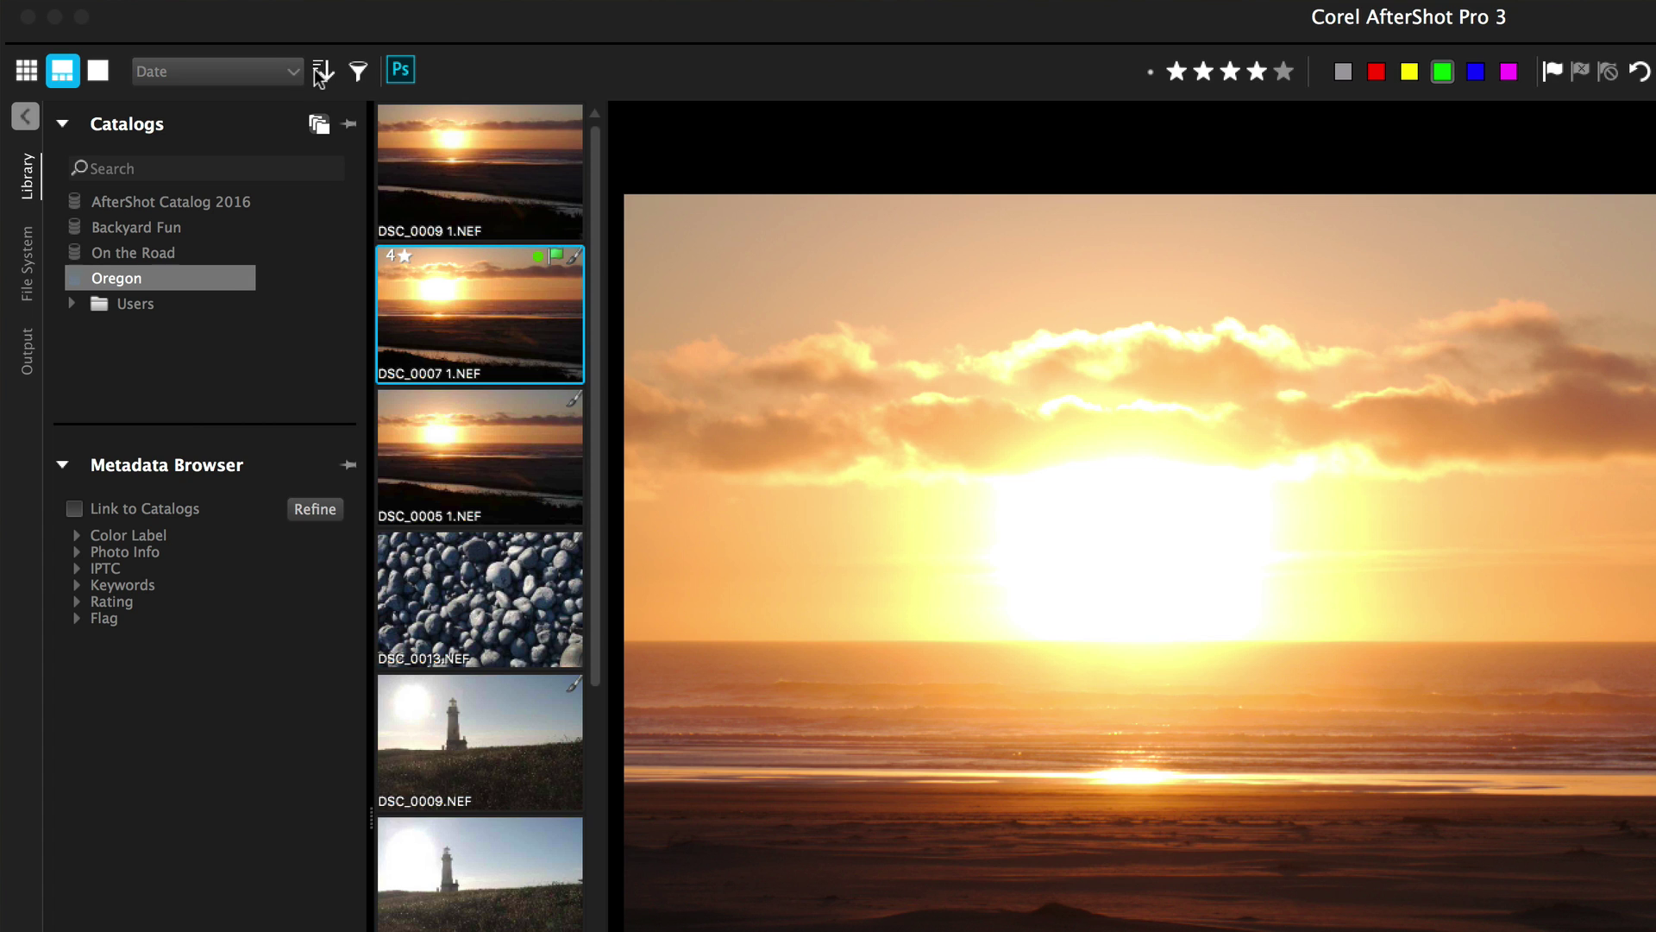
{"action": "left_click", "coordinate": [323, 70]}
{"action": "left_click", "coordinate": [215, 71]}
{"action": "left_click", "coordinate": [238, 100]}
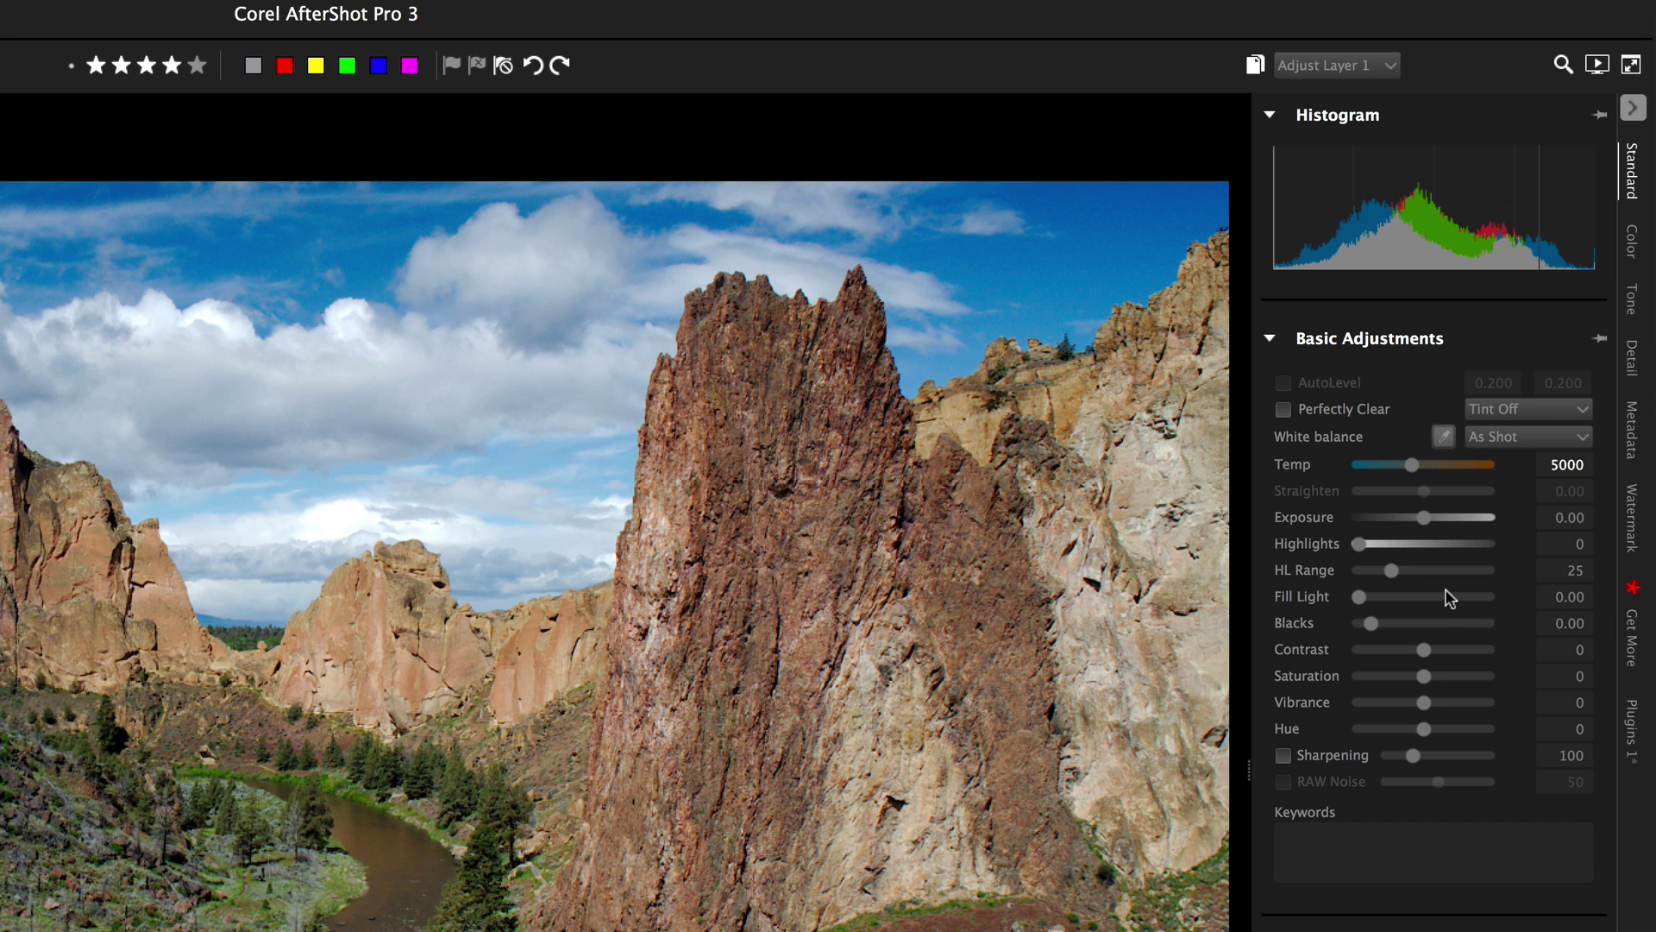
Browse the Color, Tone, Detail and Metadata panels before landing on the Standard adjustments.
{"action": "left_click", "coordinate": [1637, 250]}
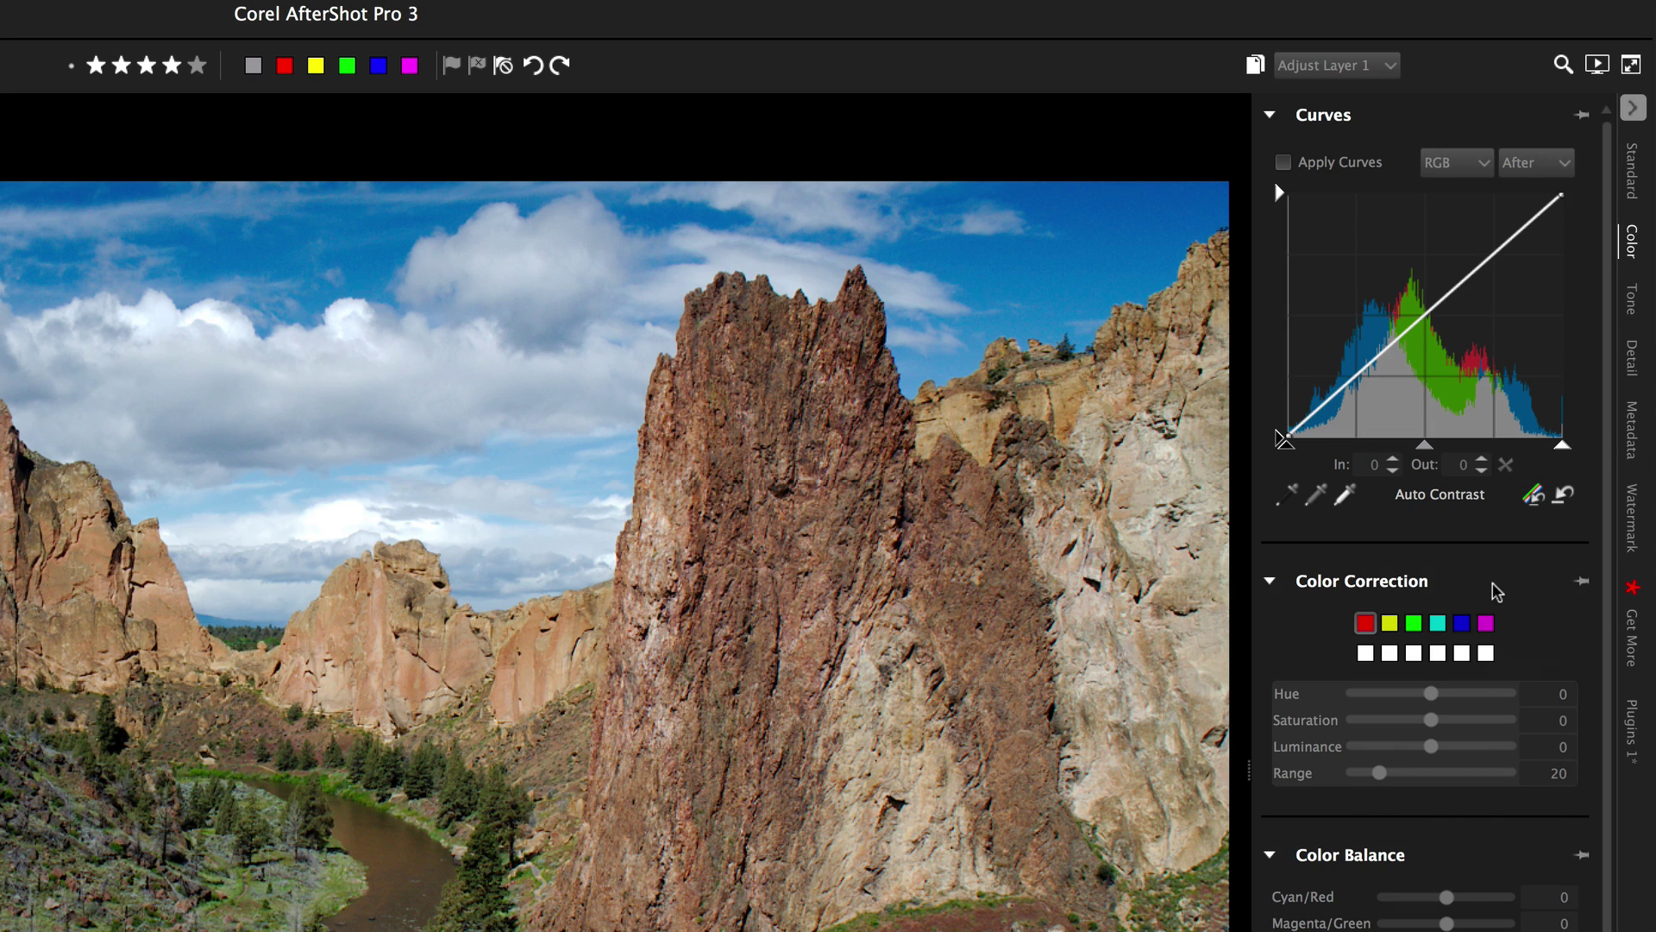
{"action": "scroll", "coordinate": [1492, 591], "scroll_direction": "down", "scroll_amount": 2}
{"action": "scroll", "coordinate": [1489, 582], "scroll_direction": "up", "scroll_amount": 2}
{"action": "left_click", "coordinate": [1635, 298]}
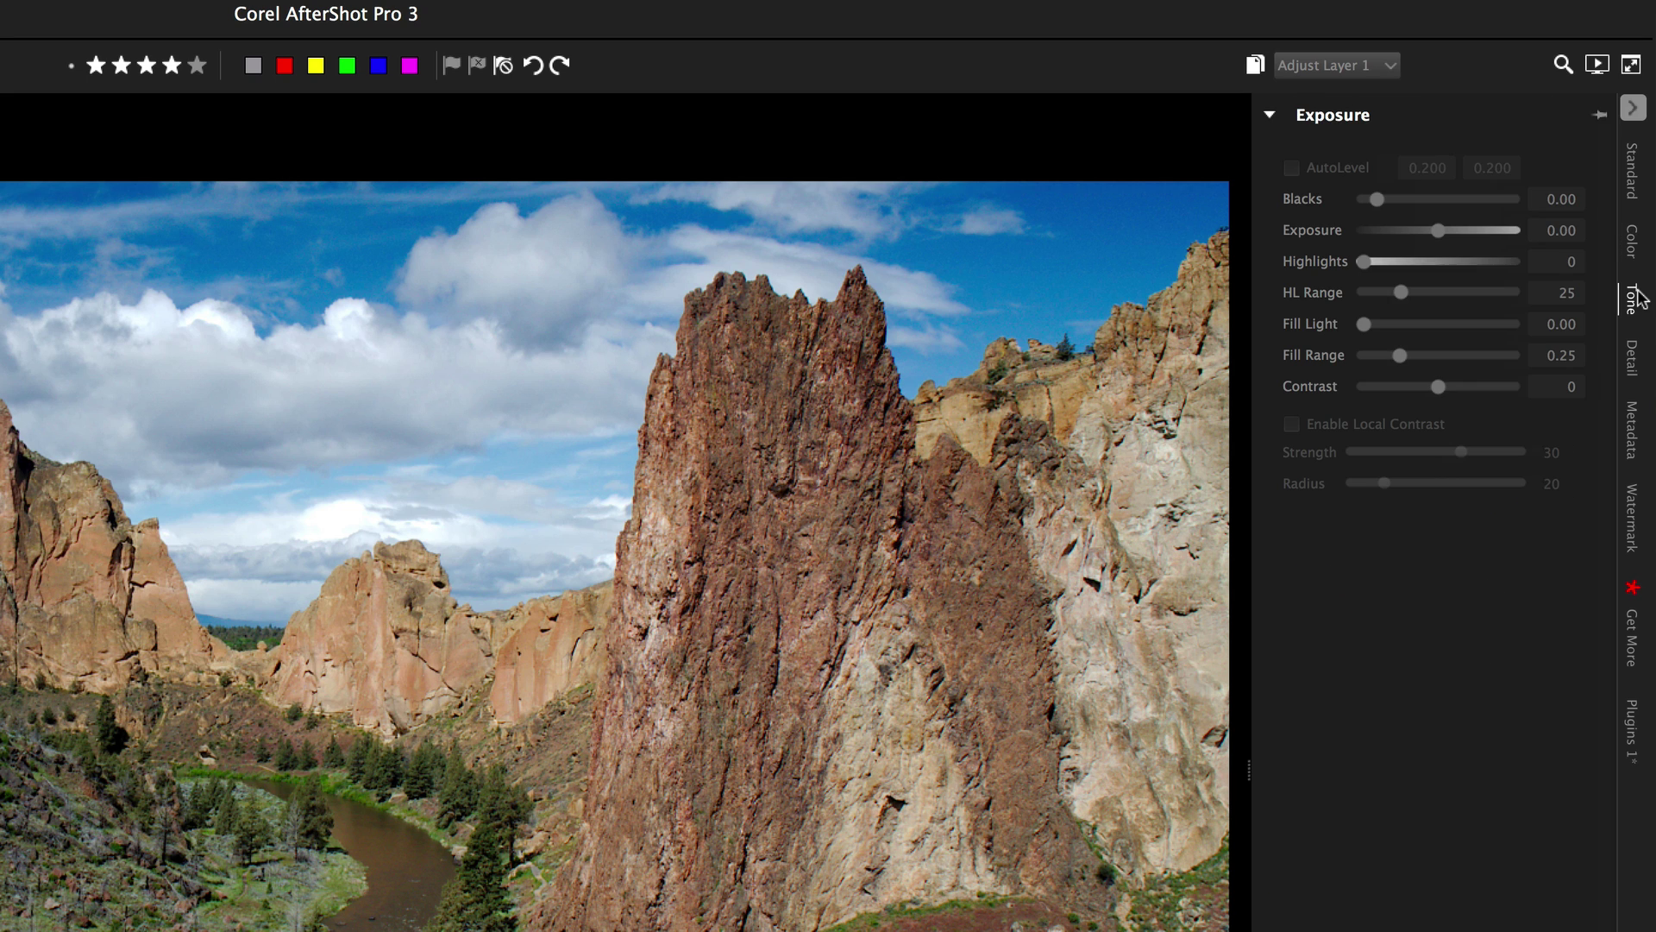
{"action": "left_click", "coordinate": [1638, 369]}
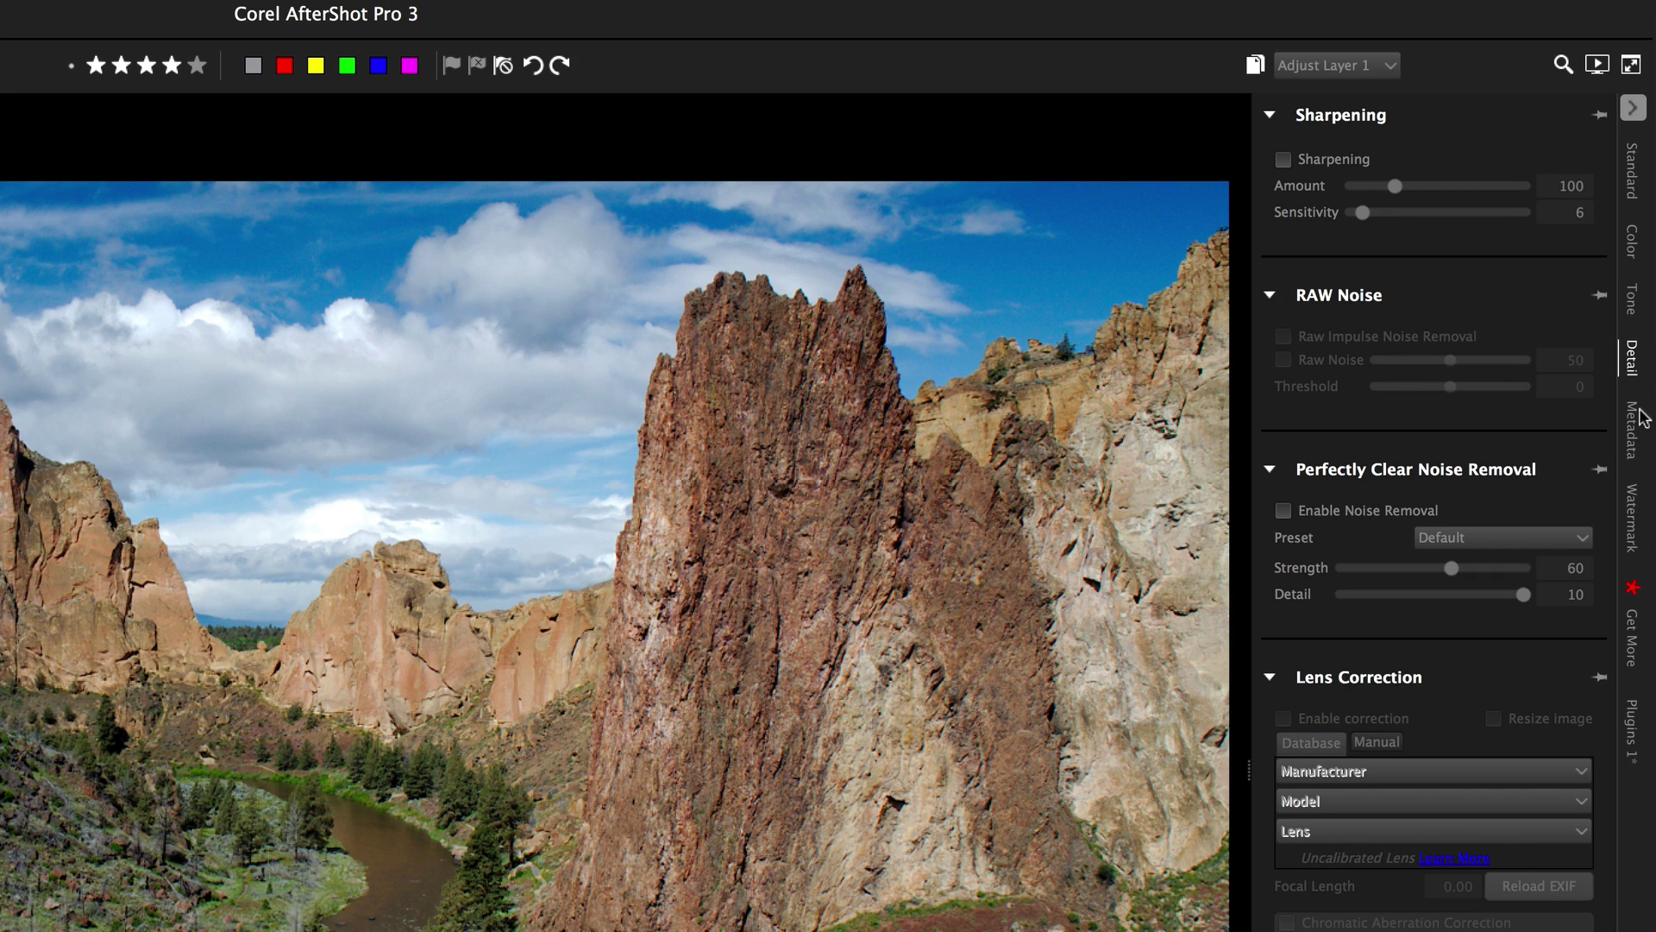
{"action": "left_click", "coordinate": [1637, 445]}
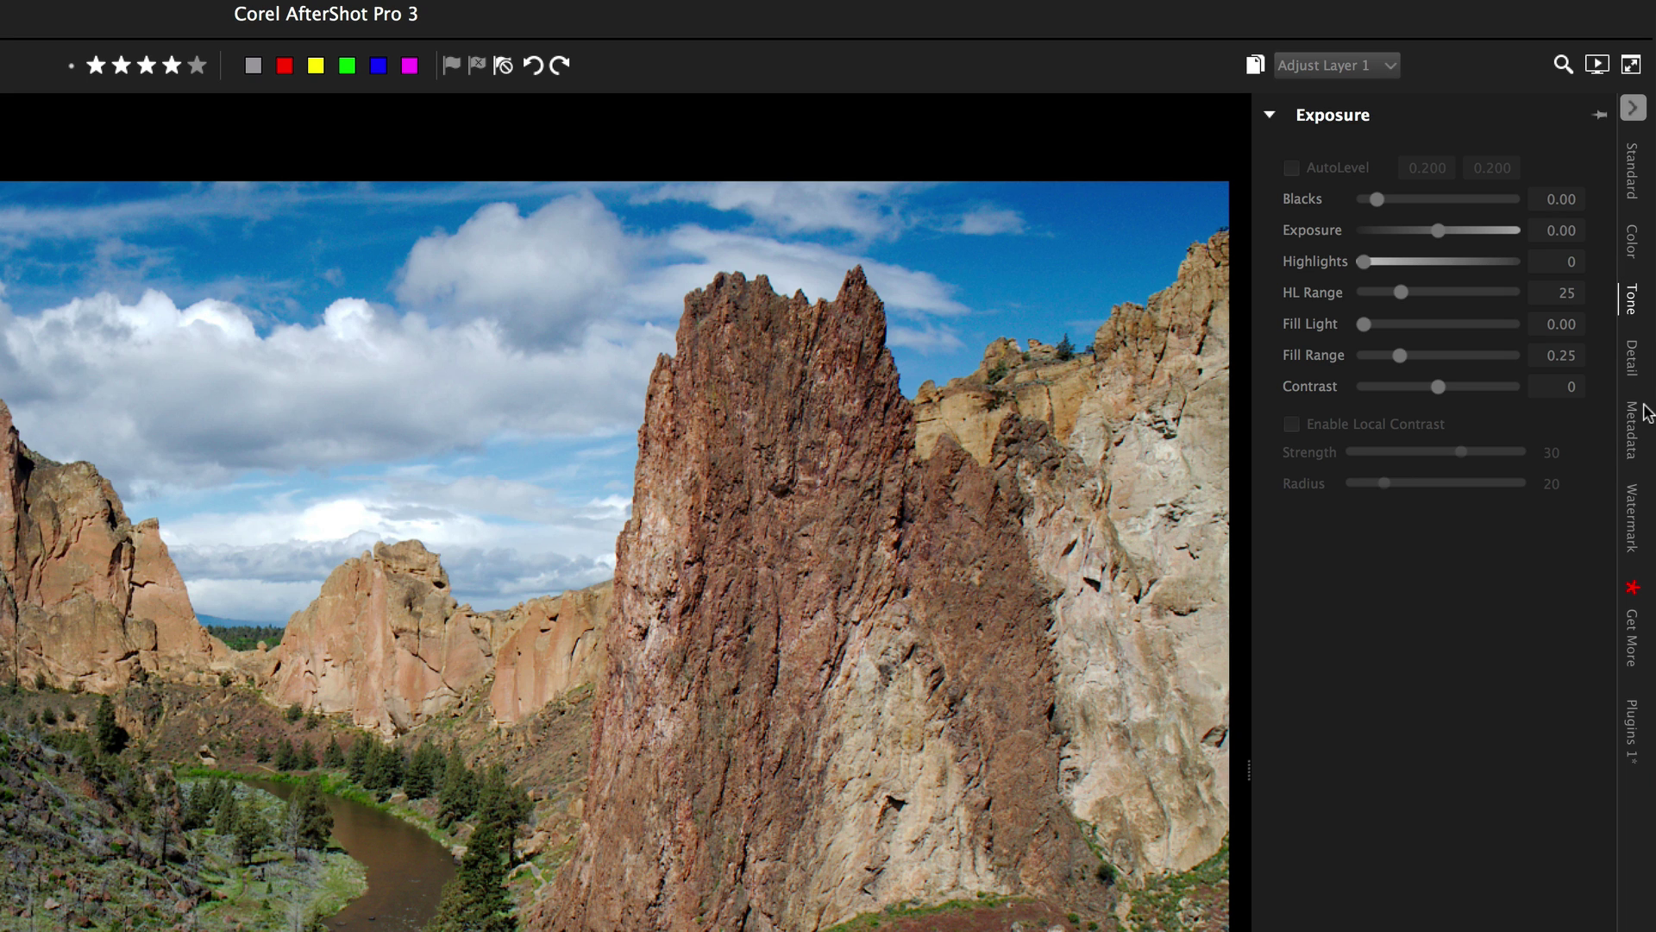
{"action": "scroll", "coordinate": [1648, 413], "scroll_direction": "down", "scroll_amount": 5}
{"action": "scroll", "coordinate": [1636, 367], "scroll_direction": "up", "scroll_amount": 6}
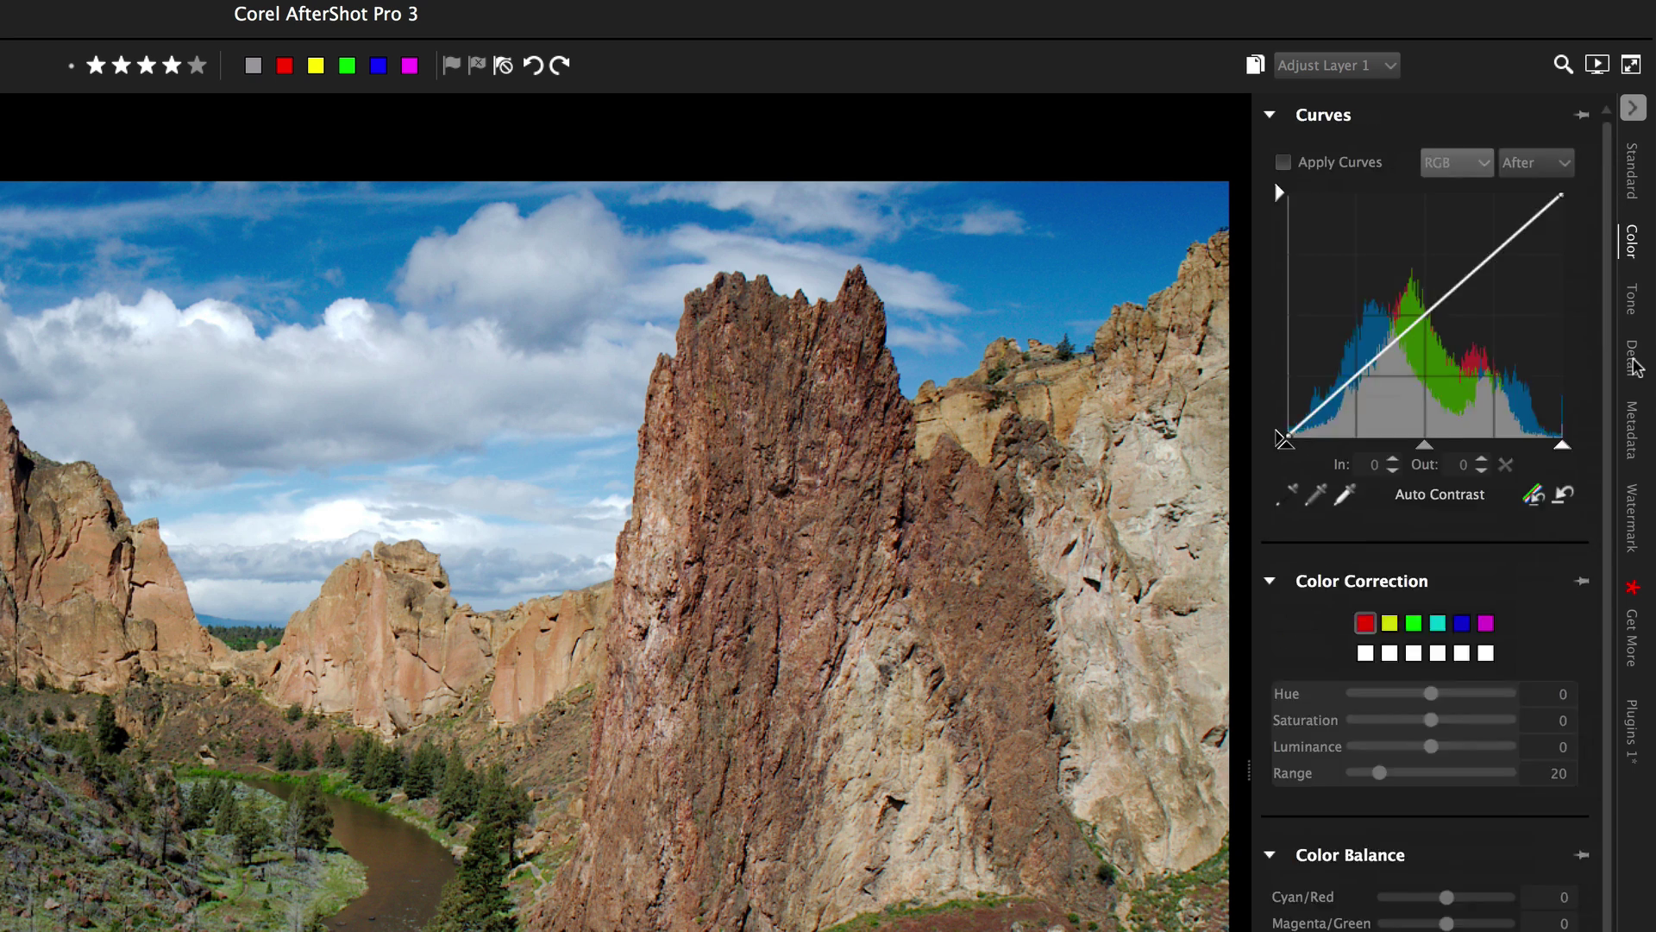
{"action": "scroll", "coordinate": [1637, 366], "scroll_direction": "up", "scroll_amount": 1}
{"action": "scroll", "coordinate": [1637, 366], "scroll_direction": "down", "scroll_amount": 7}
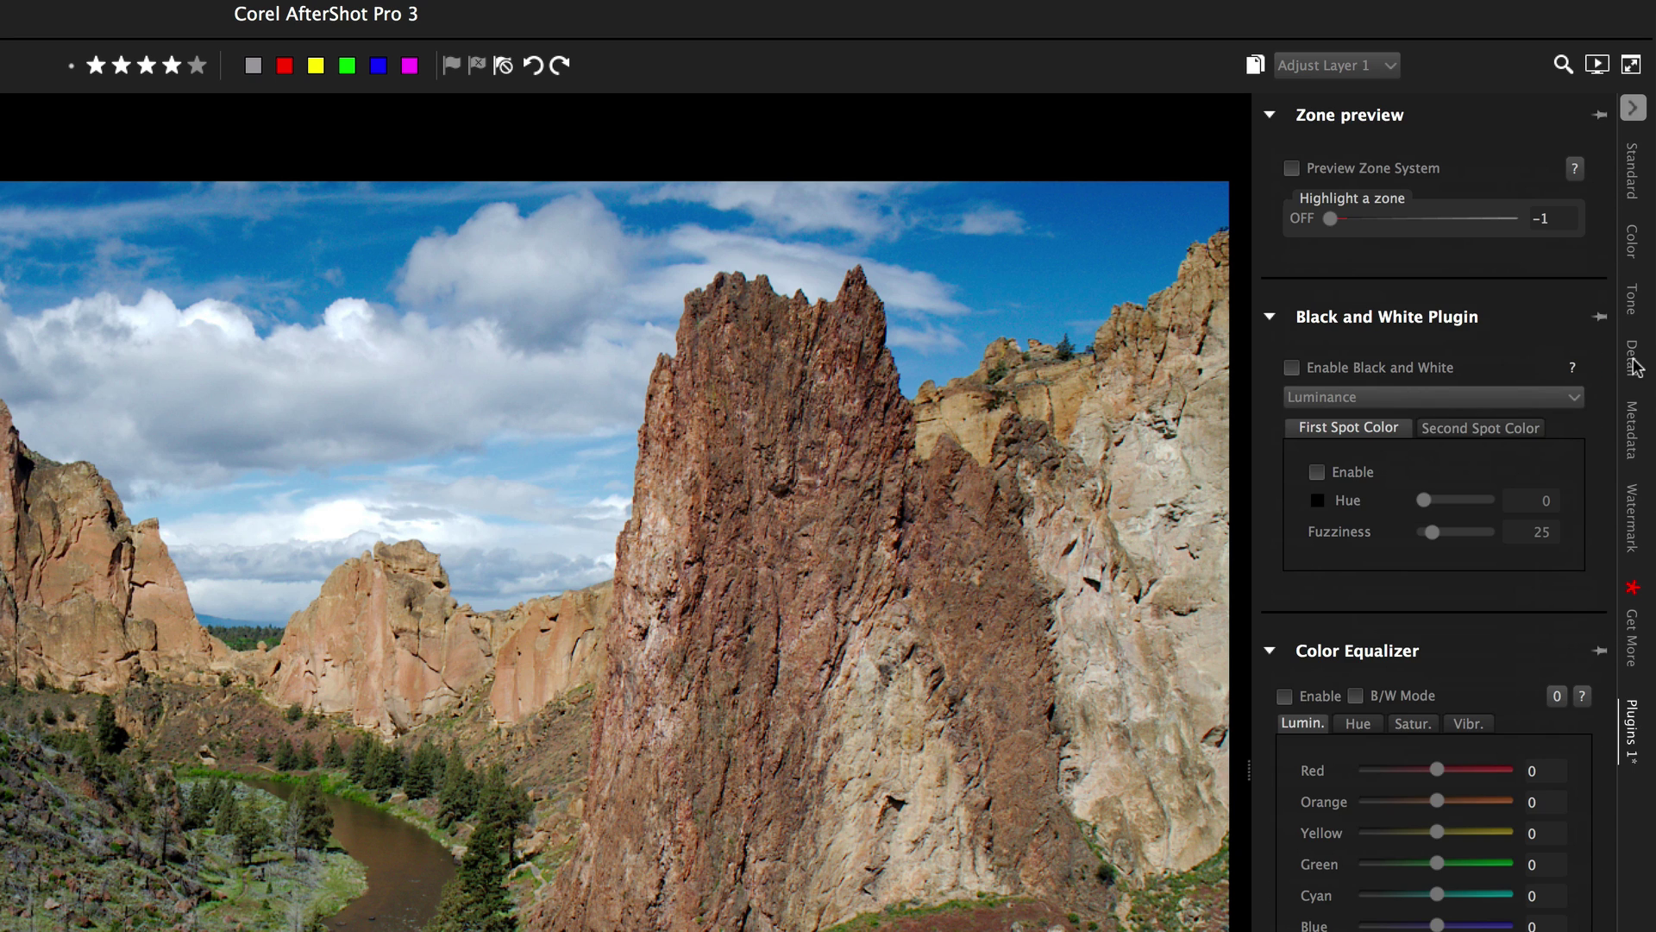
{"action": "scroll", "coordinate": [1636, 366], "scroll_direction": "up", "scroll_amount": 7}
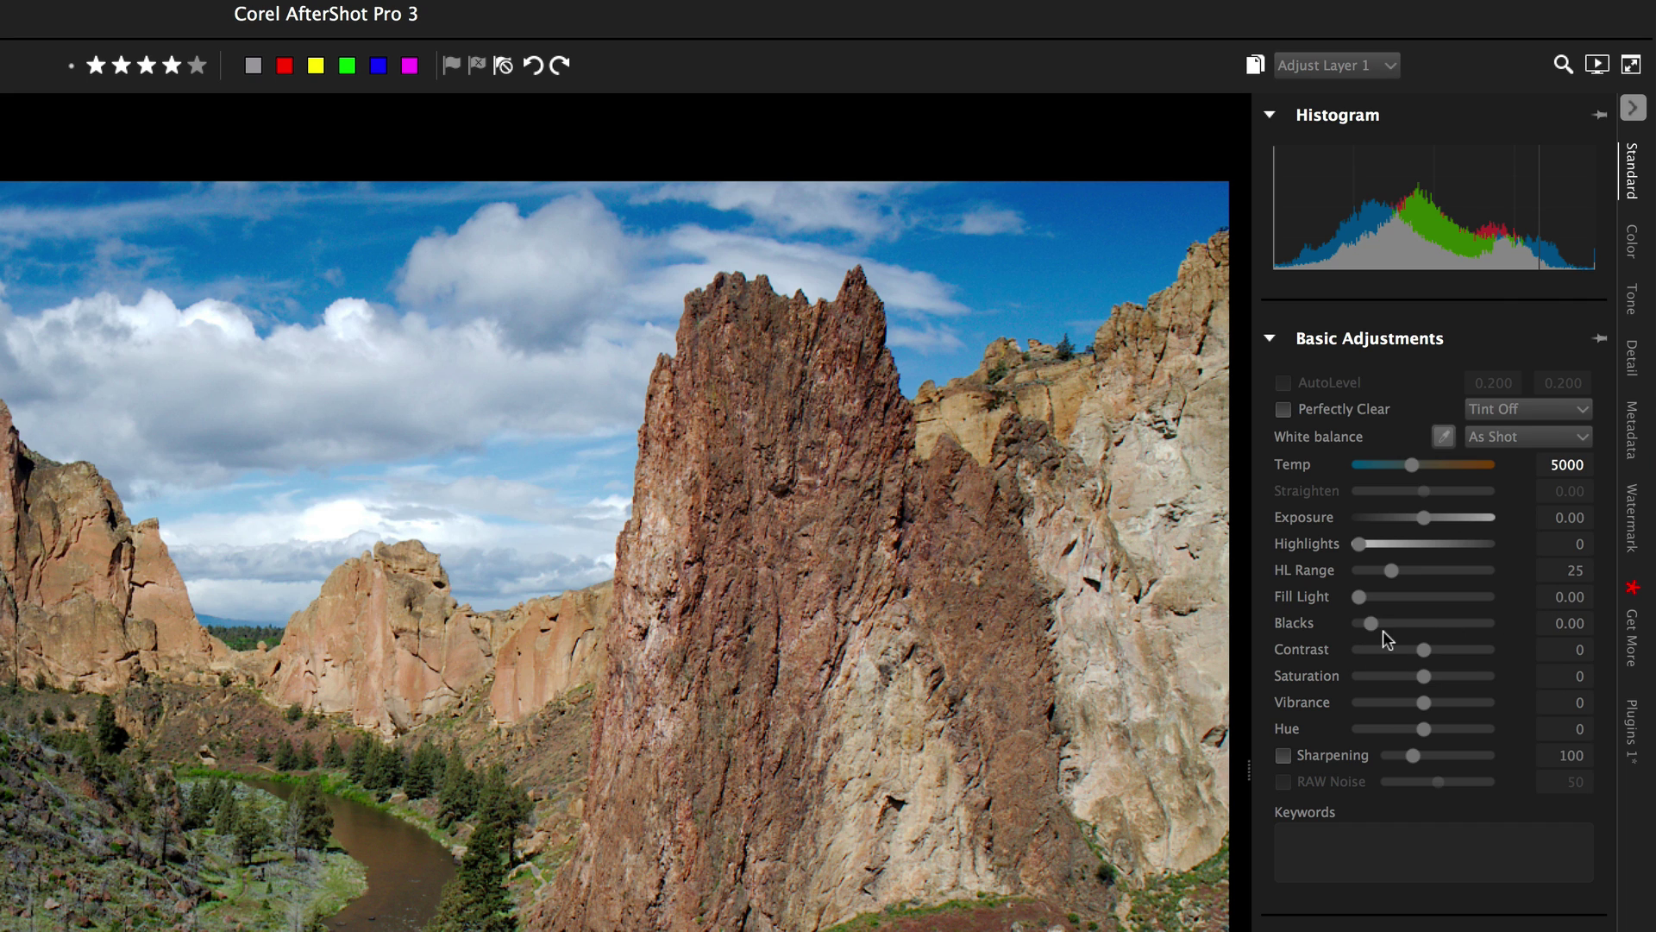
Deepen the Blacks to about 0.03 and lower Saturation to -25.
{"action": "mouse_move", "coordinate": [1384, 630]}
{"action": "left_mouse_down"}
{"action": "mouse_move", "coordinate": [1423, 630]}
{"action": "mouse_move", "coordinate": [1389, 628]}
{"action": "mouse_move", "coordinate": [1378, 647]}
{"action": "mouse_move", "coordinate": [1401, 646]}
{"action": "left_mouse_up"}
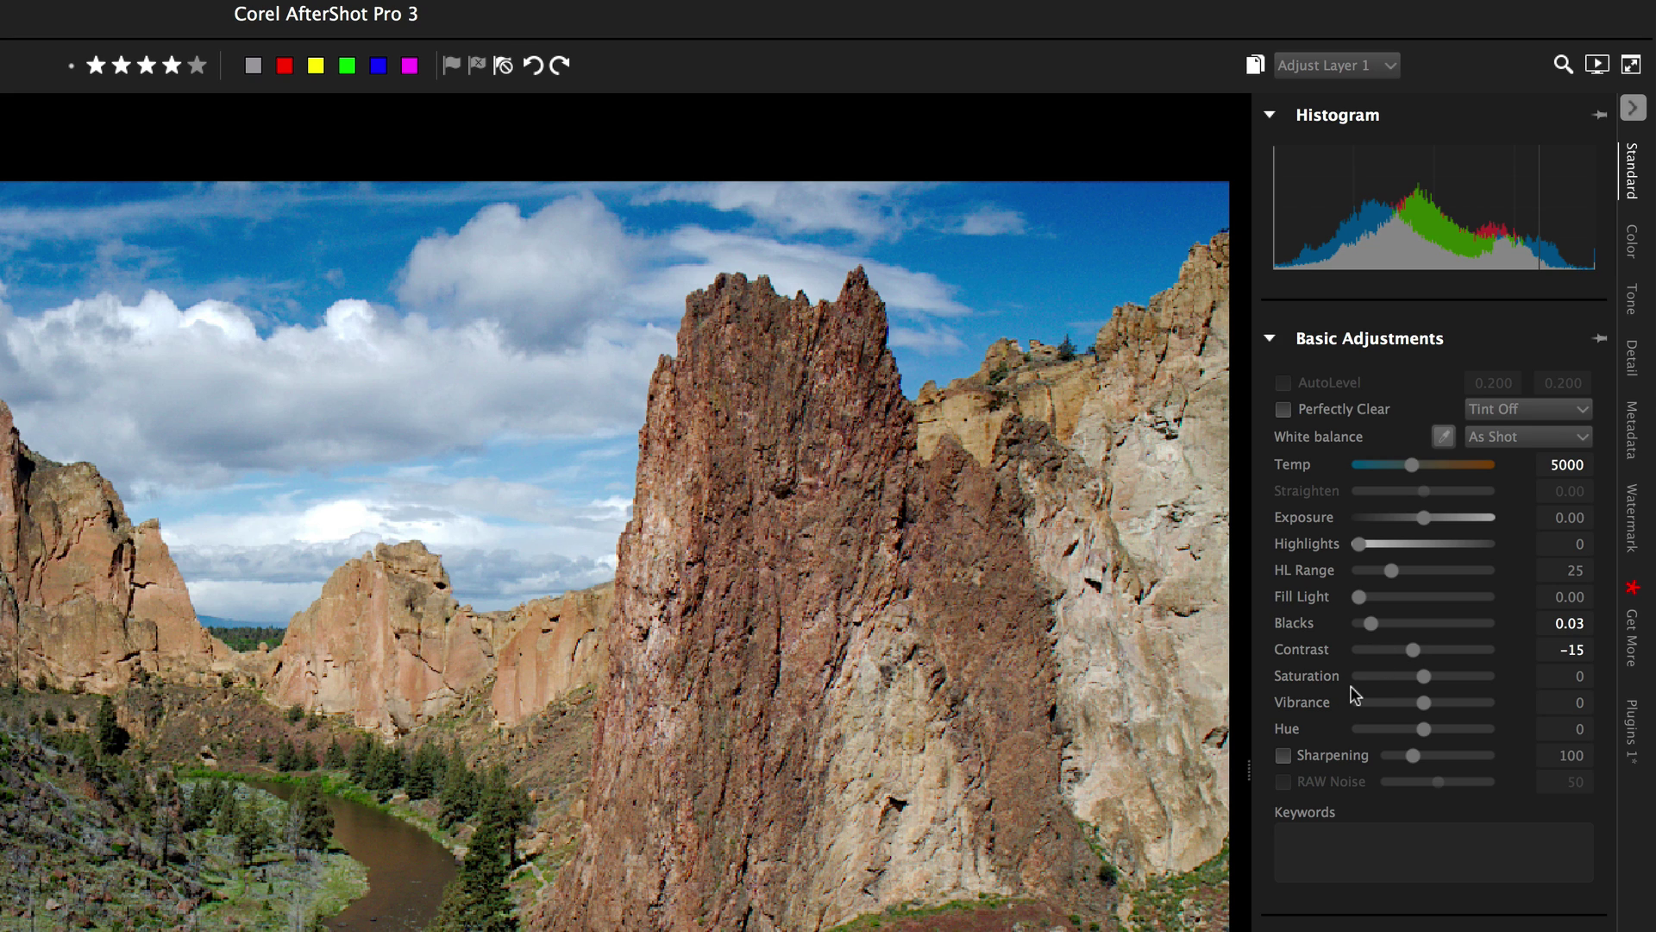
{"action": "left_click_drag", "start_coordinate": [1497, 670], "coordinate": [1478, 666]}
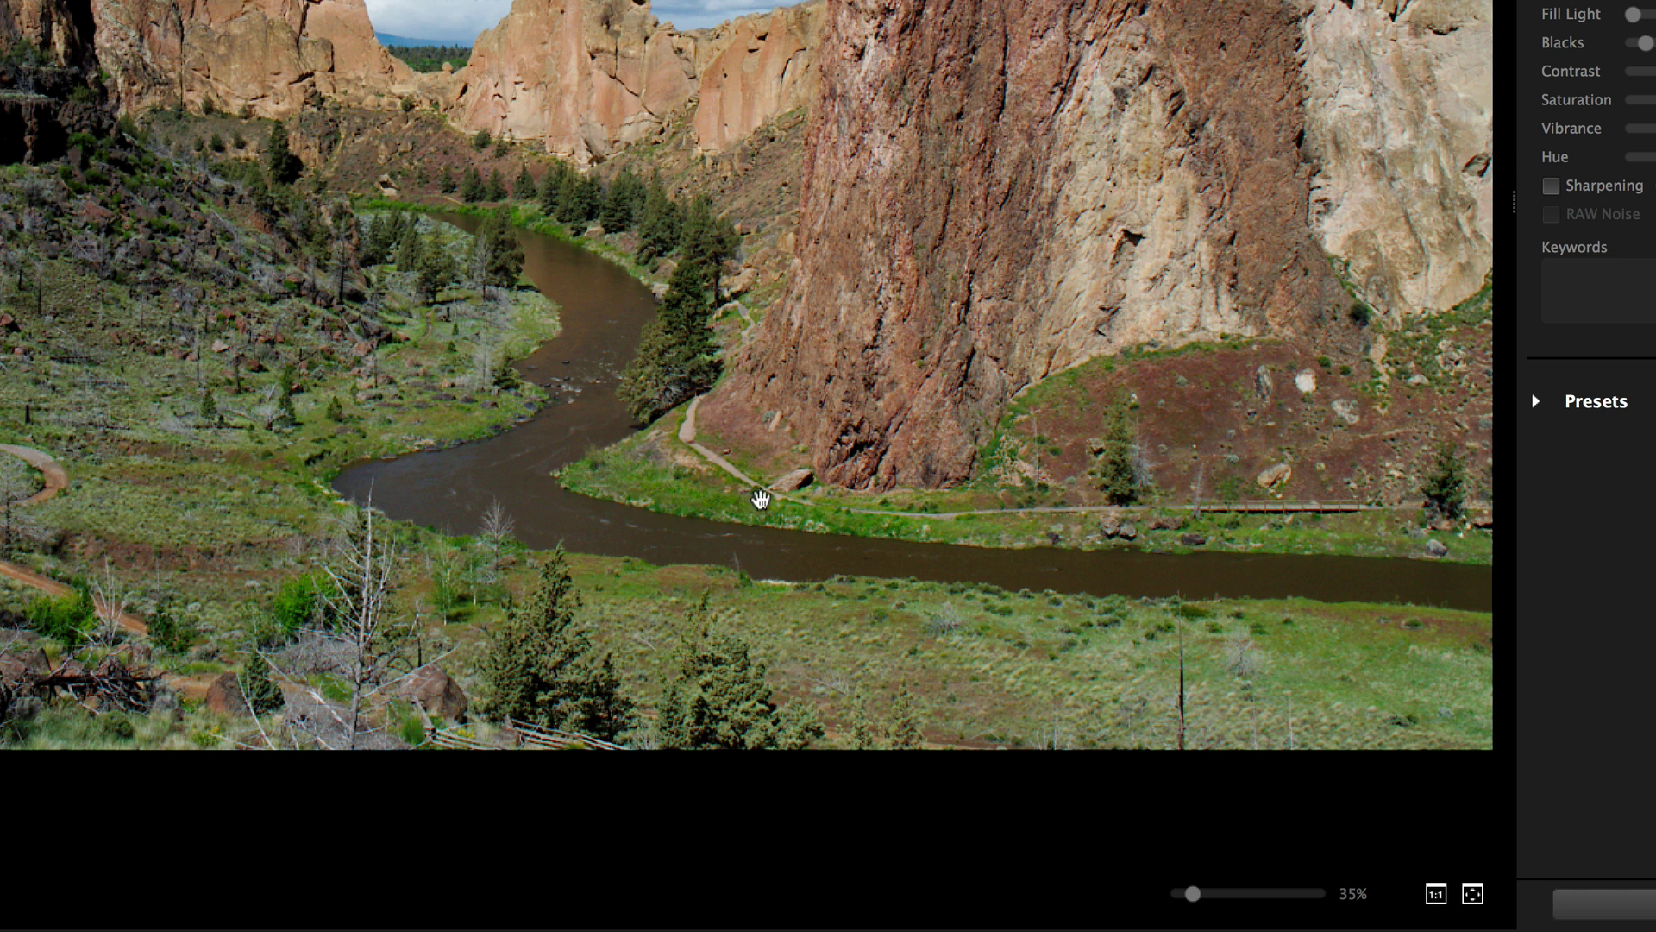
{"action": "scroll", "coordinate": [1009, 518], "scroll_direction": "up", "scroll_amount": 10}
{"action": "left_click_drag", "start_coordinate": [1314, 894], "coordinate": [1260, 902]}
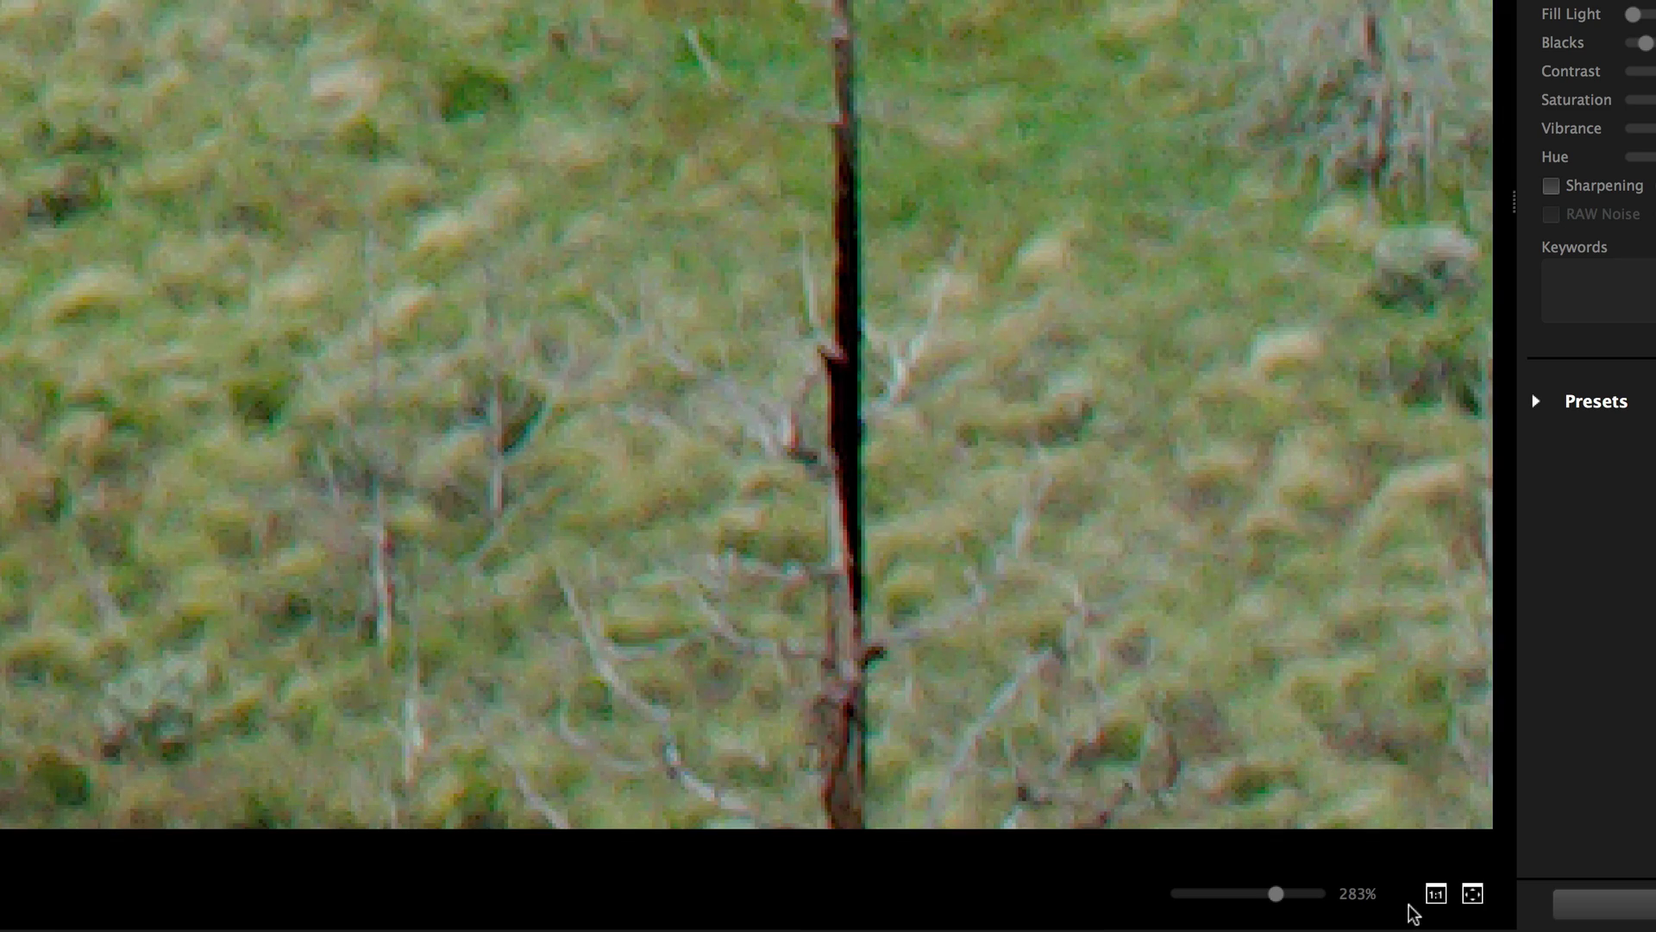
{"action": "left_click", "coordinate": [1472, 894]}
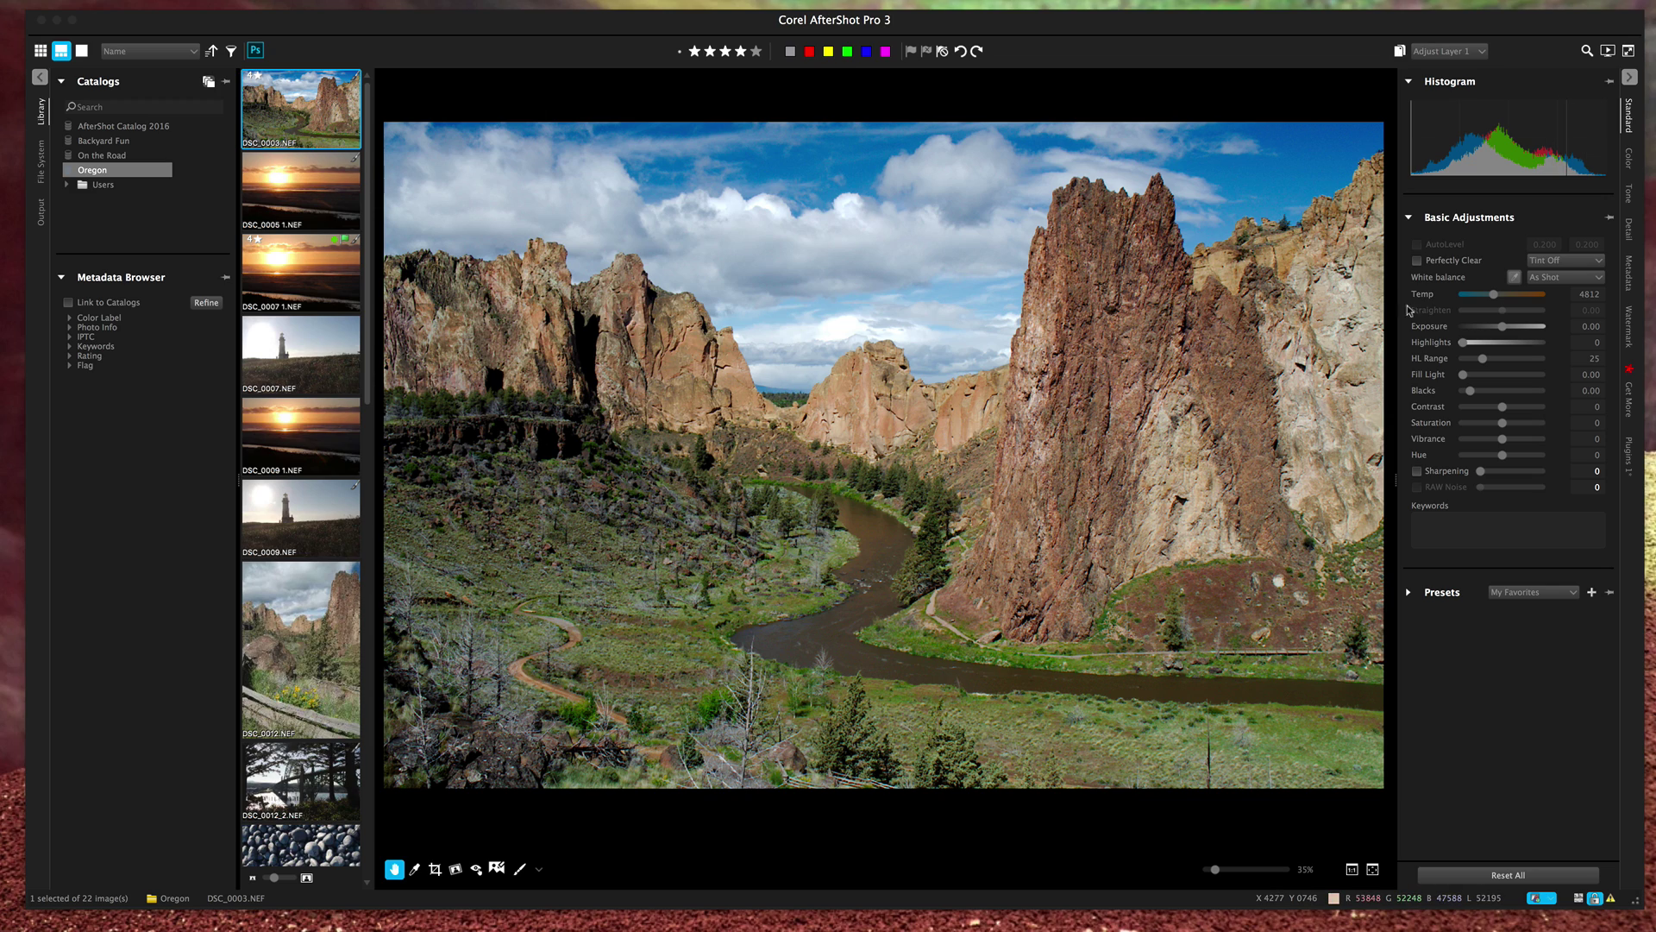
Apply Perfectly Clear and toggle it repeatedly to compare the rock detail against the original.
{"action": "left_click", "coordinate": [1417, 259]}
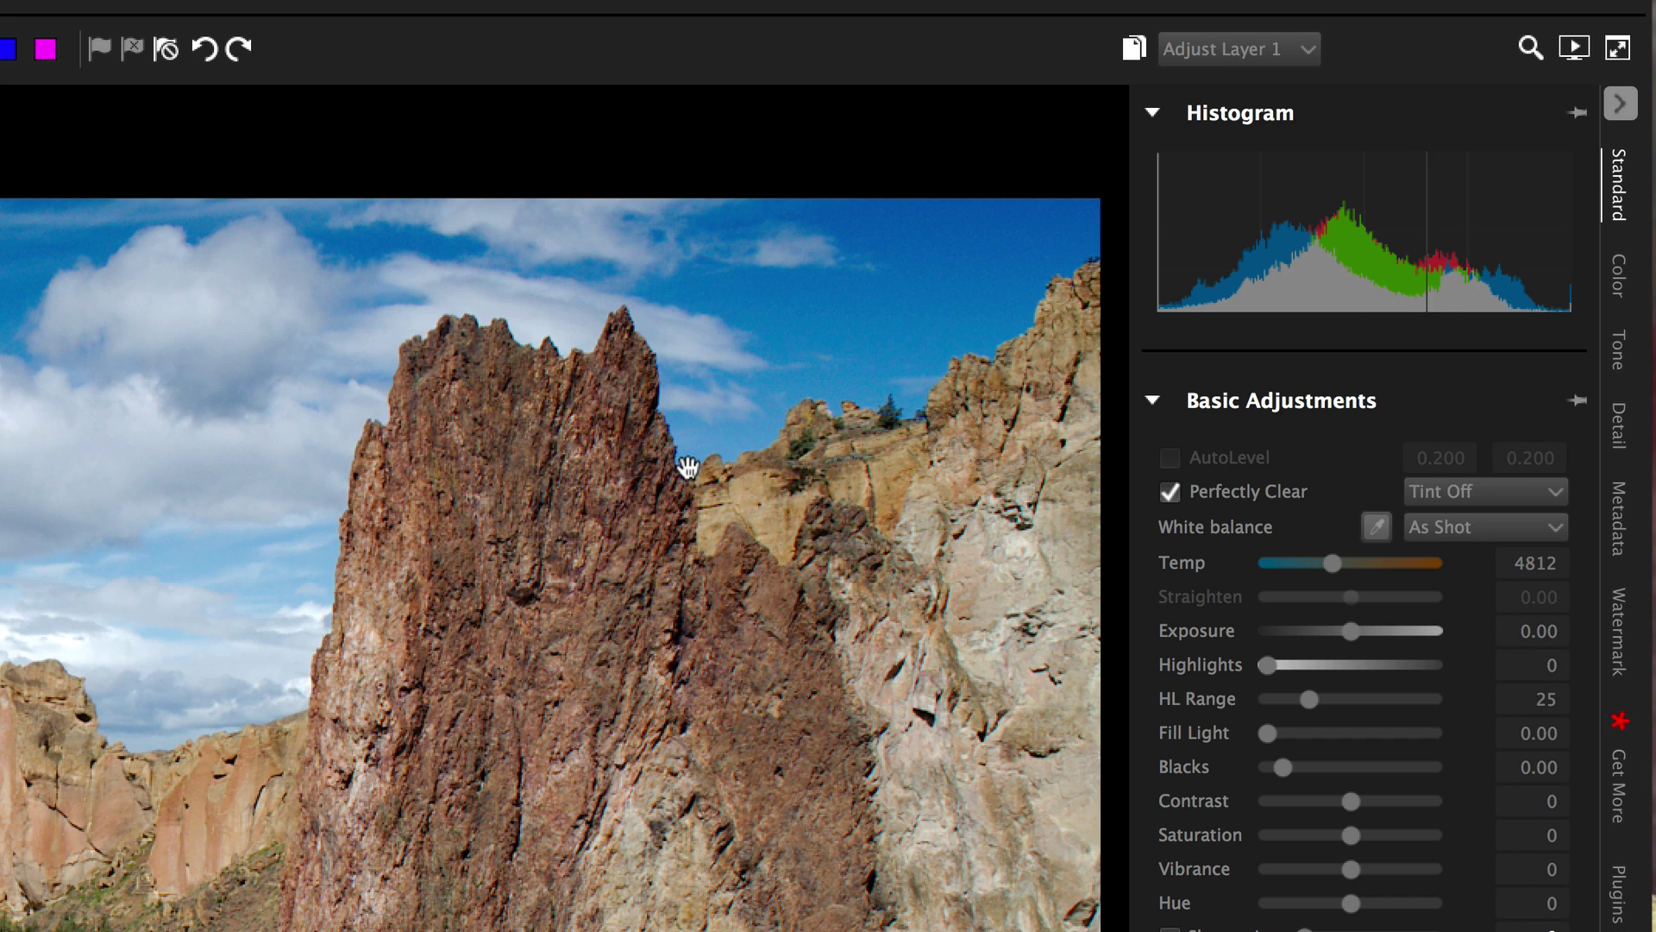
{"action": "left_click", "coordinate": [1171, 494]}
{"action": "left_click", "coordinate": [1172, 494]}
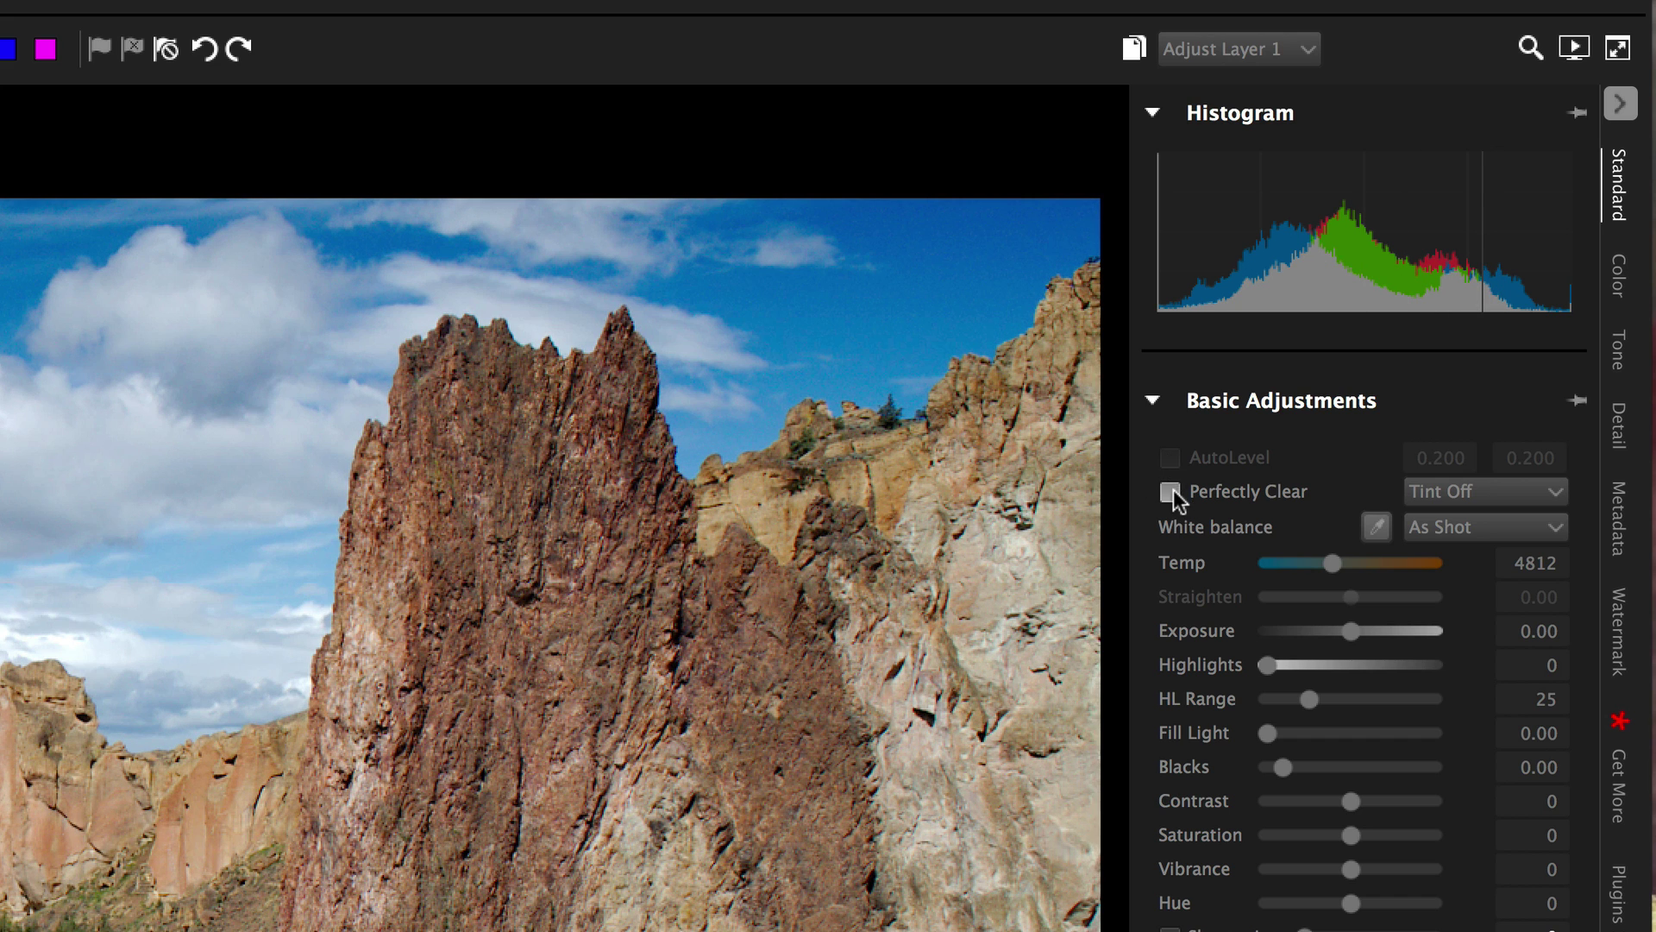
{"action": "left_click", "coordinate": [1172, 492]}
{"action": "left_click", "coordinate": [1172, 493]}
{"action": "left_click", "coordinate": [1172, 493]}
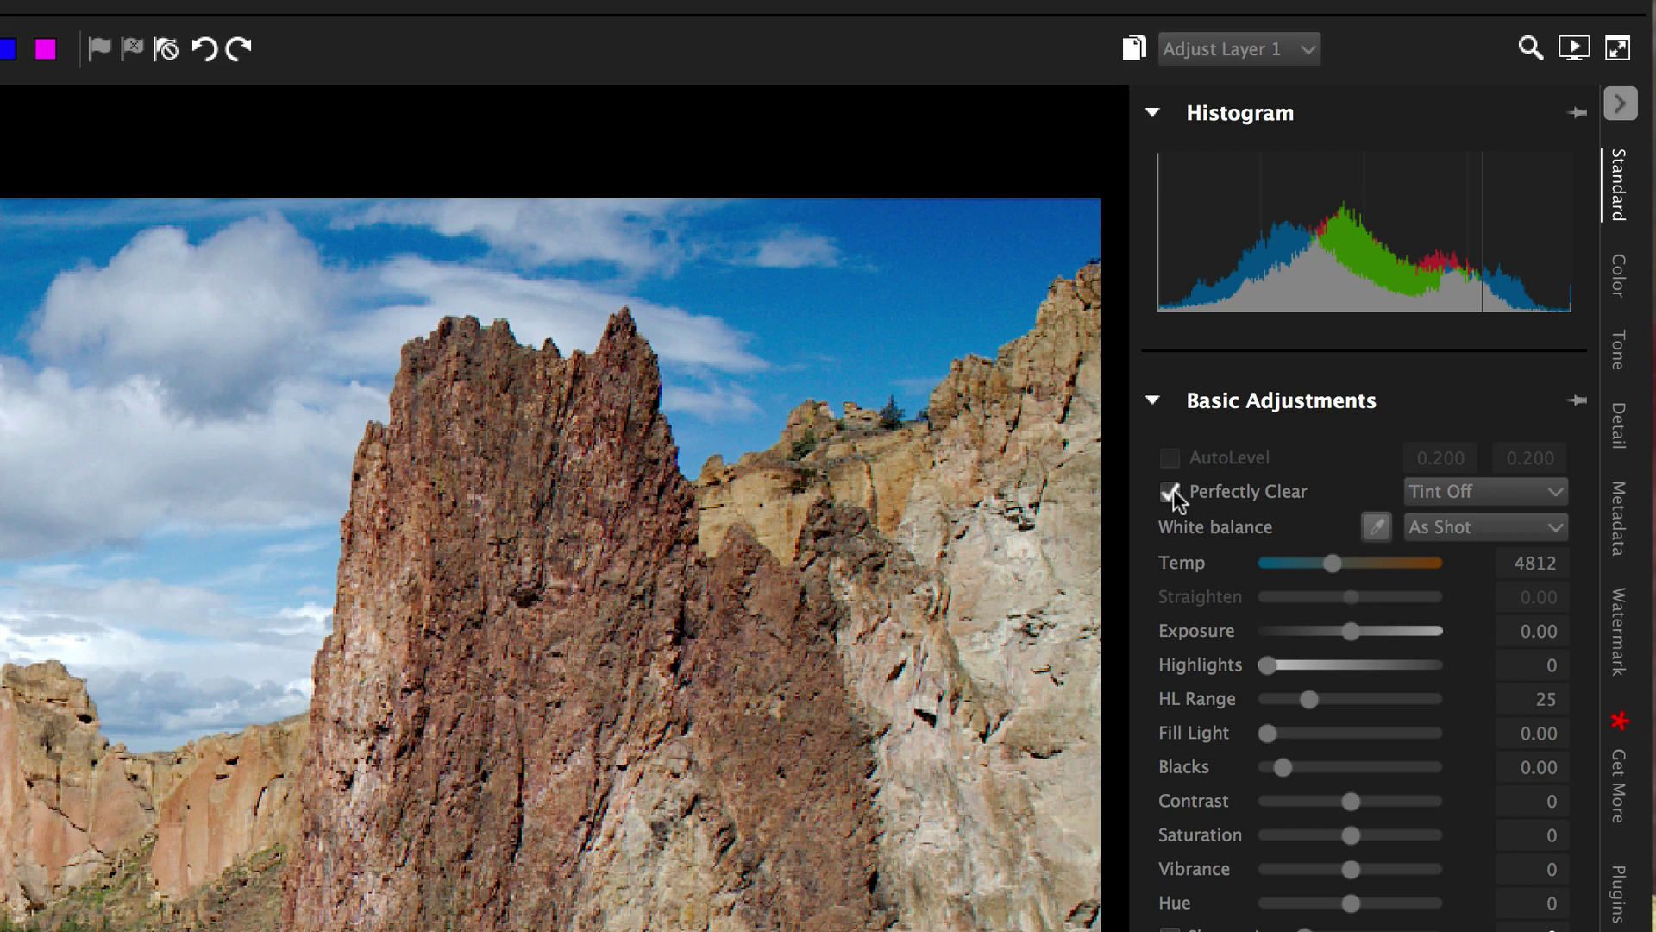
{"action": "left_click", "coordinate": [1172, 492]}
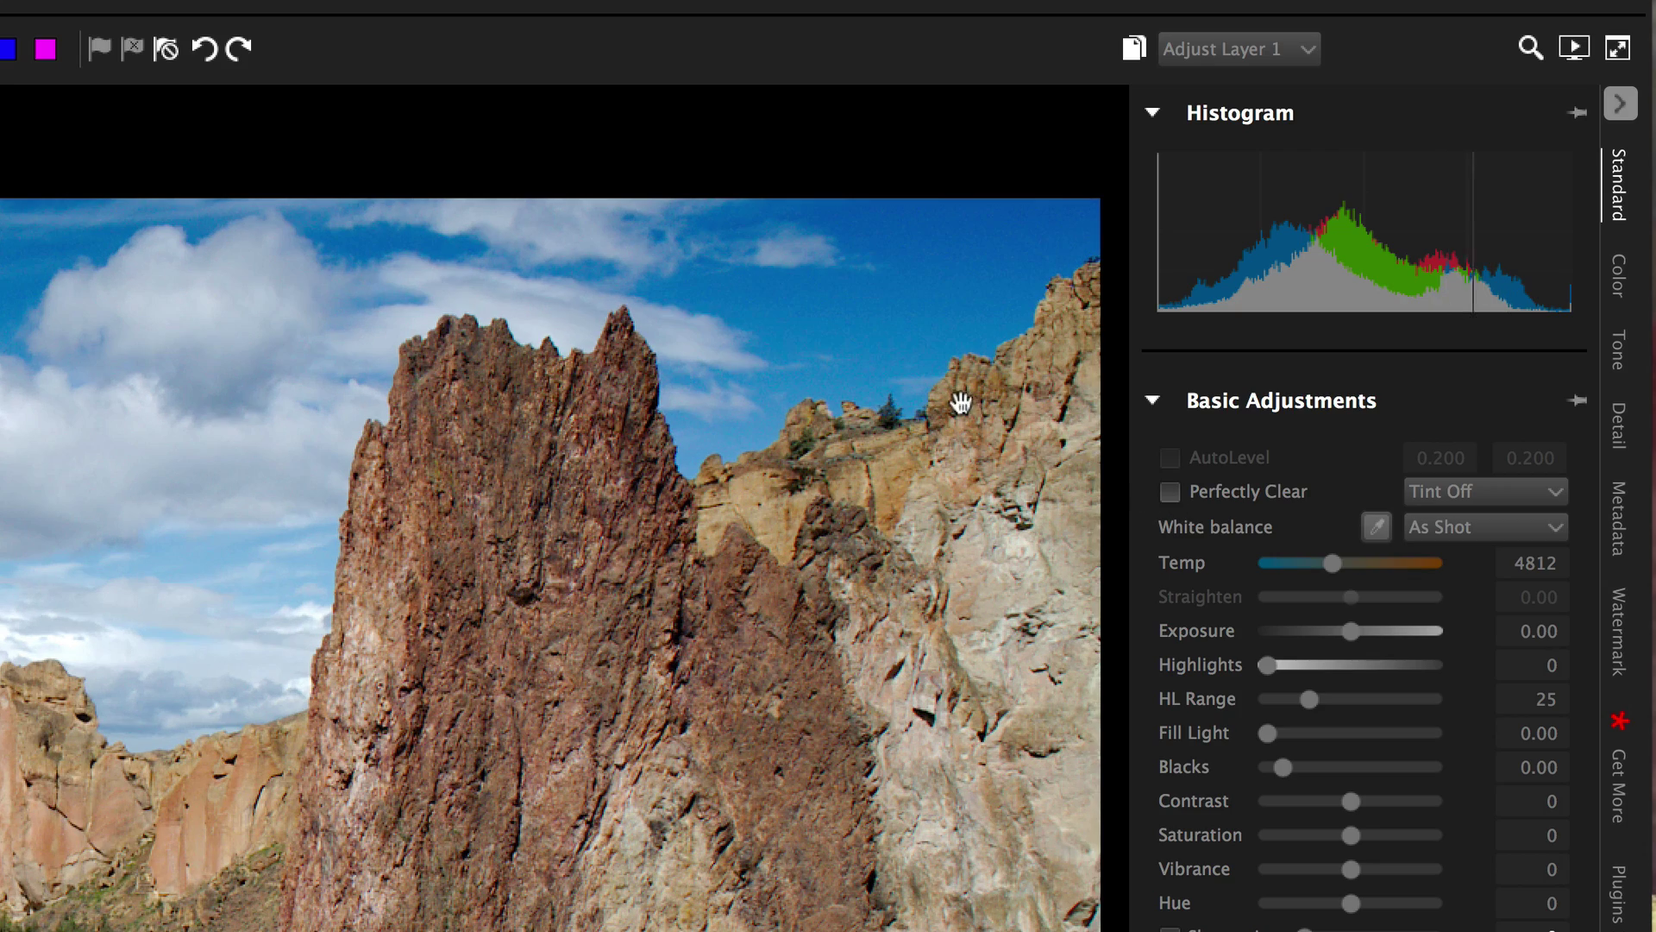
{"action": "scroll", "coordinate": [984, 414], "scroll_direction": "up", "scroll_amount": 1}
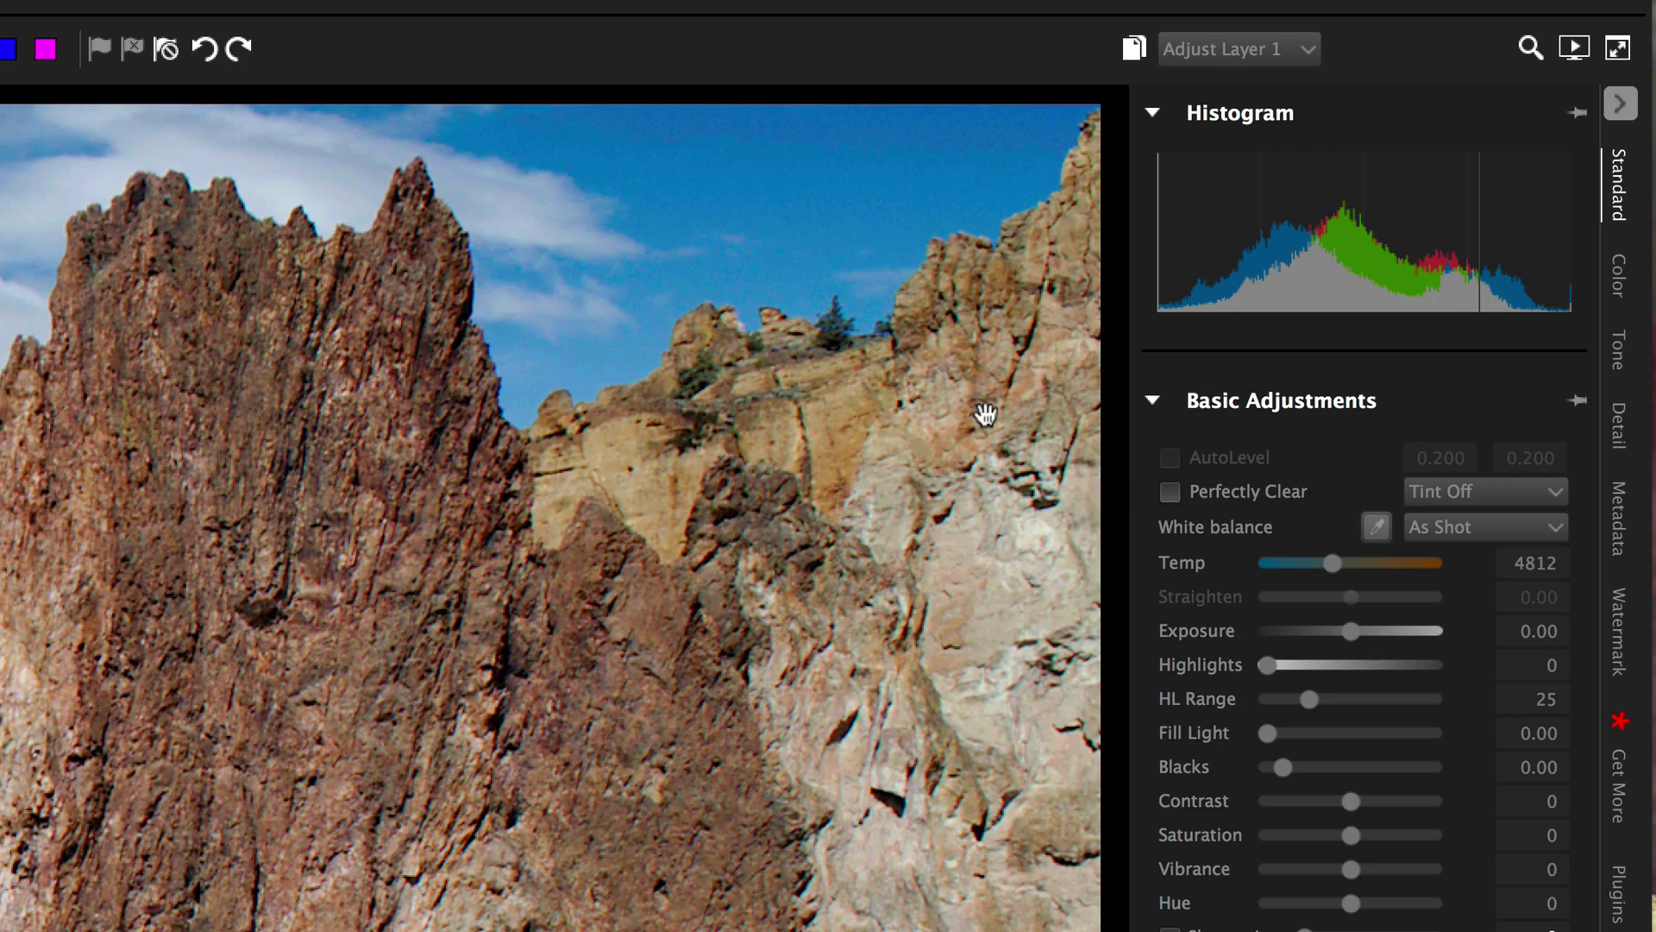
{"action": "left_click", "coordinate": [1169, 491]}
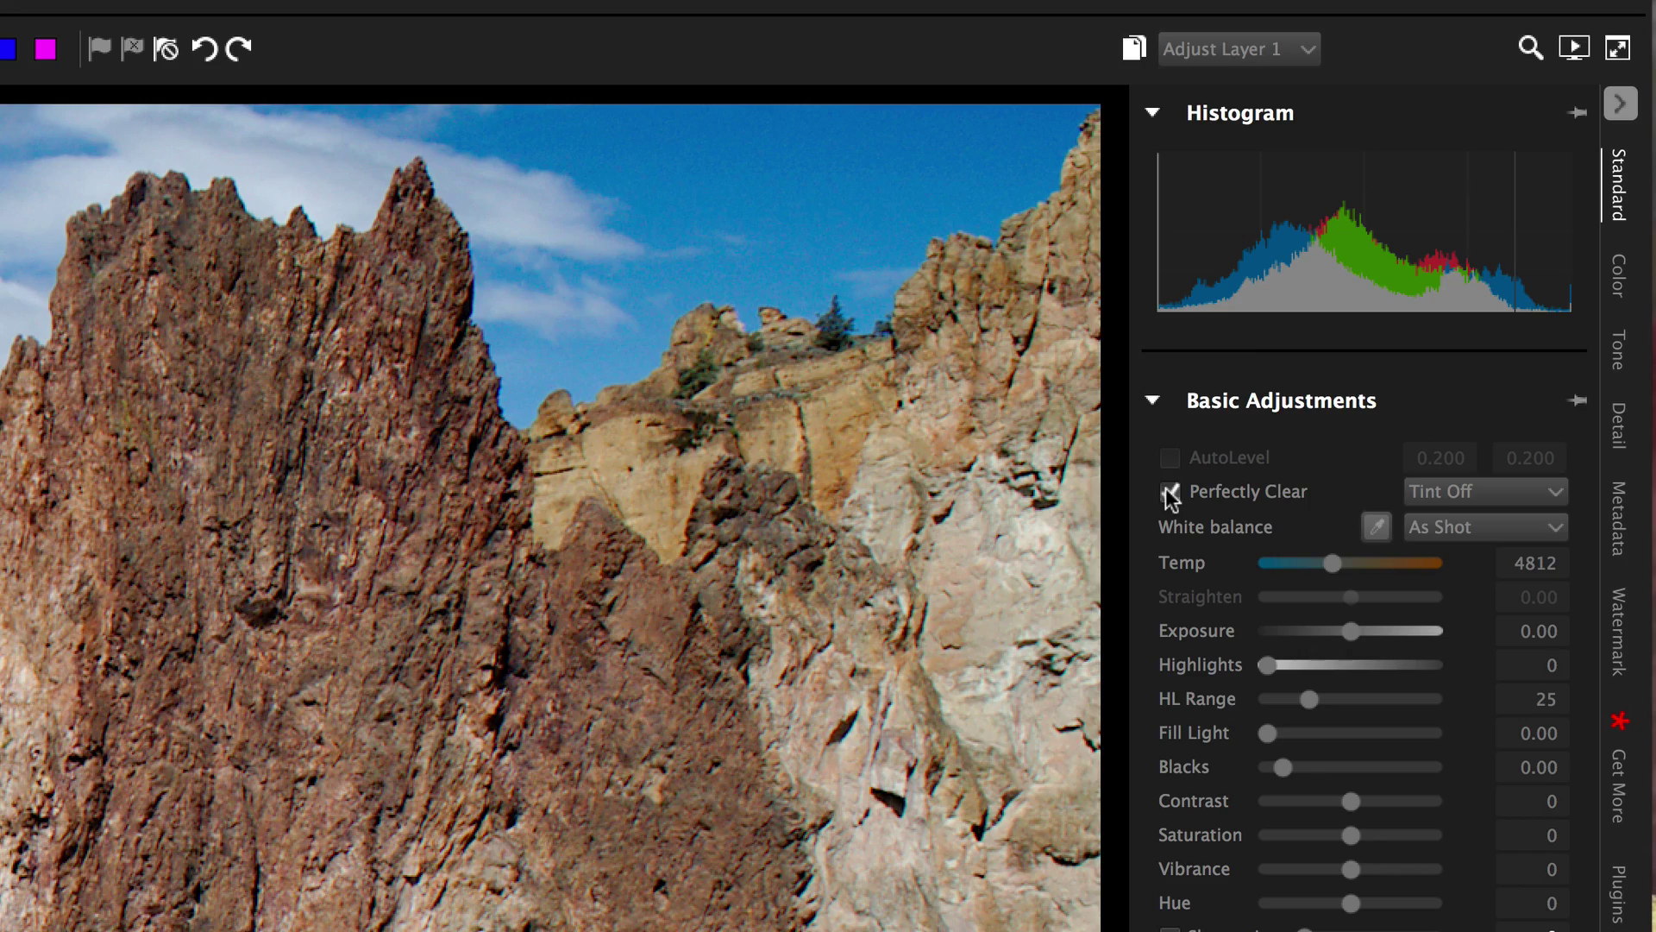
{"action": "left_click", "coordinate": [1170, 493]}
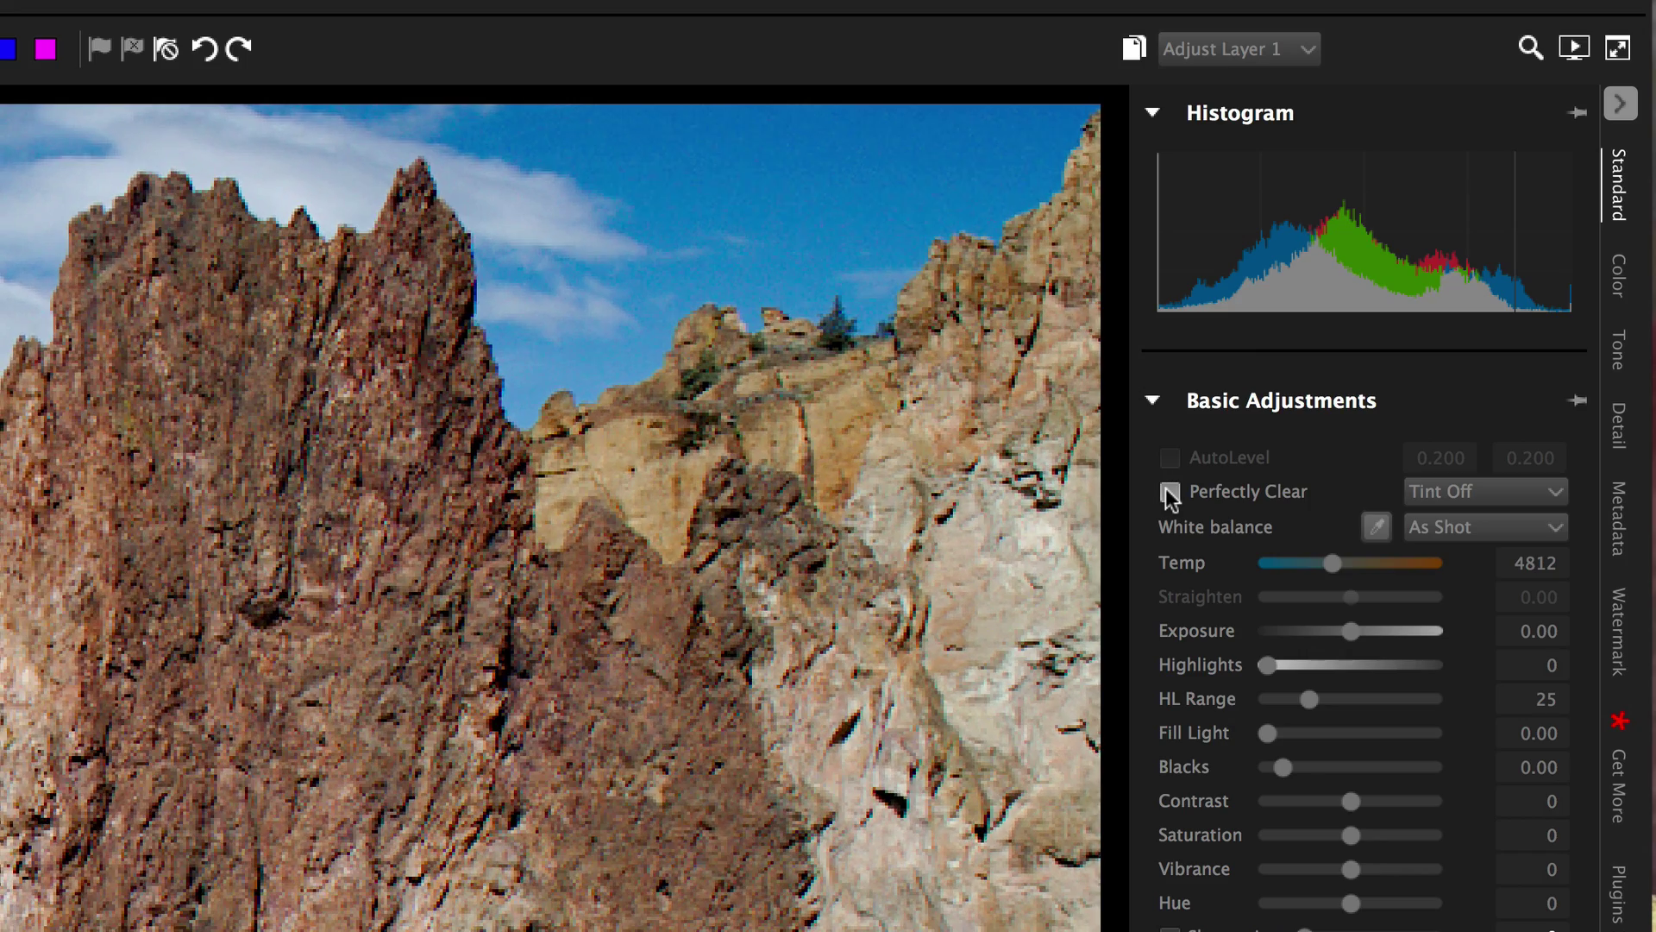
{"action": "left_click", "coordinate": [1170, 493]}
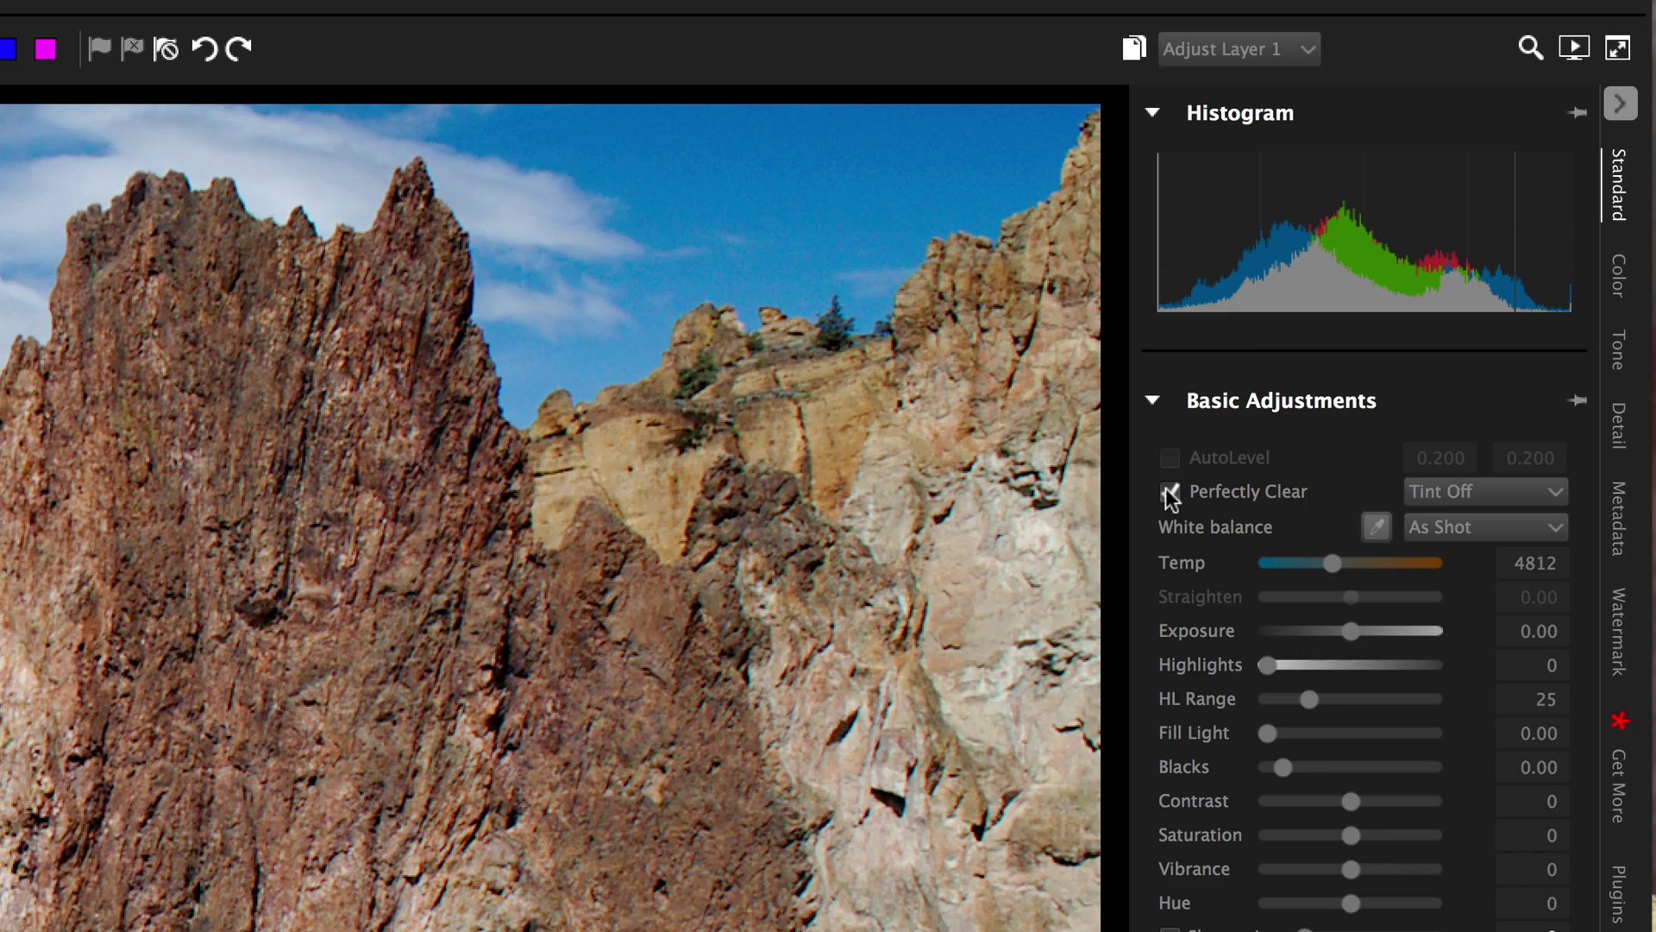
{"action": "left_click", "coordinate": [1169, 493]}
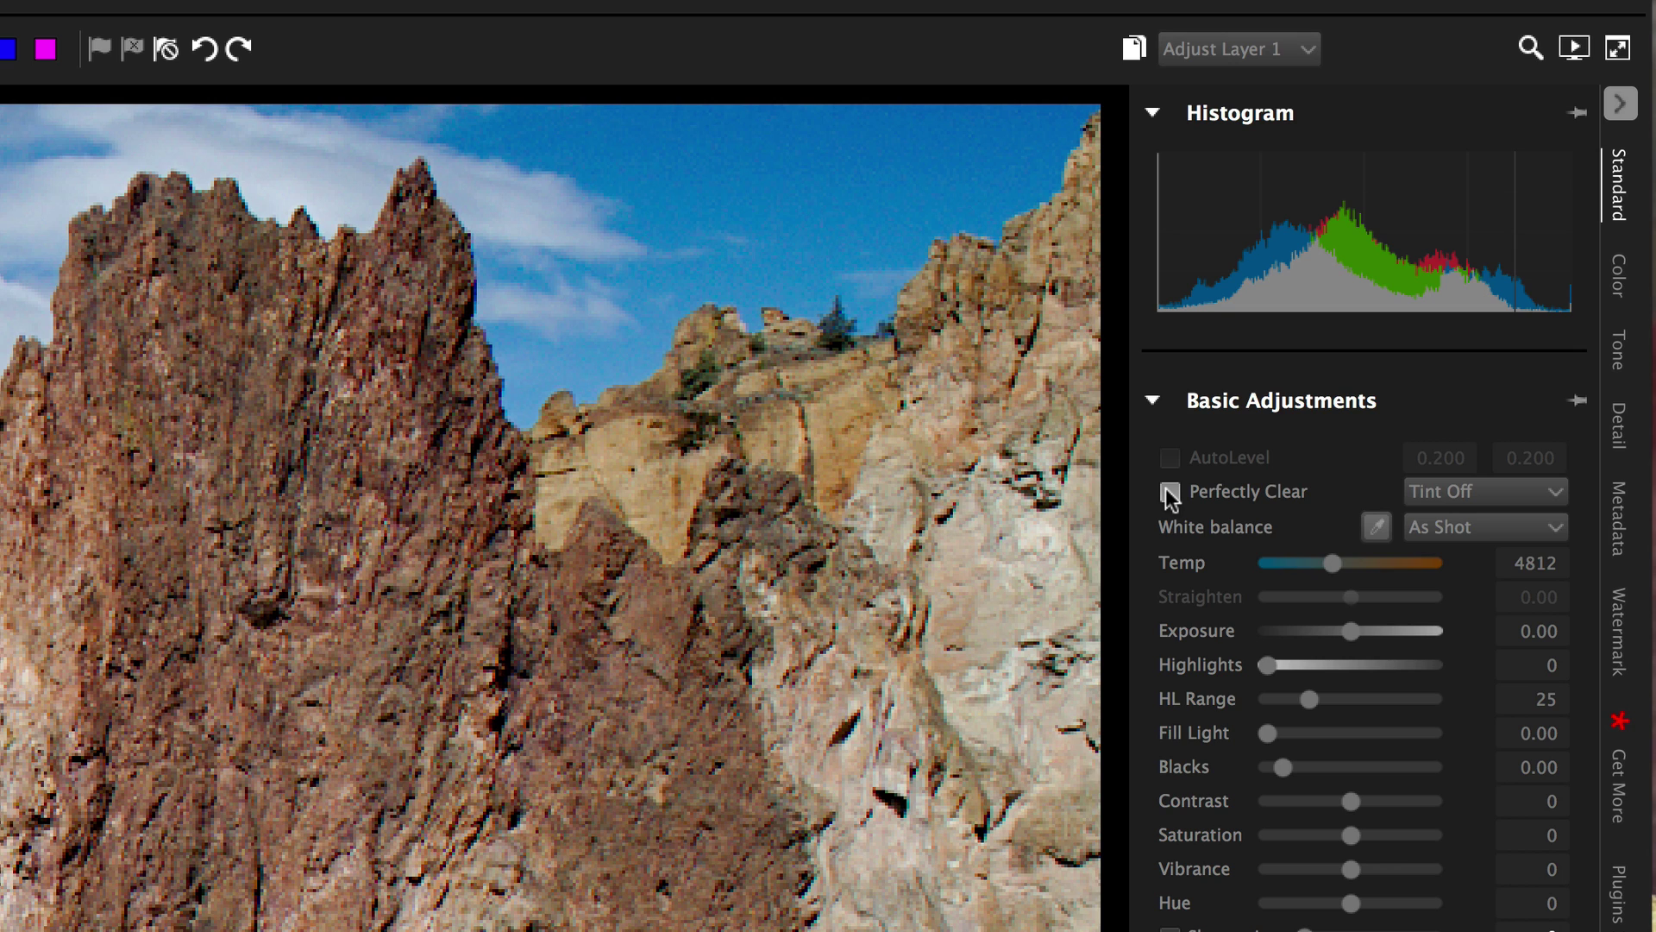
{"action": "left_click", "coordinate": [1171, 493]}
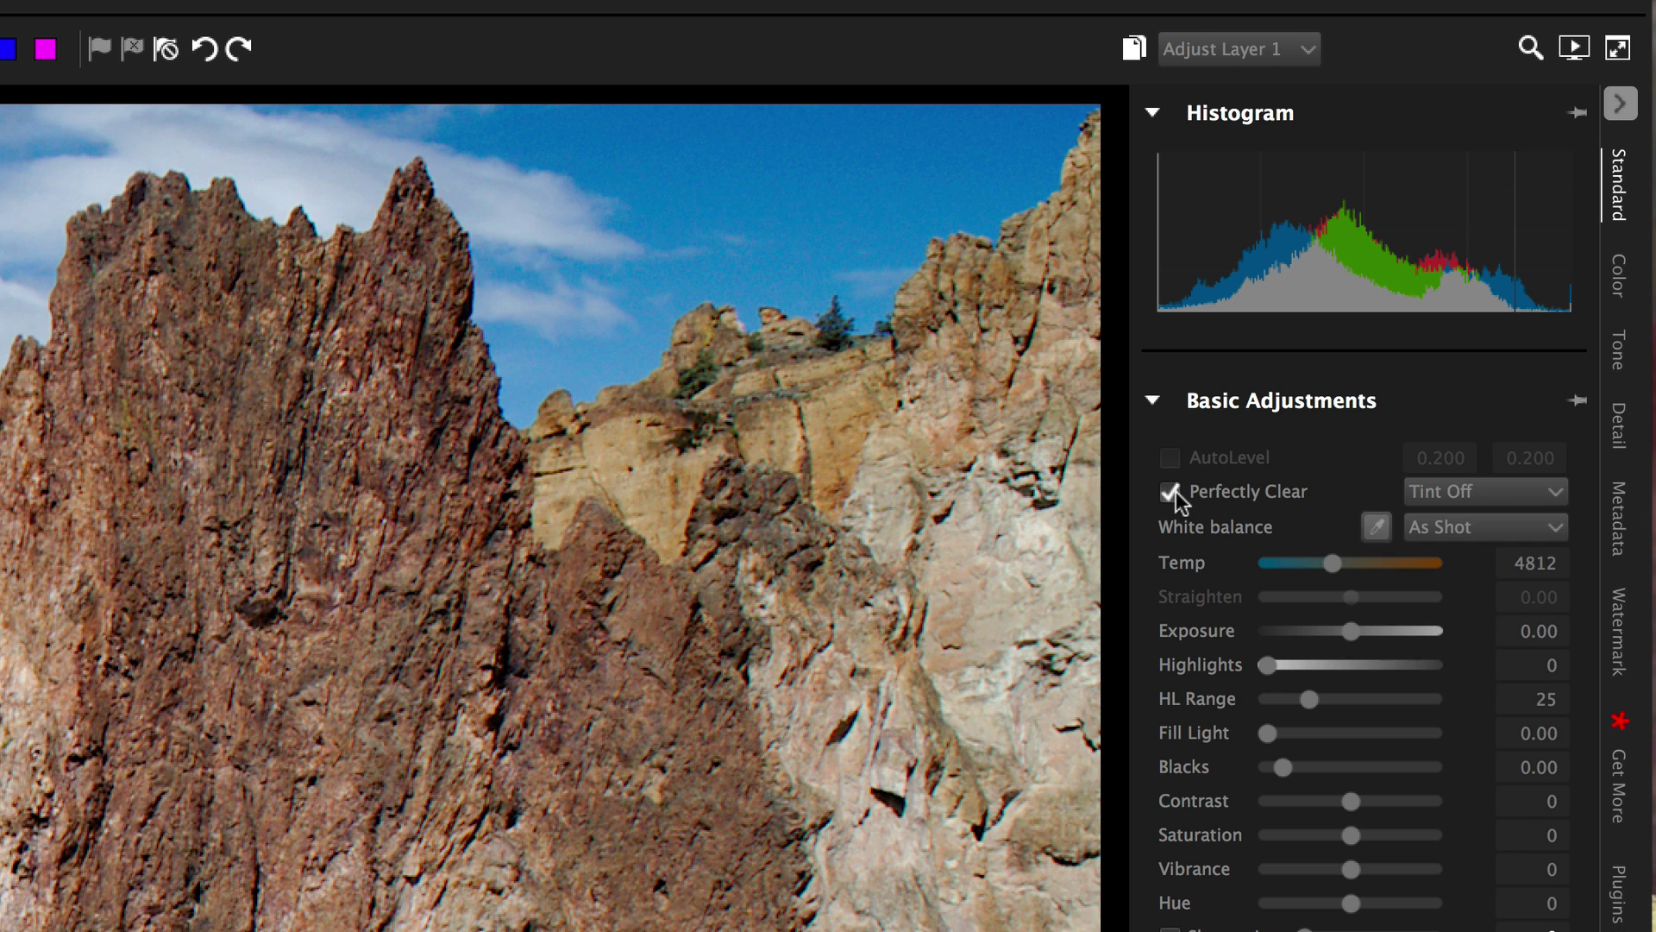
{"action": "left_click", "coordinate": [1170, 493]}
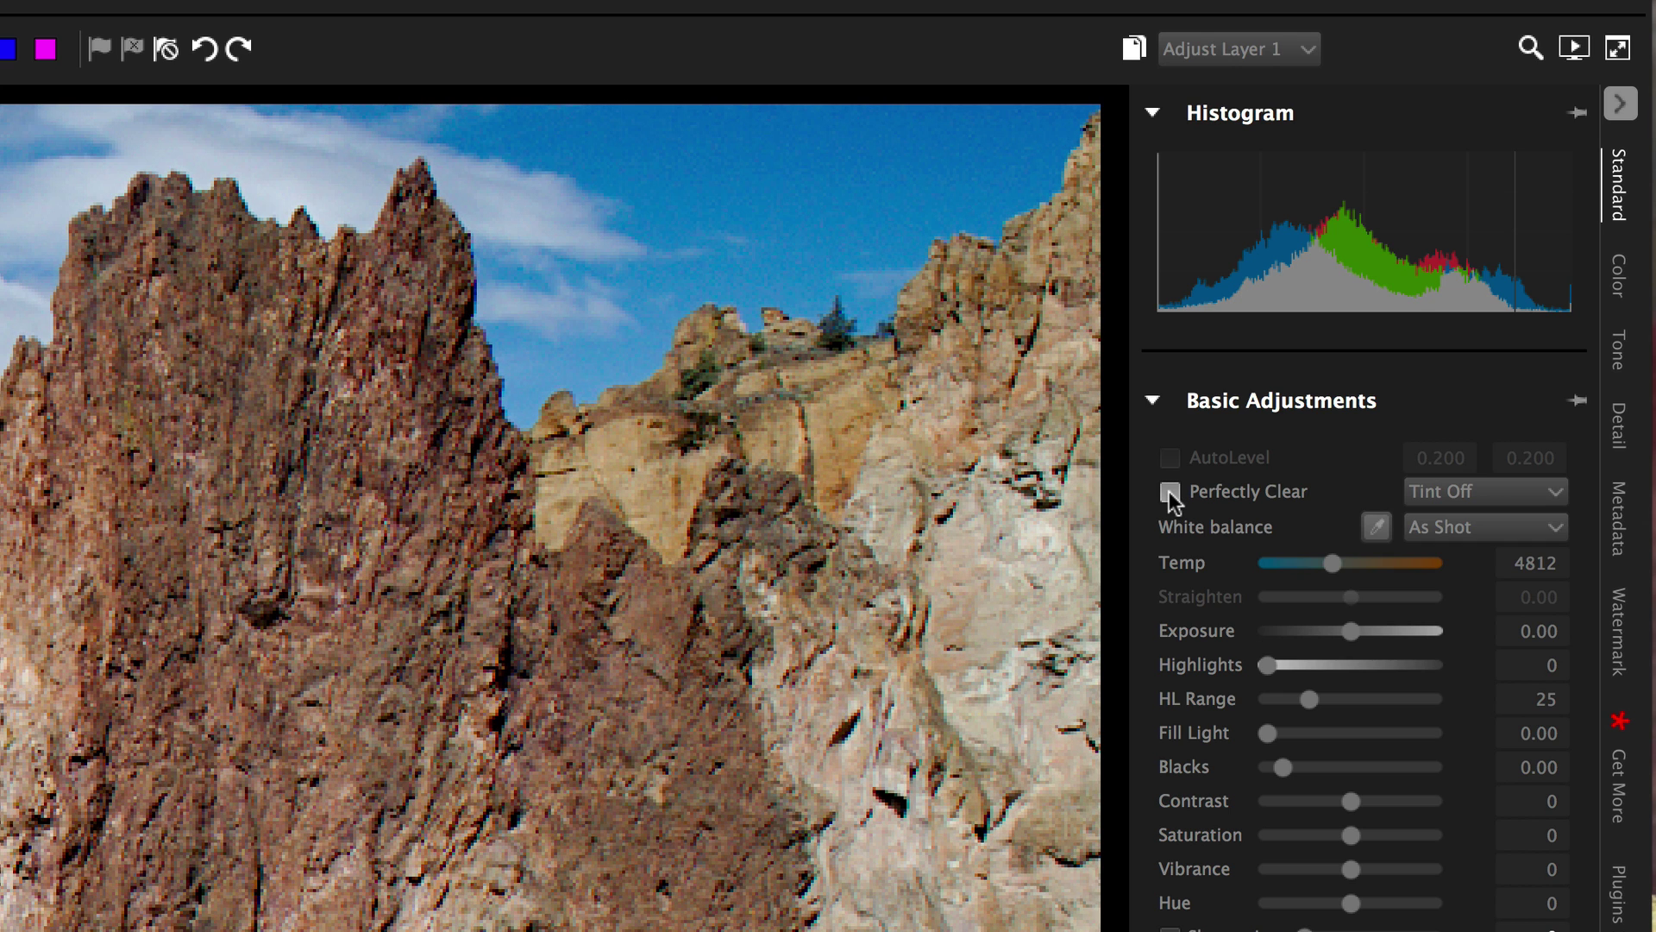
{"action": "left_click", "coordinate": [1170, 493]}
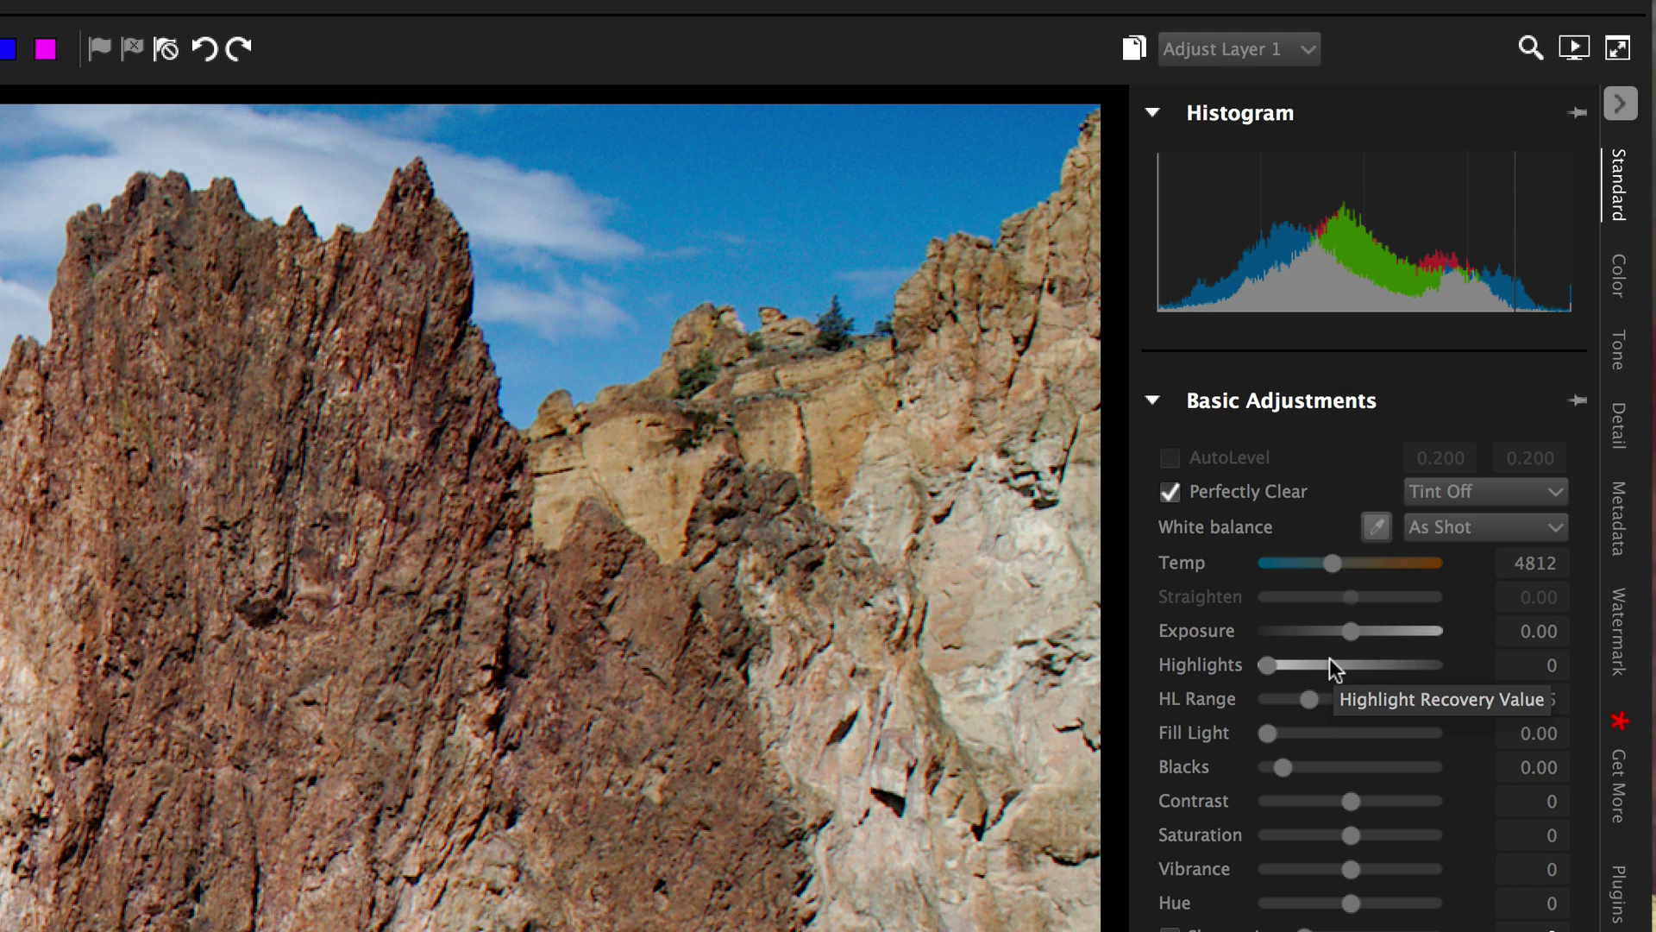
Try Highlights at 19, reset it to 0, and leave Perfectly Clear applied.
{"action": "left_click_drag", "start_coordinate": [1266, 664], "coordinate": [1301, 666]}
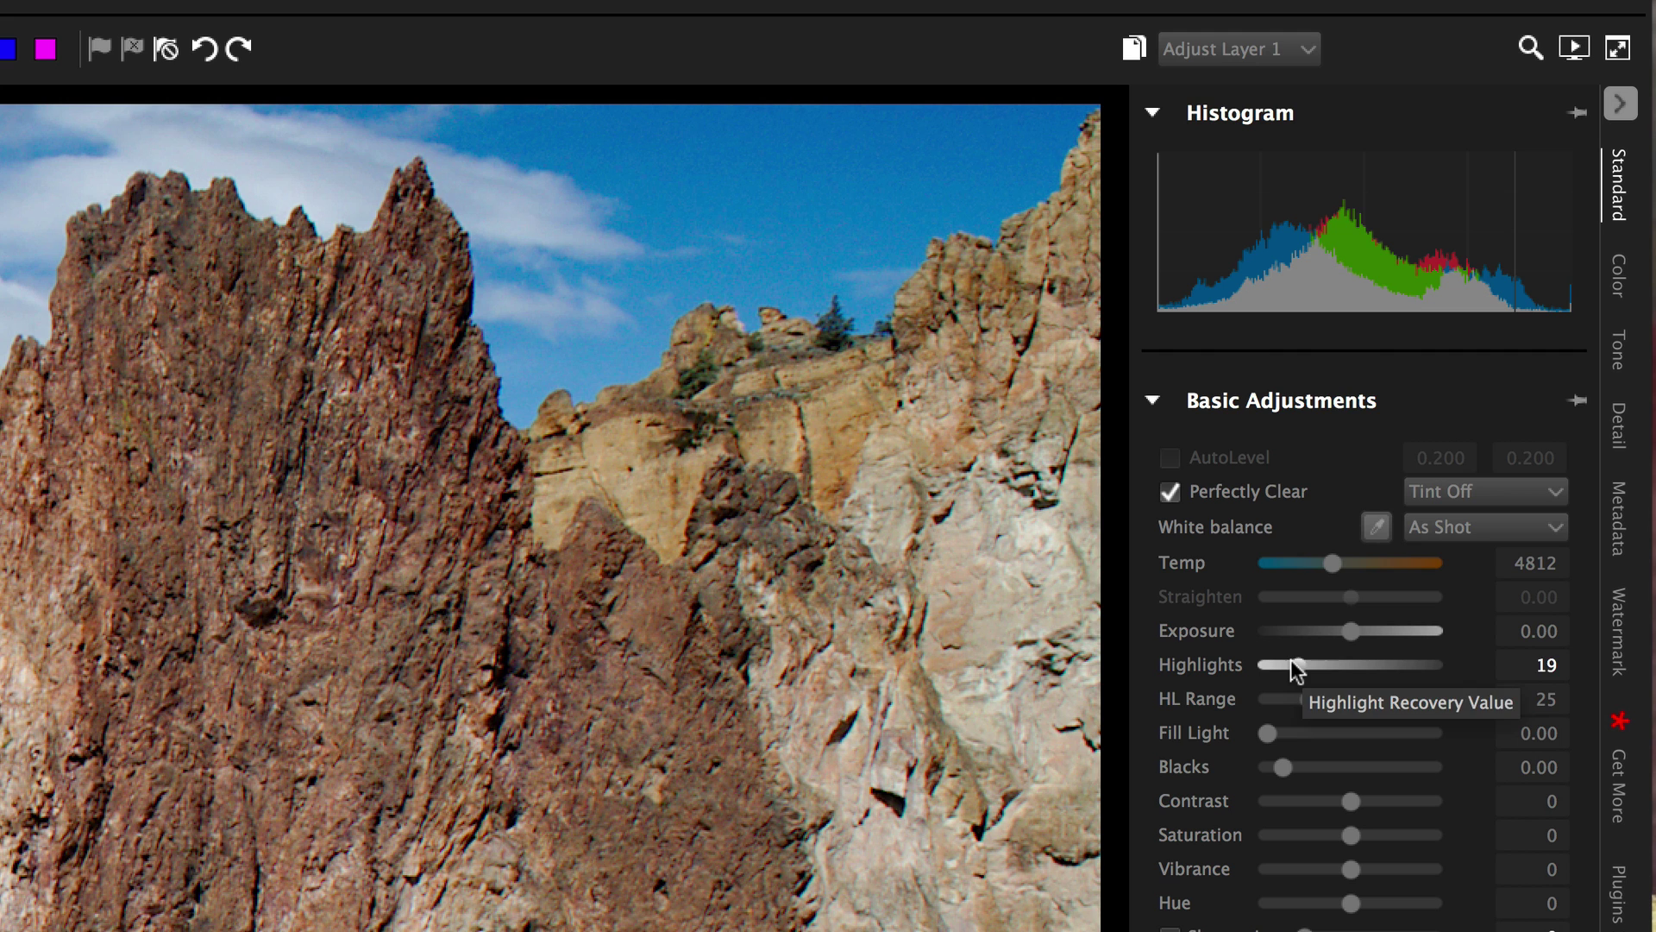
{"action": "double_click", "coordinate": [1298, 667]}
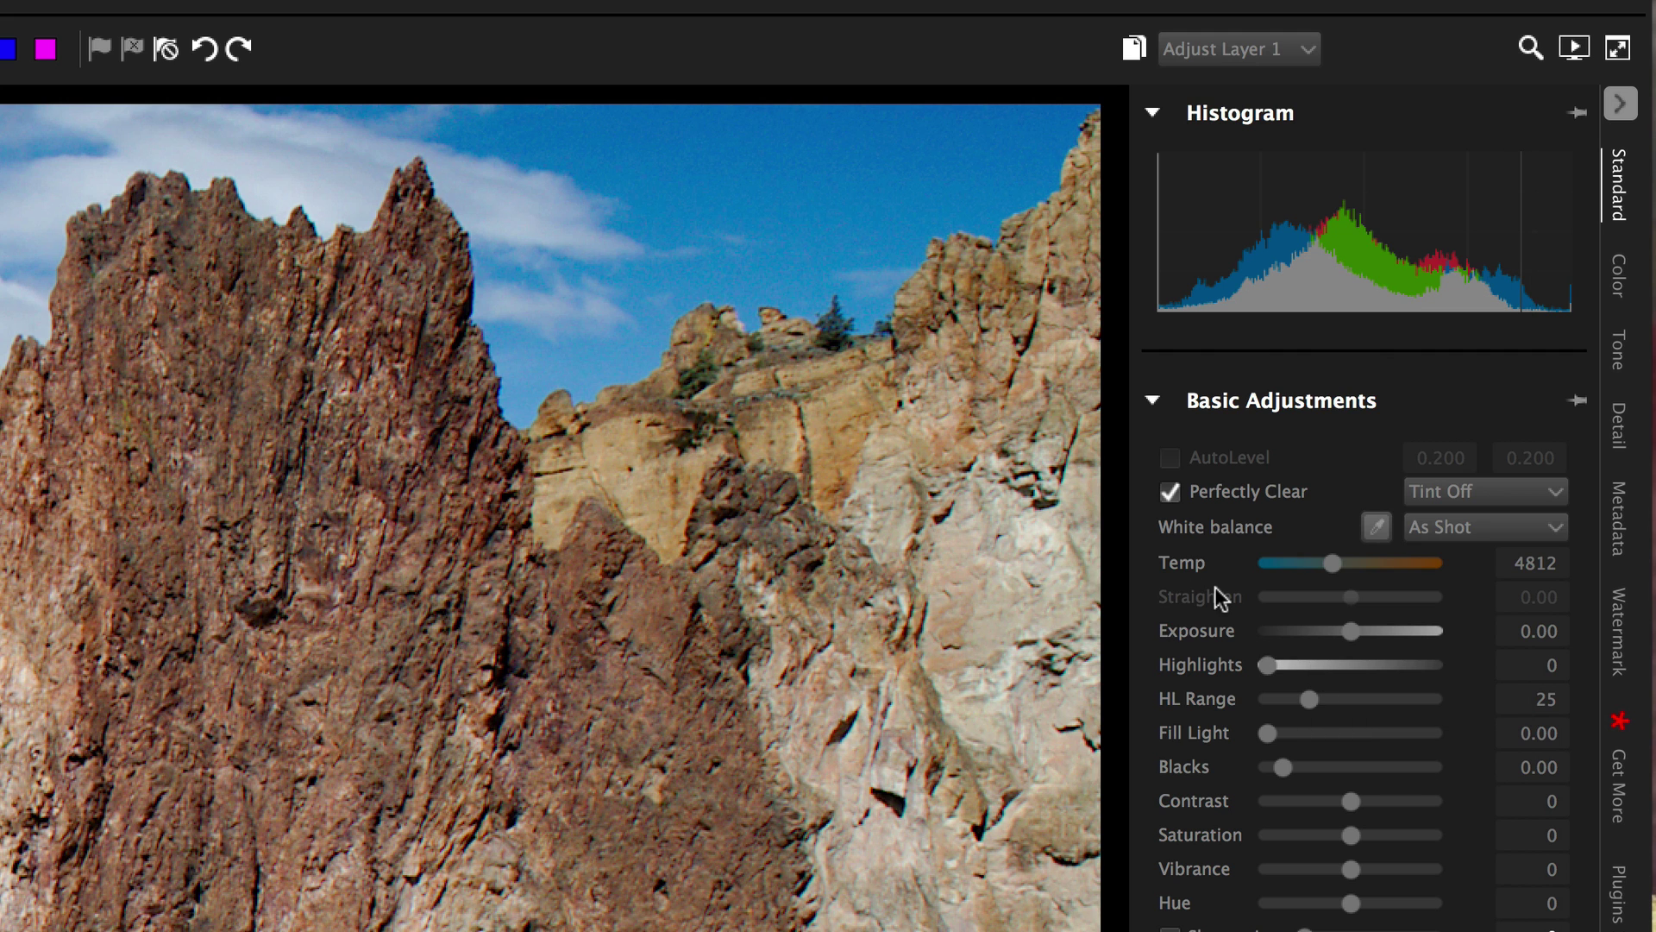
{"action": "left_click", "coordinate": [1170, 492]}
{"action": "left_click", "coordinate": [1171, 493]}
{"action": "left_click", "coordinate": [1171, 492]}
{"action": "left_click", "coordinate": [1171, 493]}
Turn on Sharpening in the Detail tab and raise its Amount to 140.
{"action": "left_click", "coordinate": [1620, 426]}
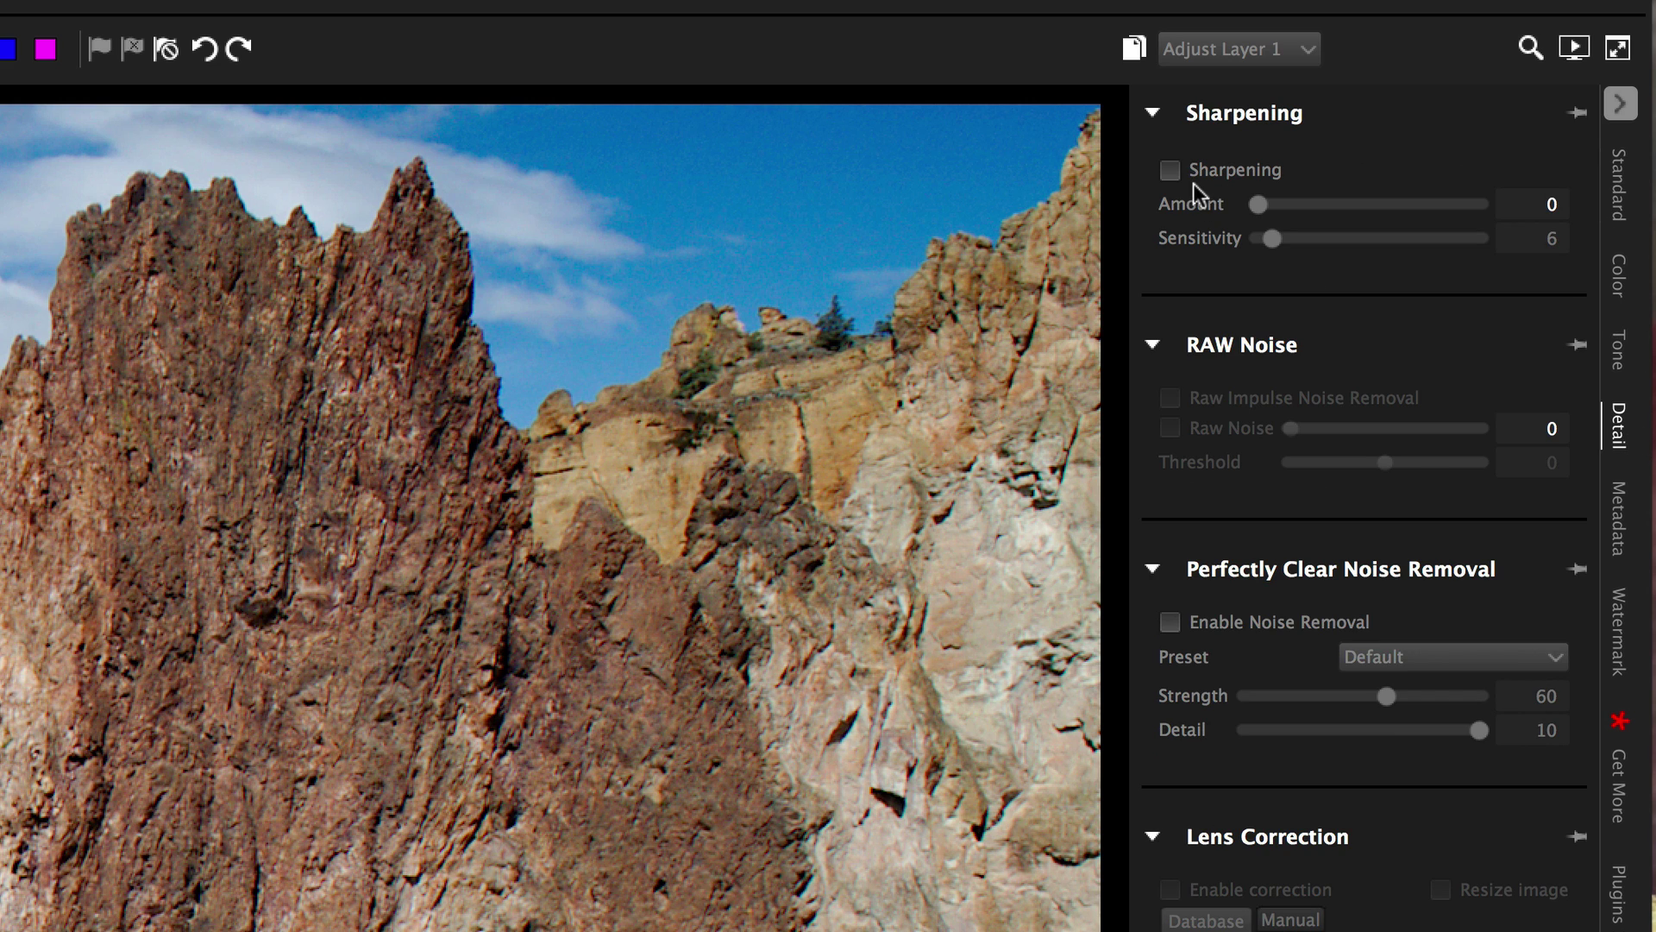
{"action": "left_click", "coordinate": [1173, 173]}
{"action": "left_click", "coordinate": [1266, 204]}
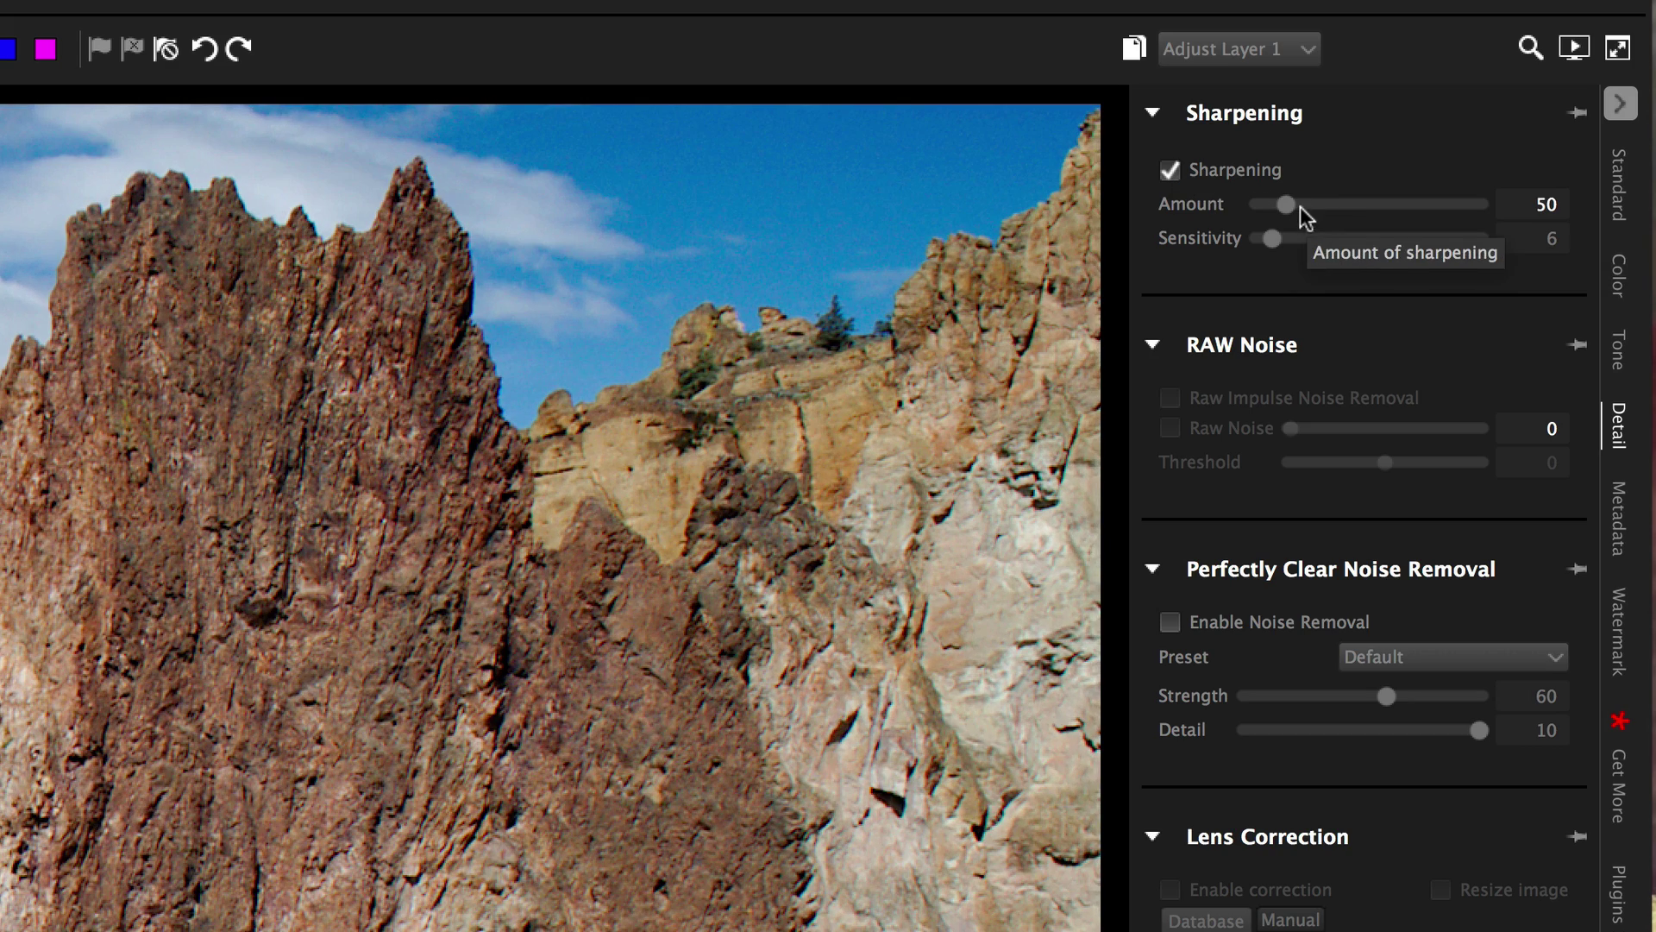
{"action": "left_click", "coordinate": [1337, 204]}
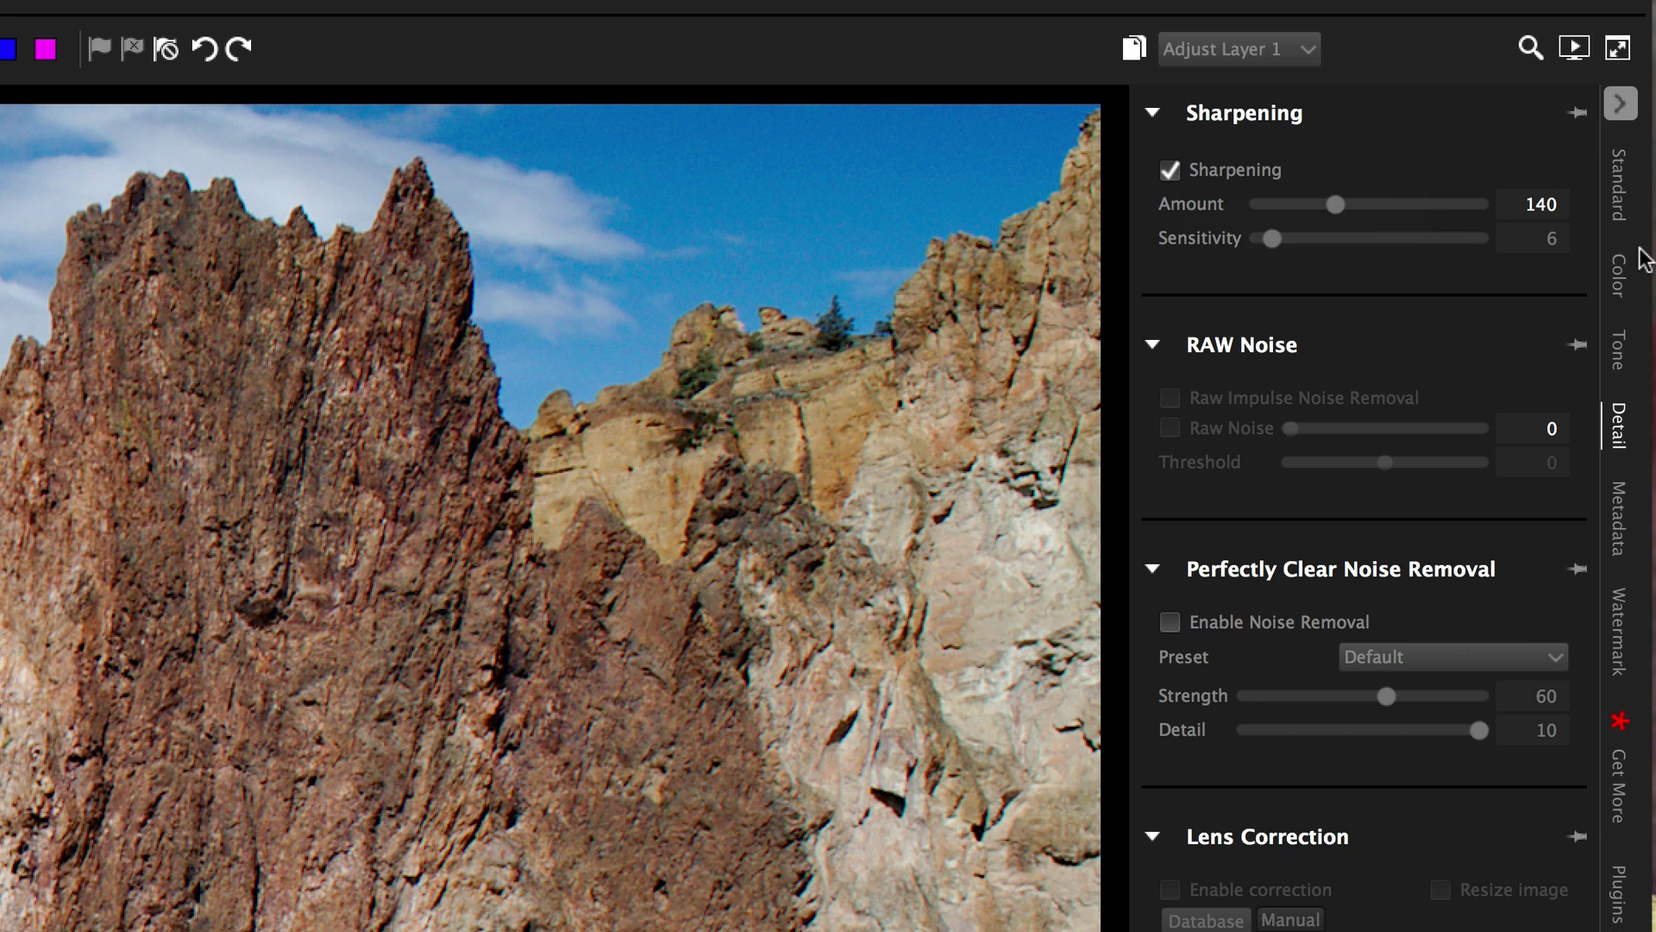
{"action": "left_click", "coordinate": [1621, 193]}
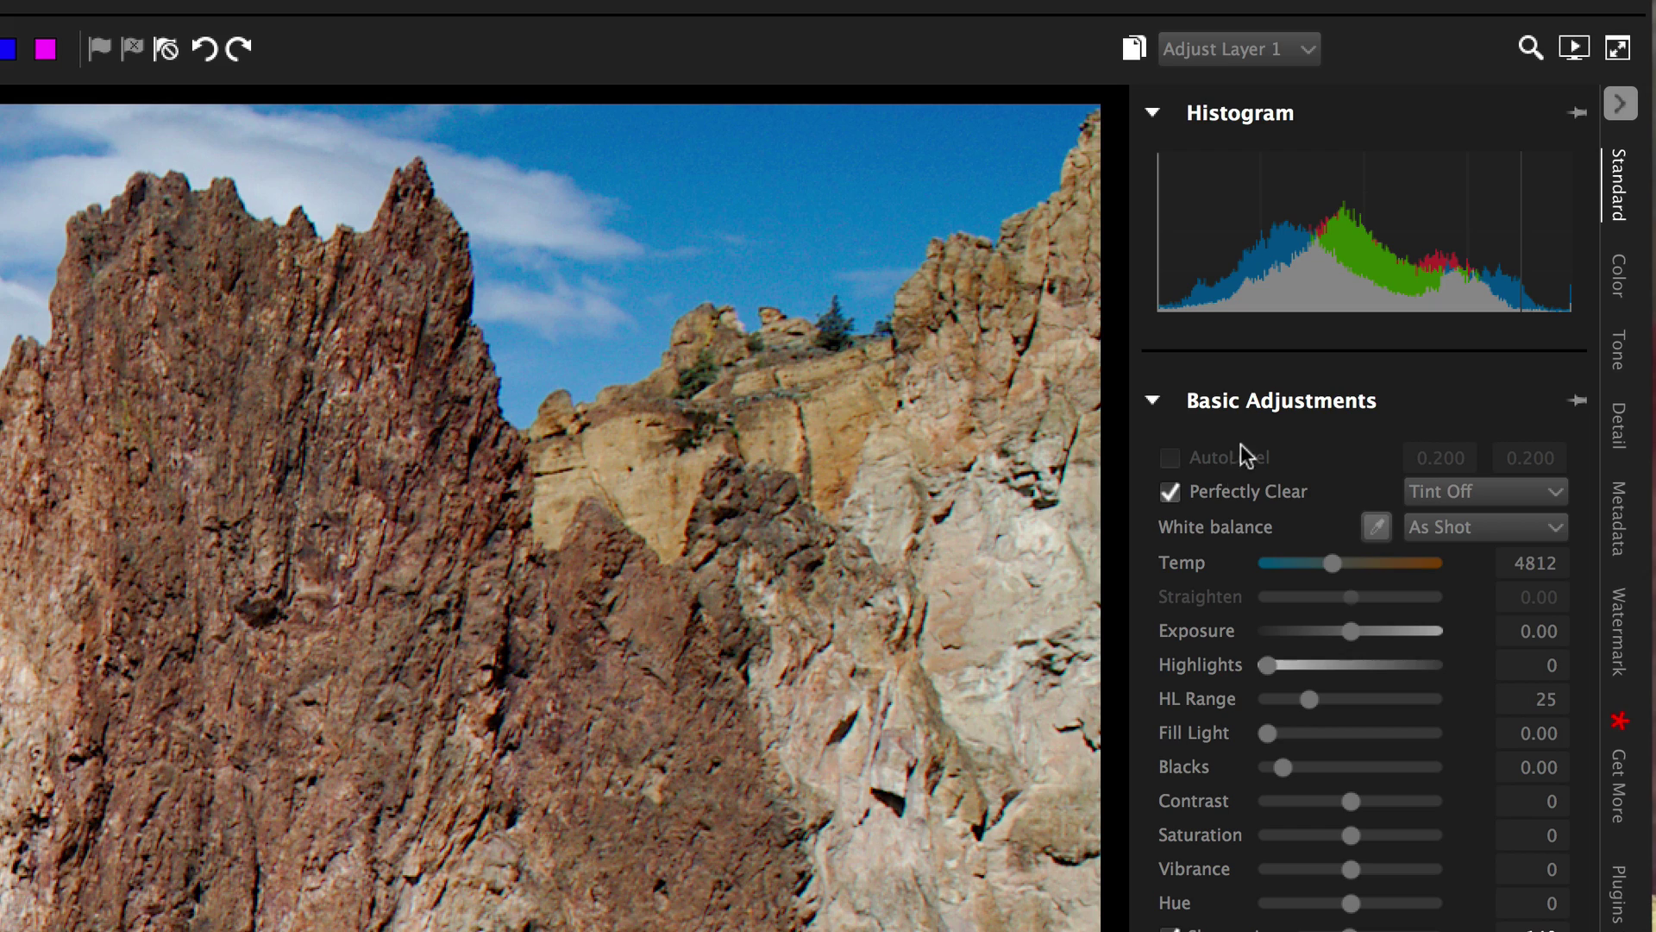
Recheck Perfectly Clear and review the Amount 140 sharpening settings in the Detail tab.
{"action": "left_click", "coordinate": [1169, 491]}
{"action": "left_click", "coordinate": [1169, 491]}
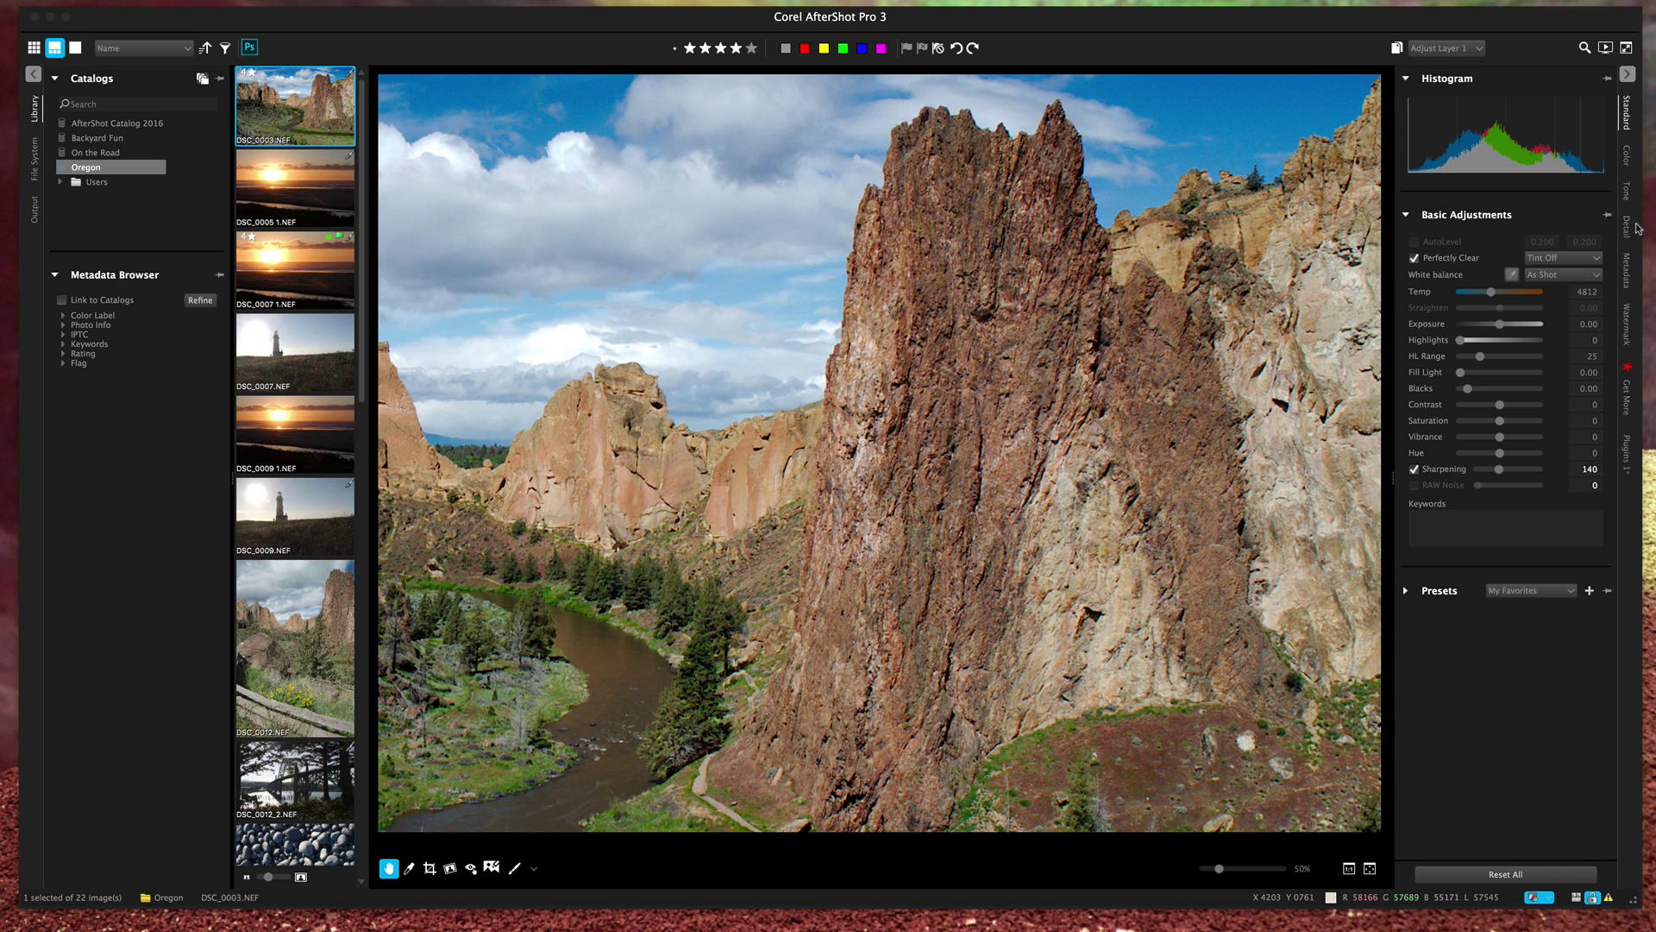
{"action": "left_click", "coordinate": [1630, 227]}
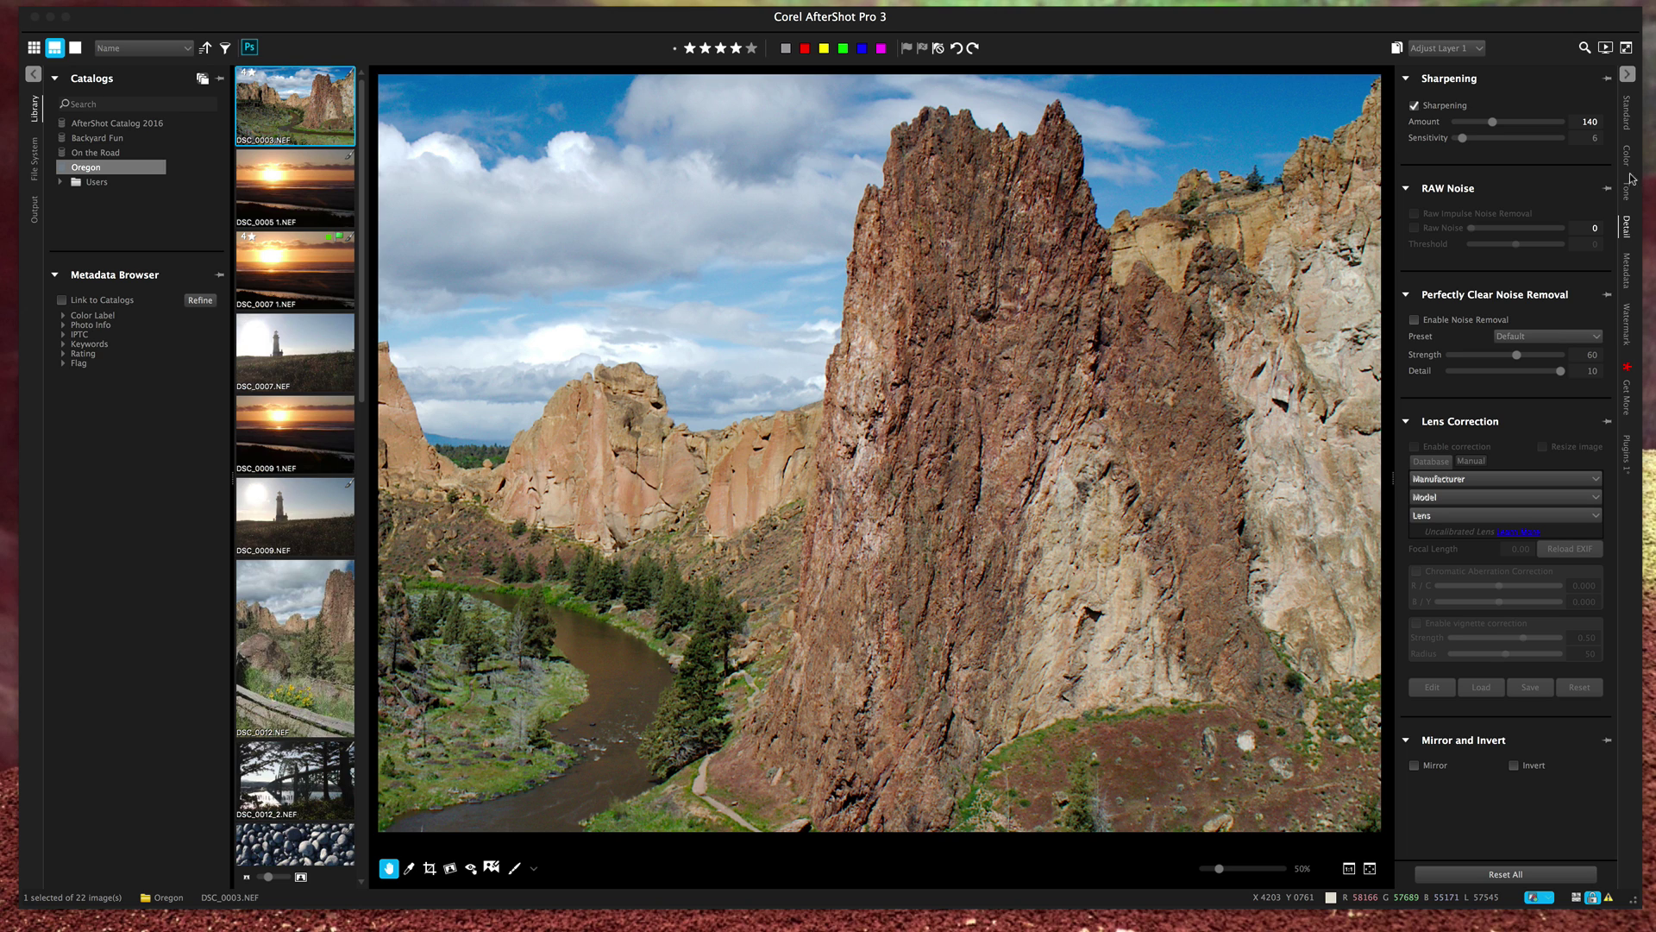
{"action": "left_click", "coordinate": [1628, 113]}
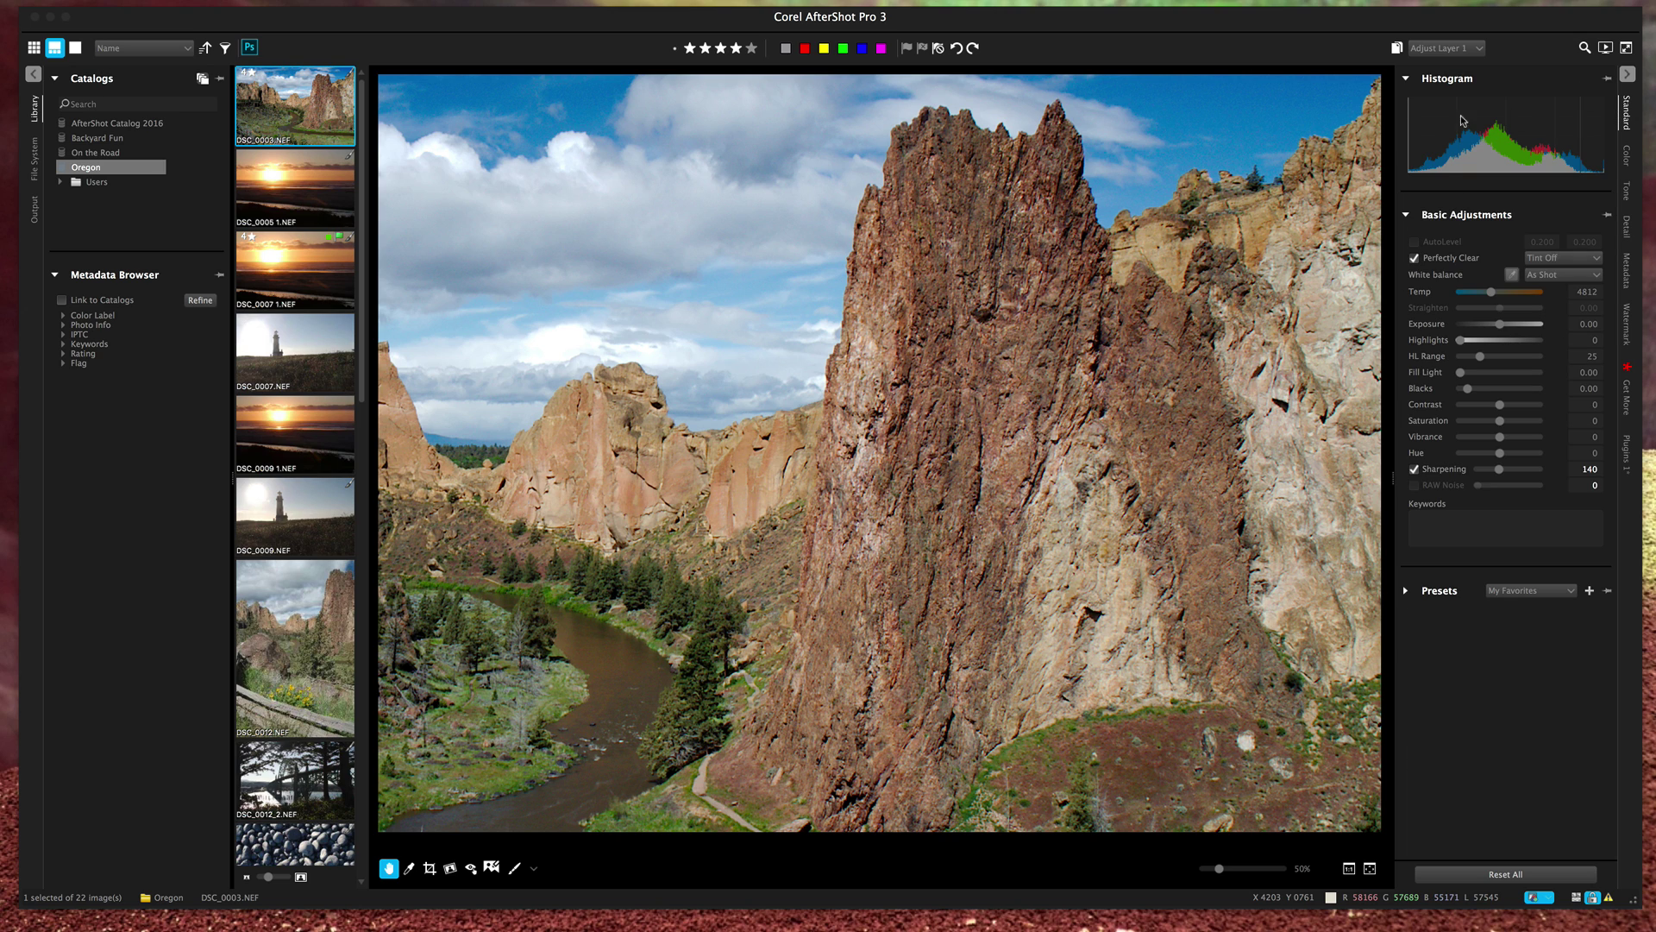
Toggle Perfectly Clear several more times to compare the corrected and original Smith Rock photo.
{"action": "left_click", "coordinate": [1416, 259]}
{"action": "left_click", "coordinate": [1416, 259]}
{"action": "left_click", "coordinate": [1416, 259]}
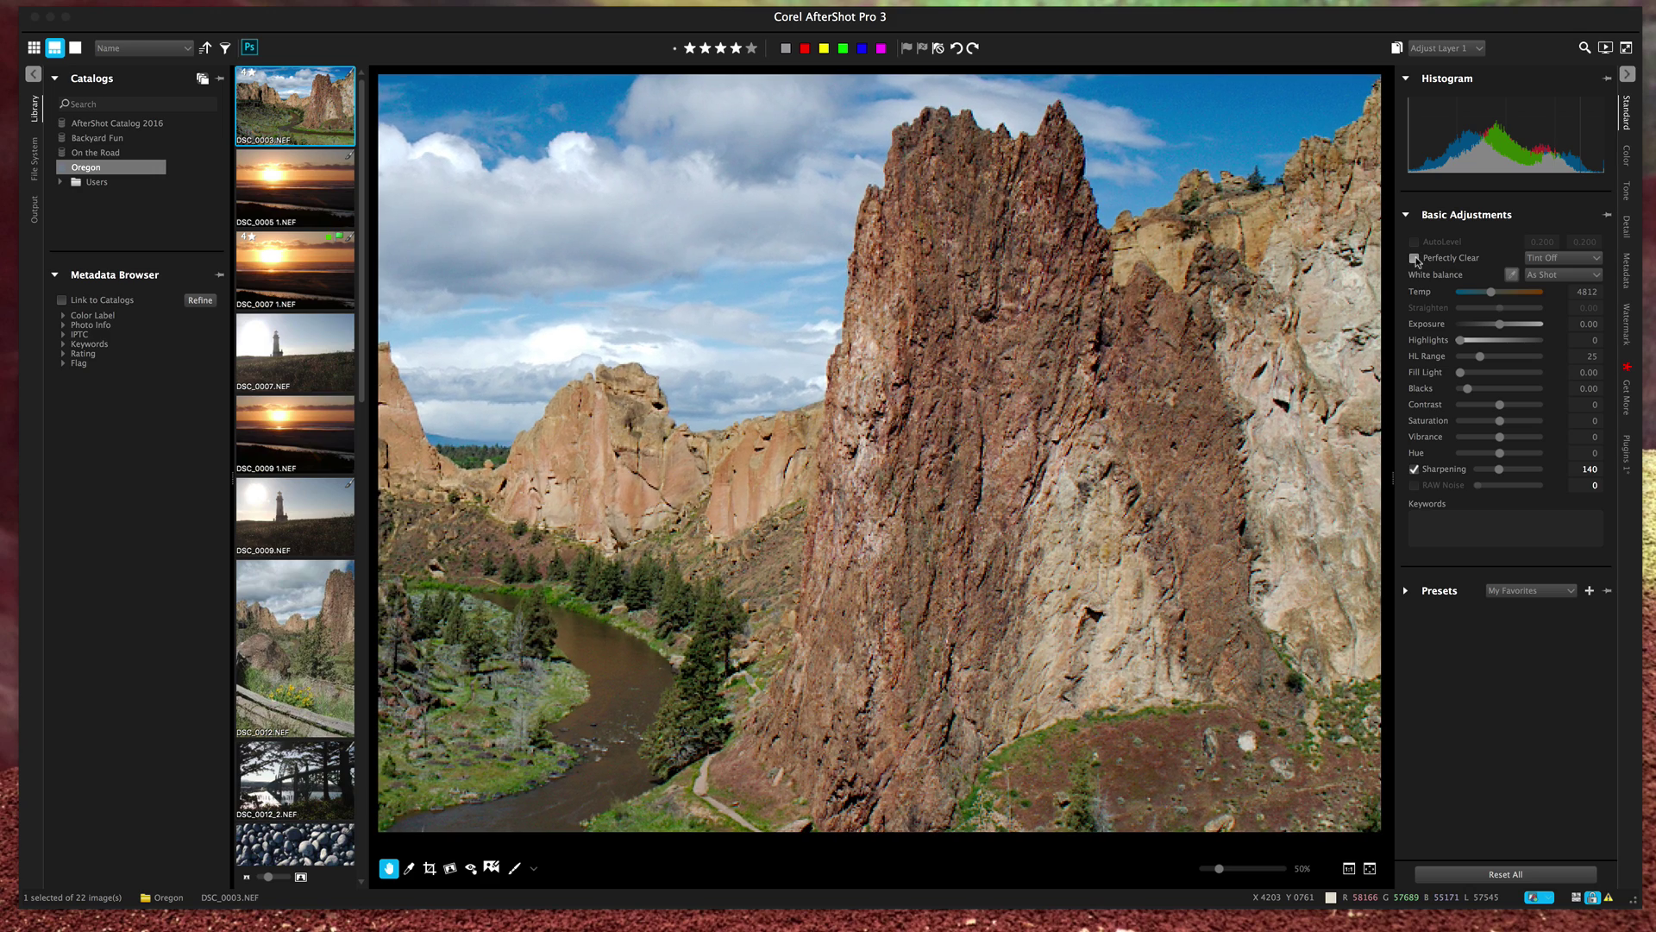
{"action": "left_click", "coordinate": [1416, 259]}
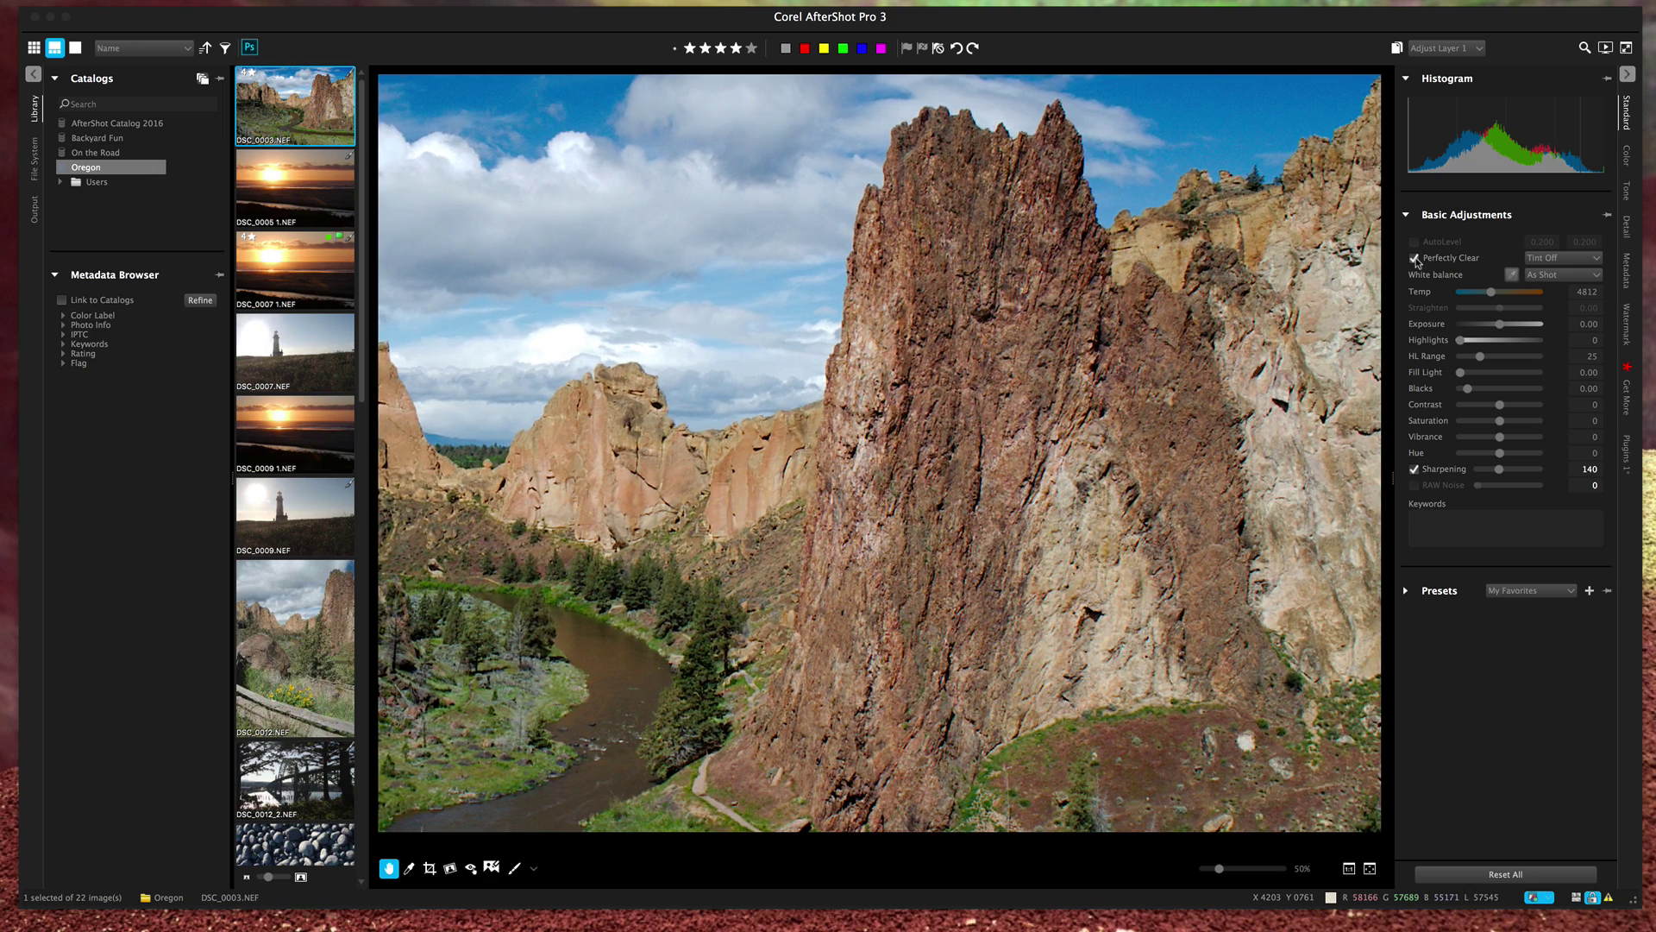
{"action": "left_click", "coordinate": [1415, 259]}
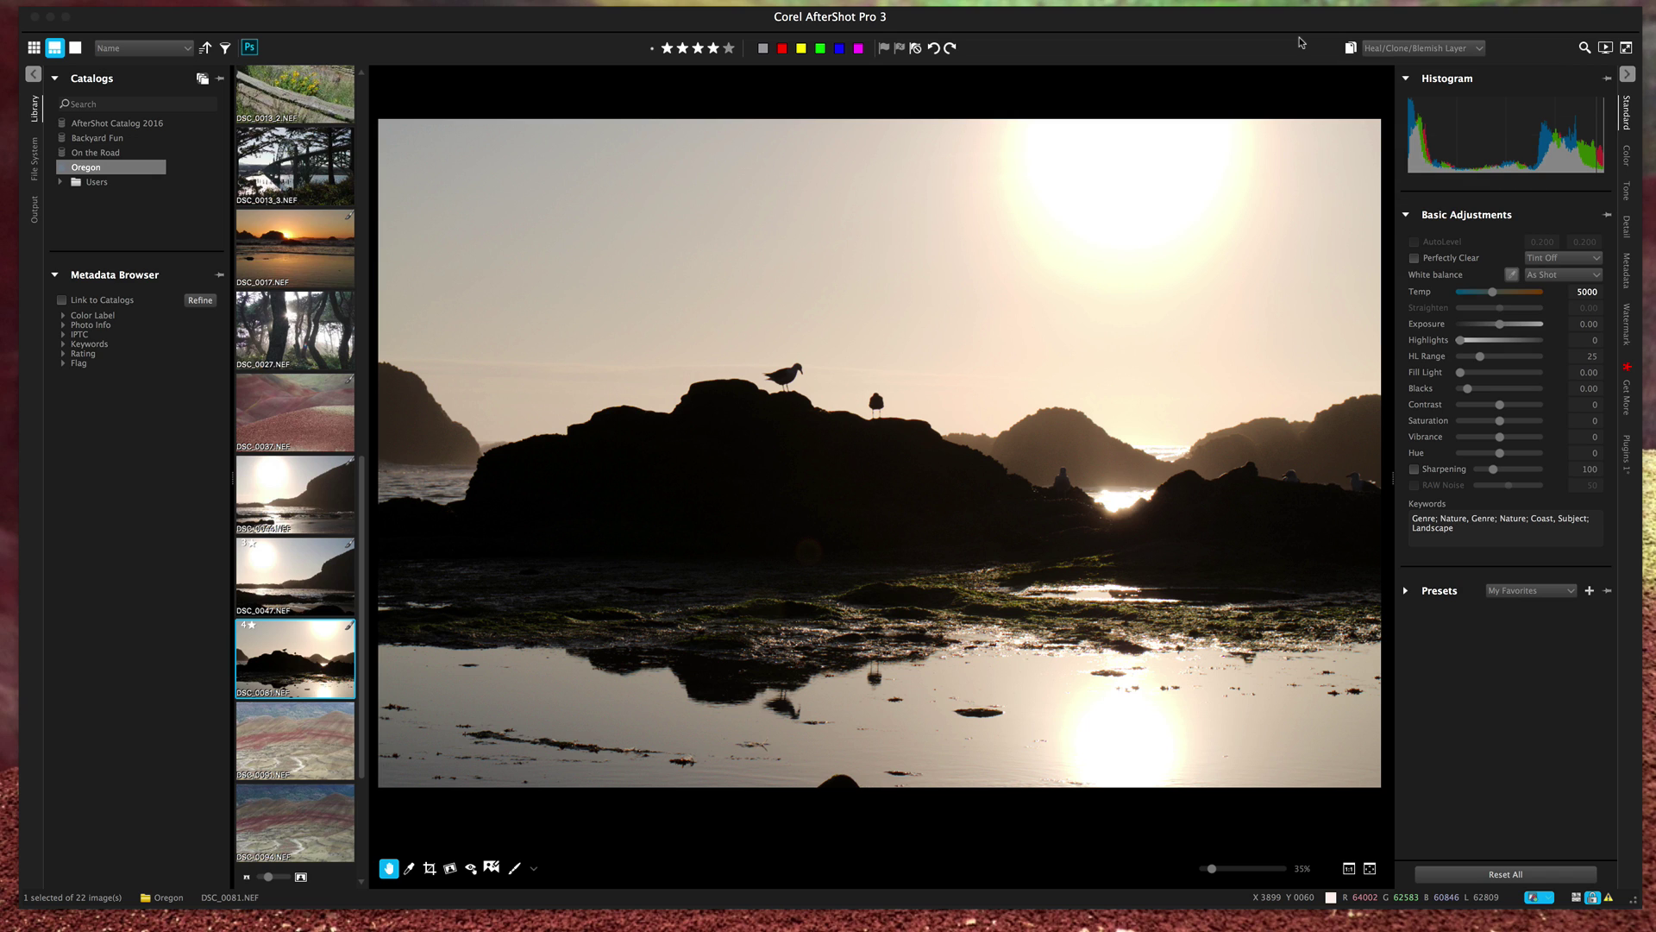
{"action": "left_click", "coordinate": [1351, 48]}
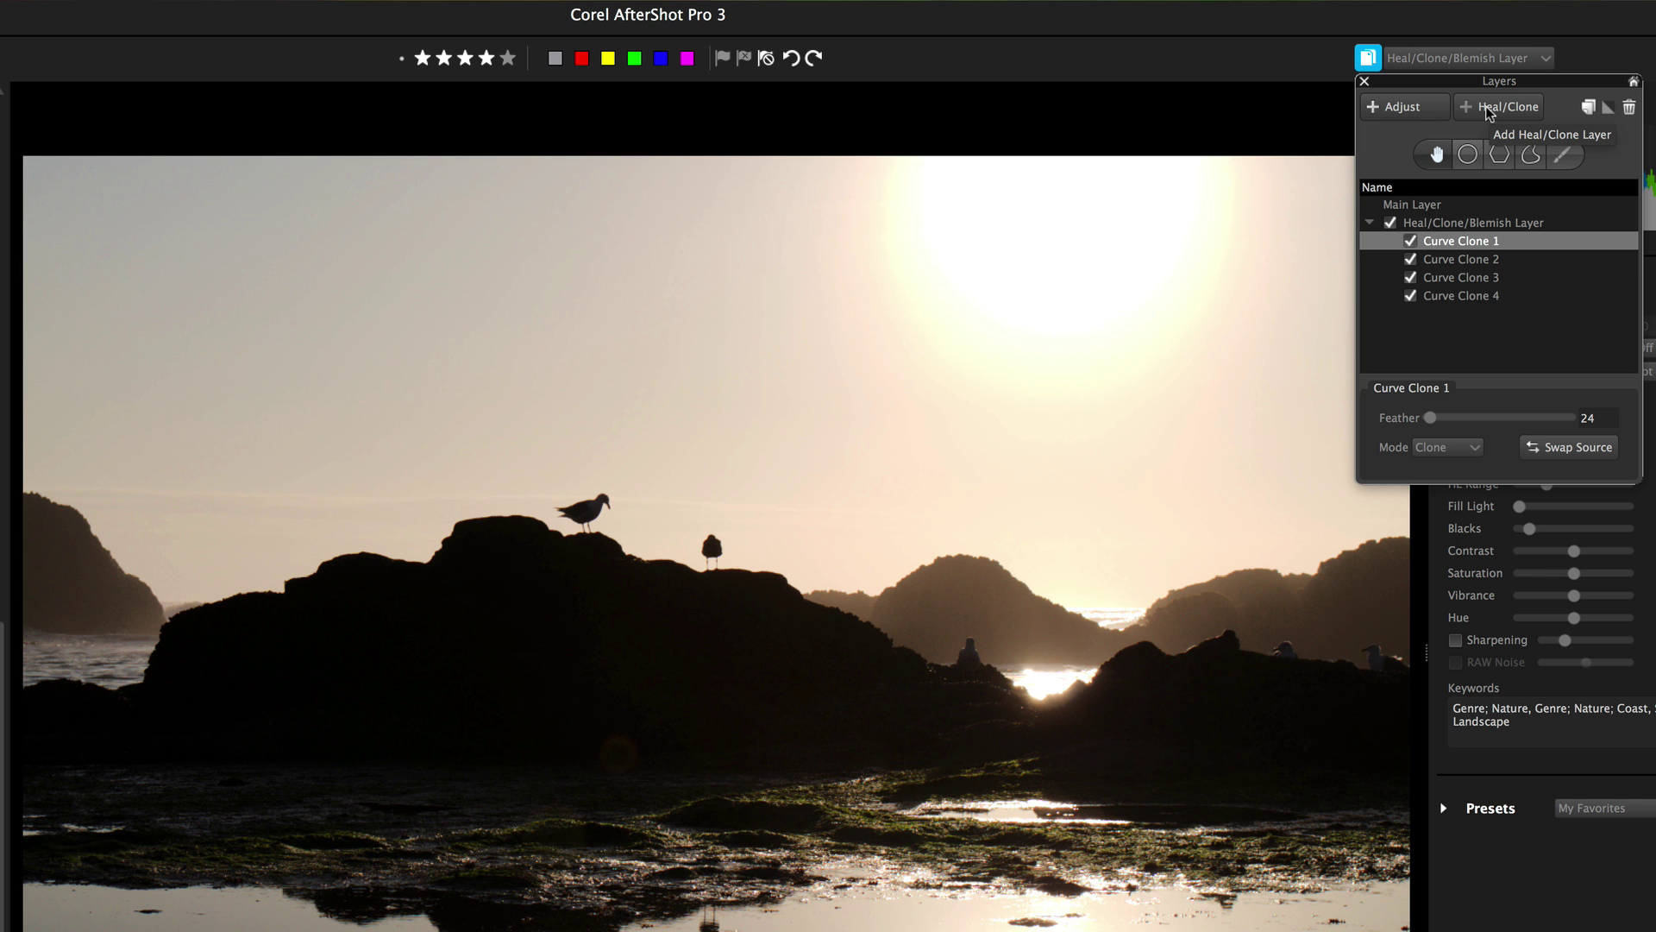
{"action": "left_click", "coordinate": [1506, 223]}
{"action": "left_click", "coordinate": [1391, 223]}
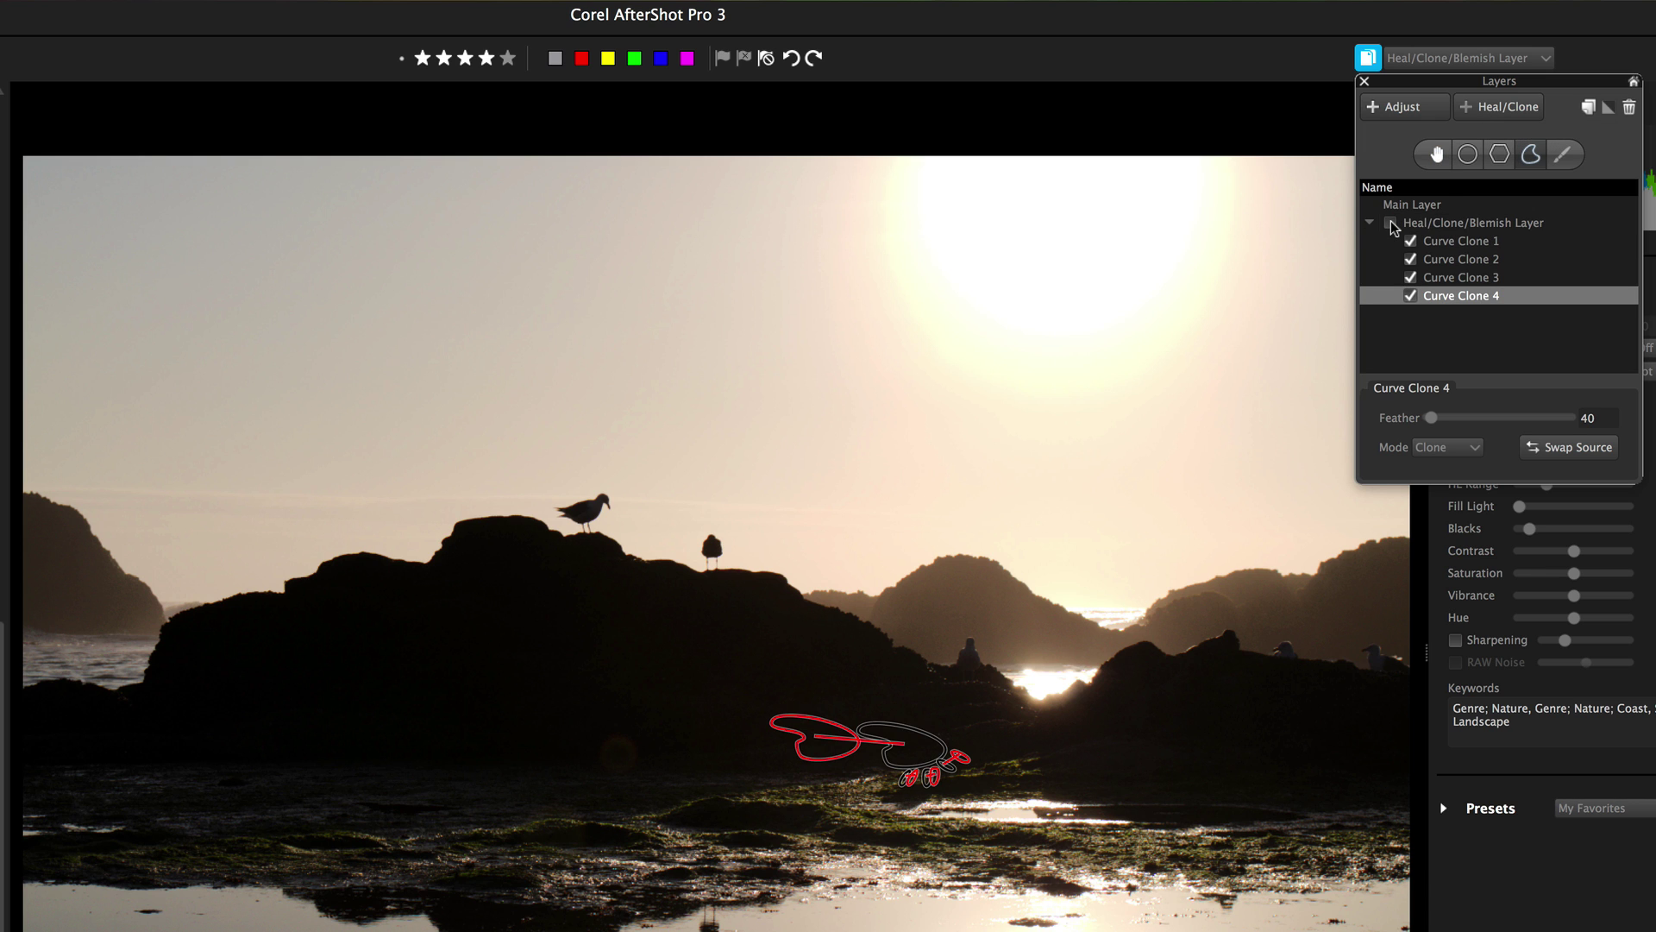
{"action": "left_click", "coordinate": [1390, 223]}
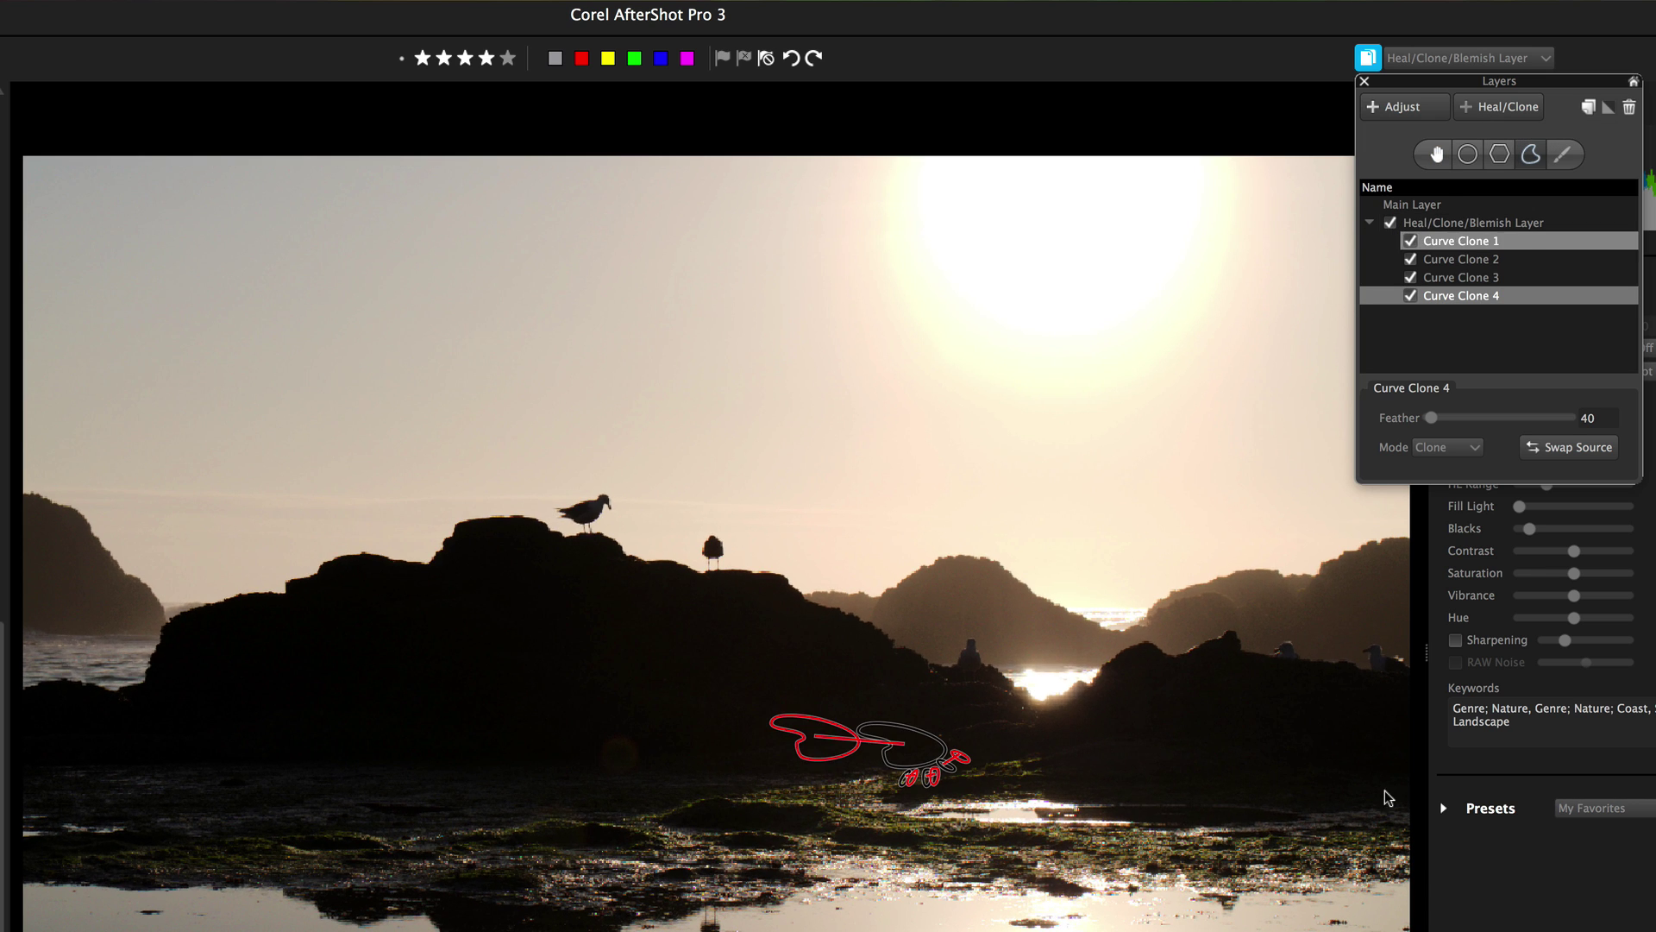
{"action": "key", "text": "Down"}
{"action": "key", "text": "Down"}
{"action": "key", "text": "z"}
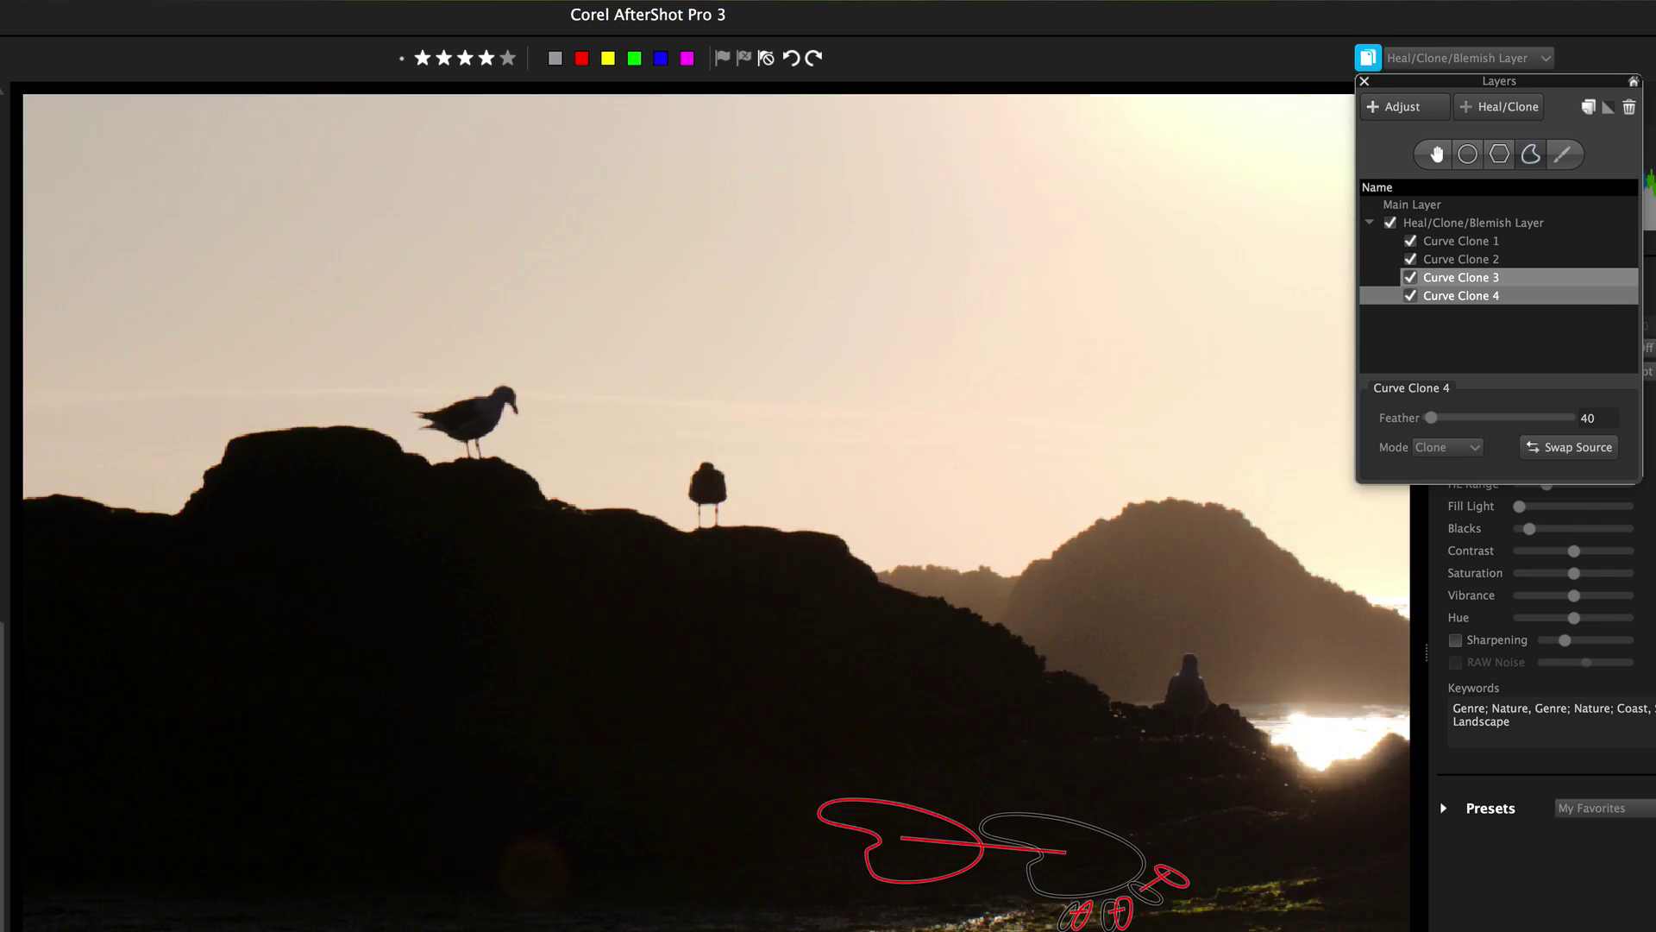
{"action": "left_click", "coordinate": [1437, 293]}
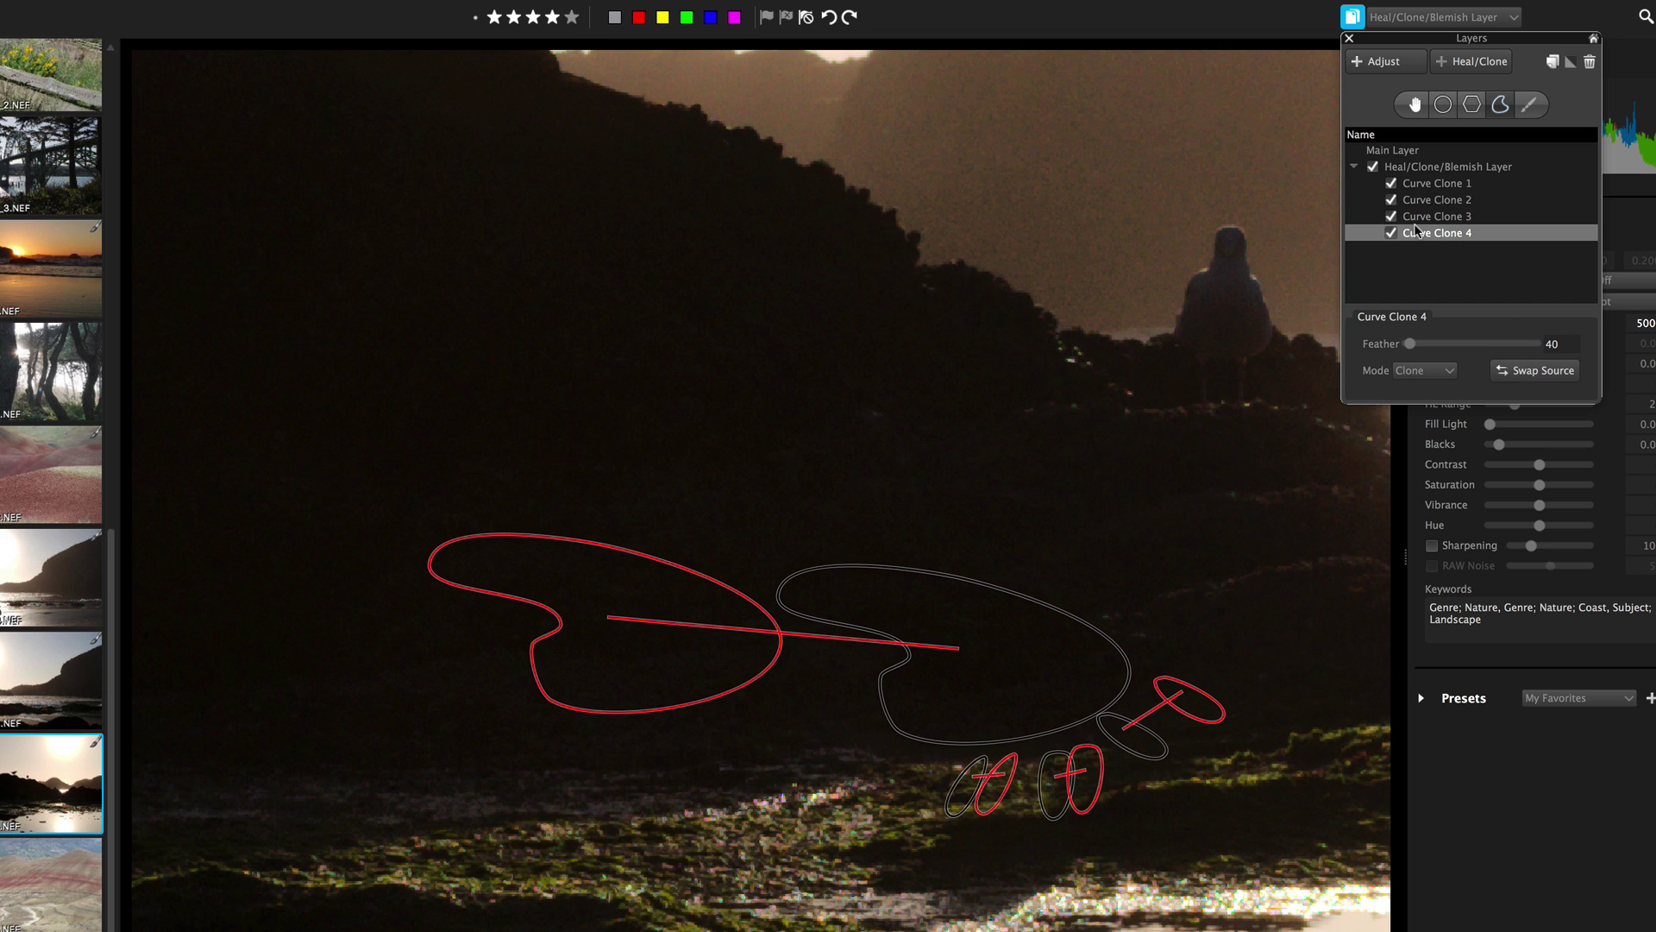
{"action": "left_click", "coordinate": [1374, 167]}
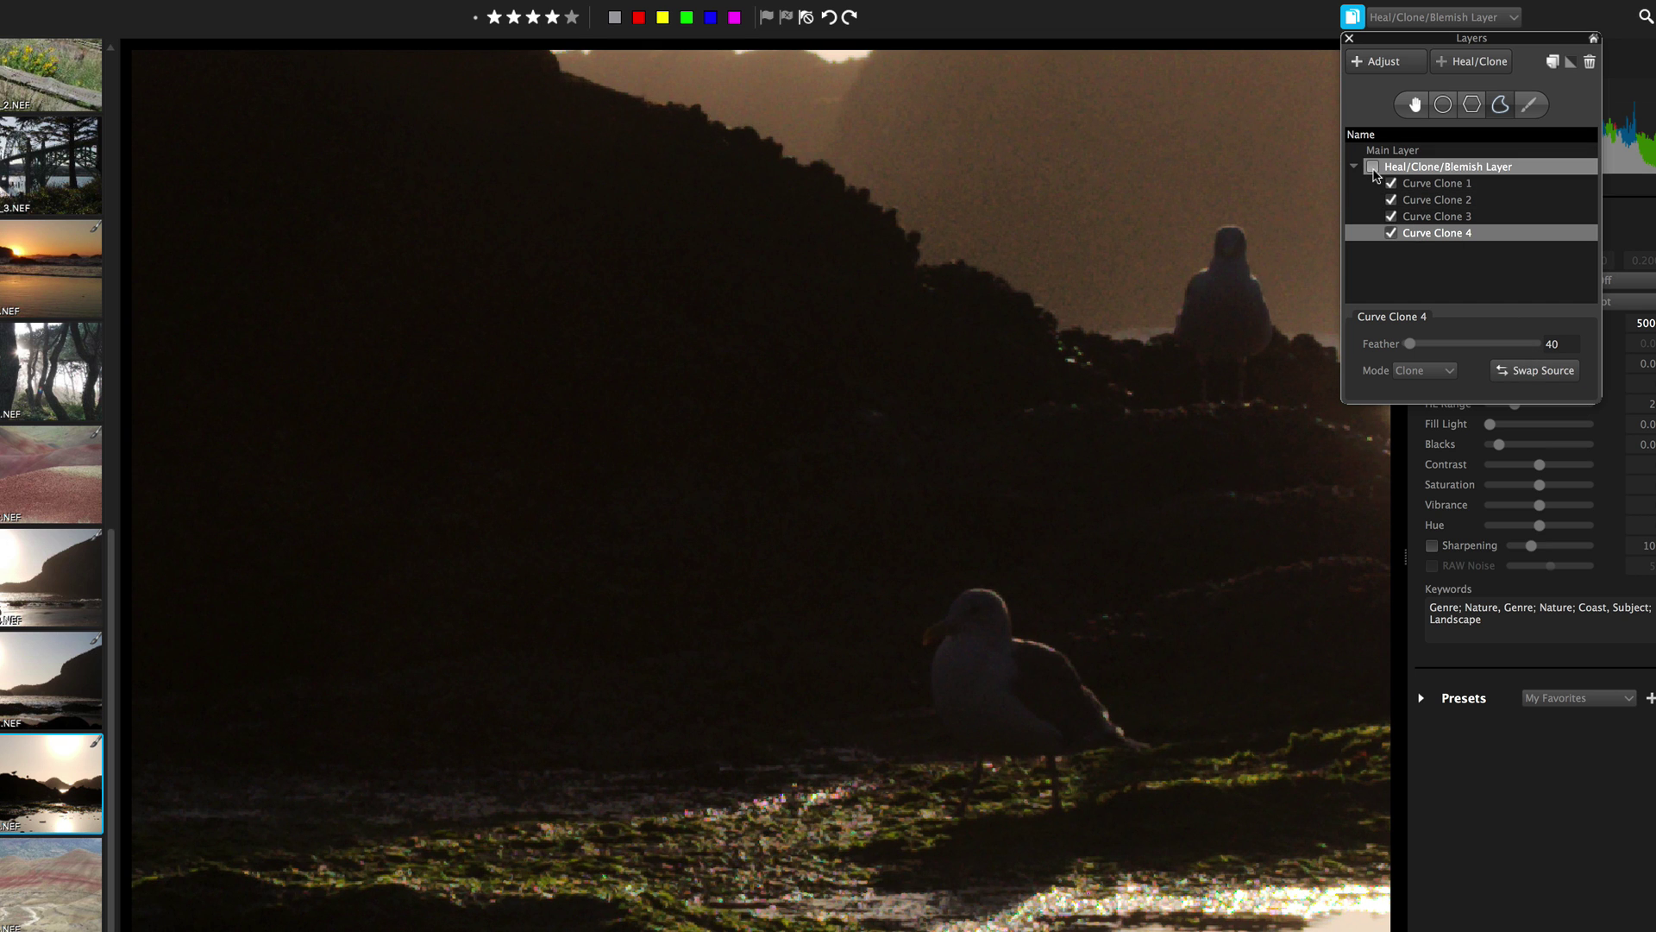
{"action": "left_click", "coordinate": [1374, 167]}
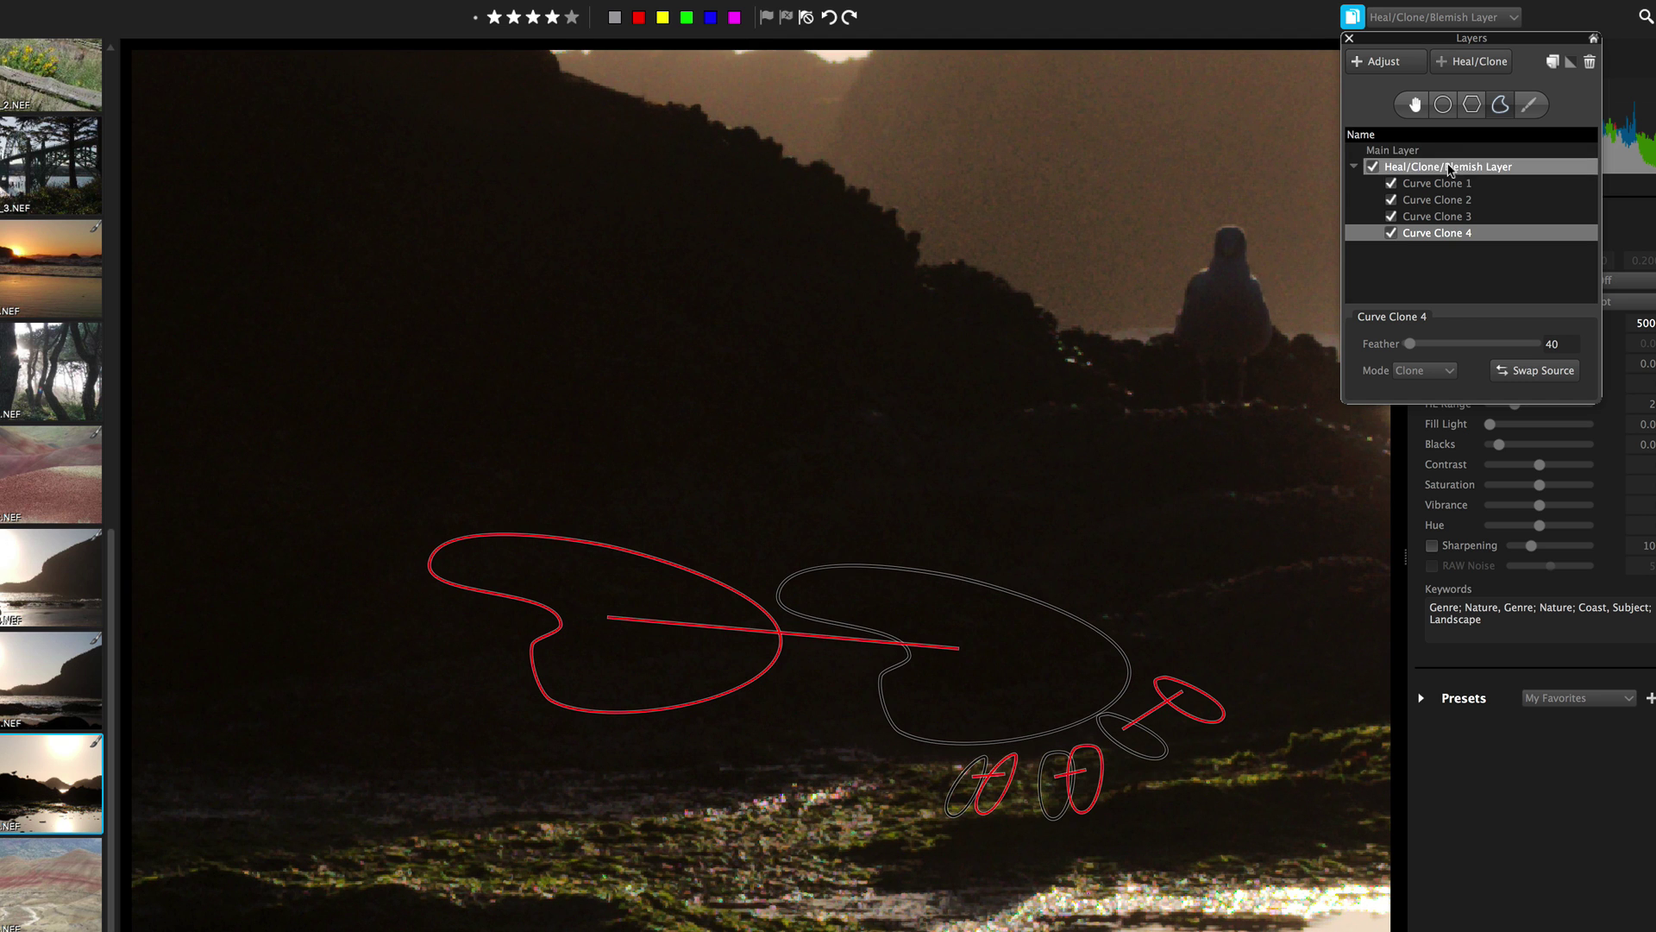
{"action": "left_click", "coordinate": [1391, 233]}
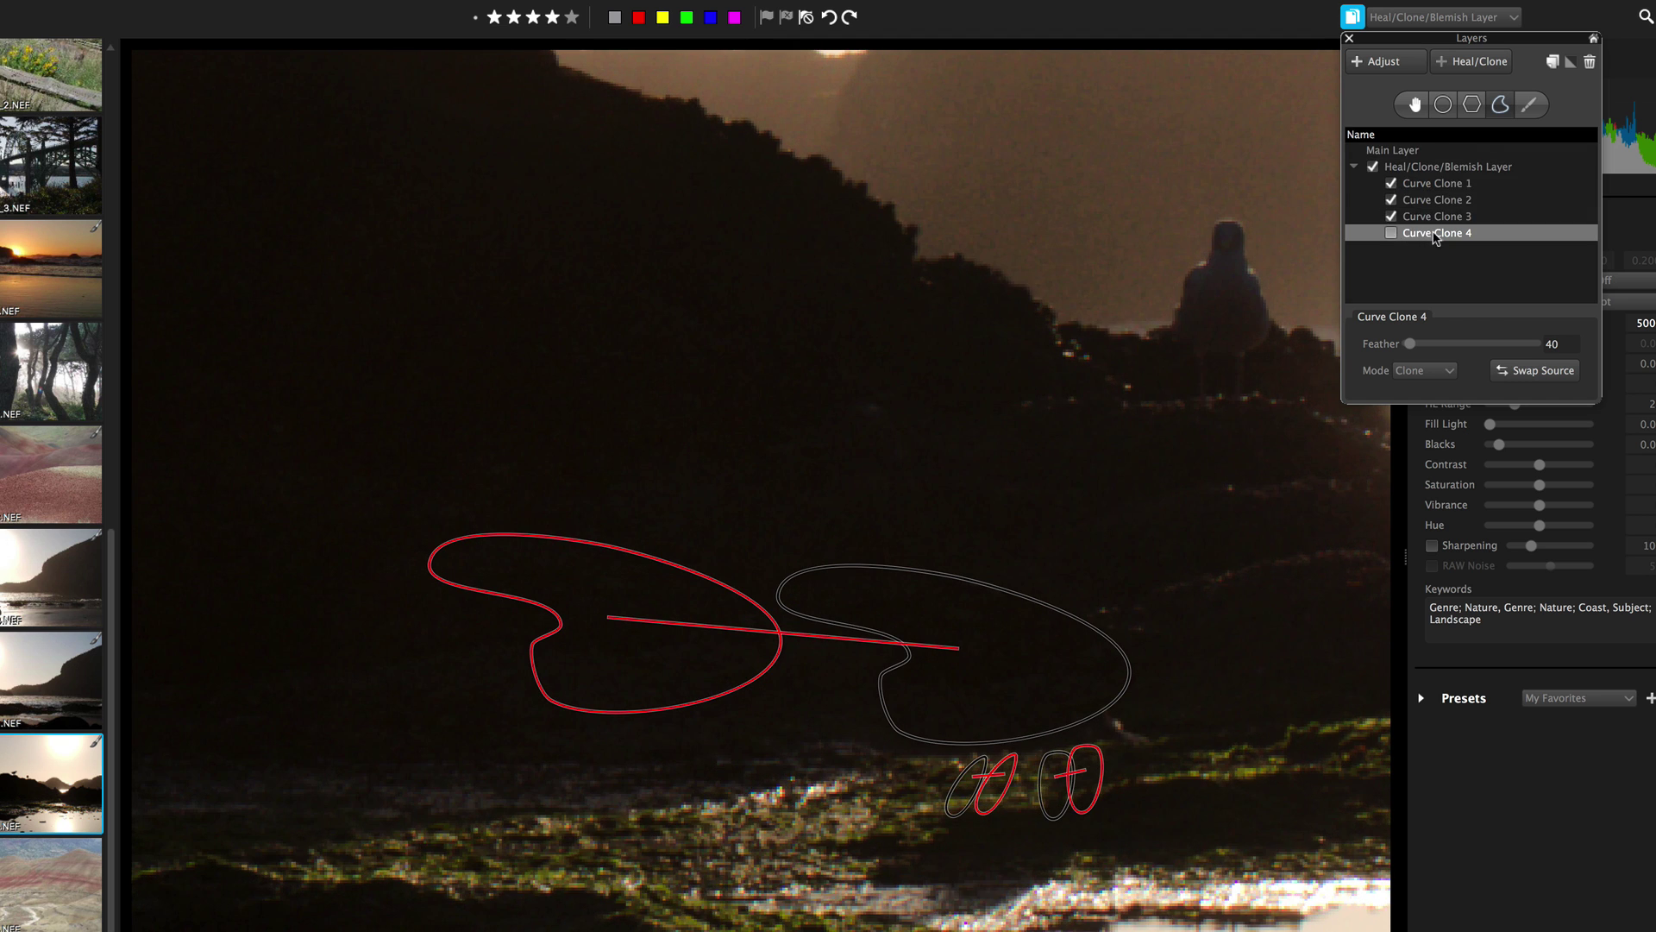
{"action": "left_click", "coordinate": [1392, 233]}
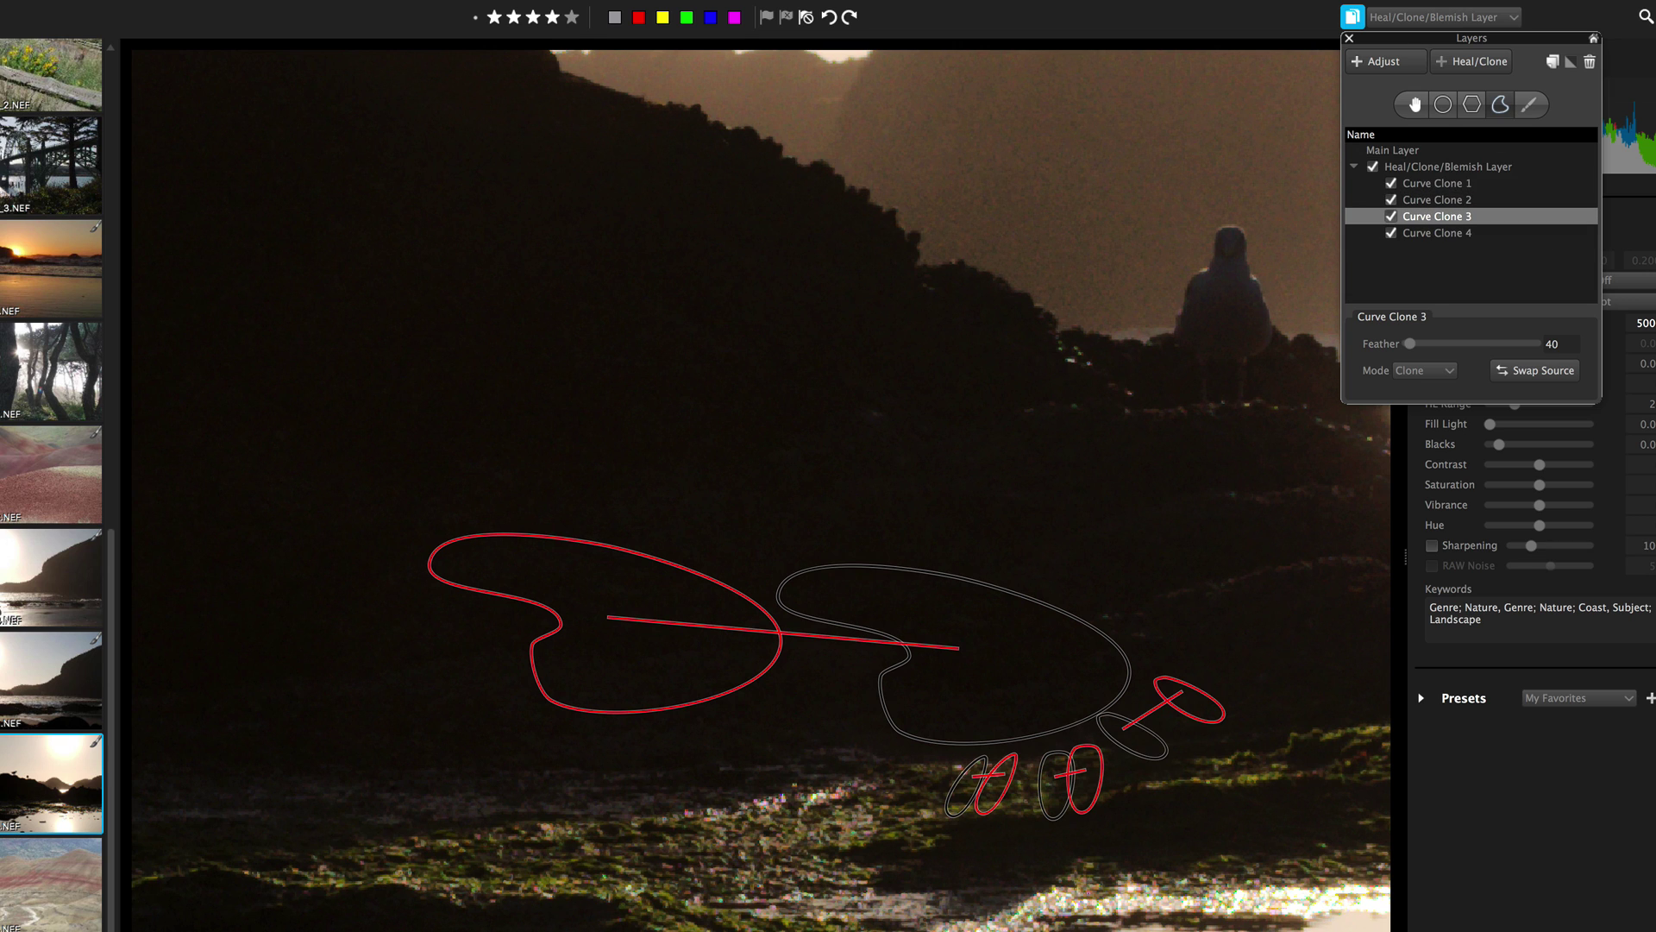
{"action": "key", "text": "c"}
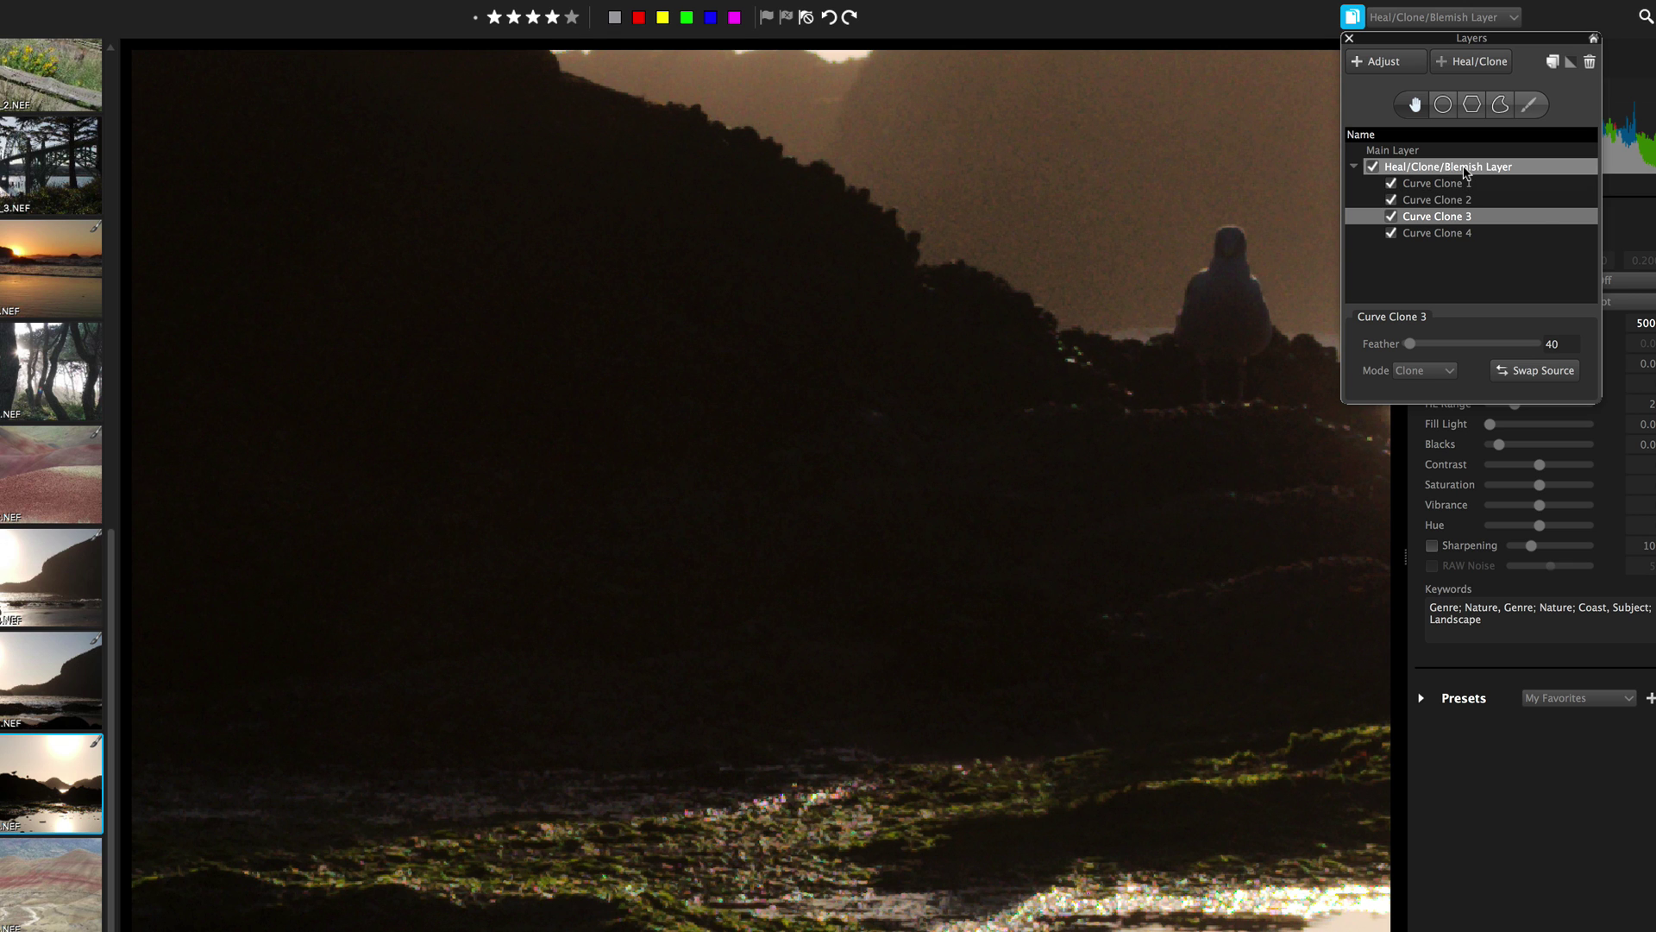
{"action": "left_click", "coordinate": [1399, 152]}
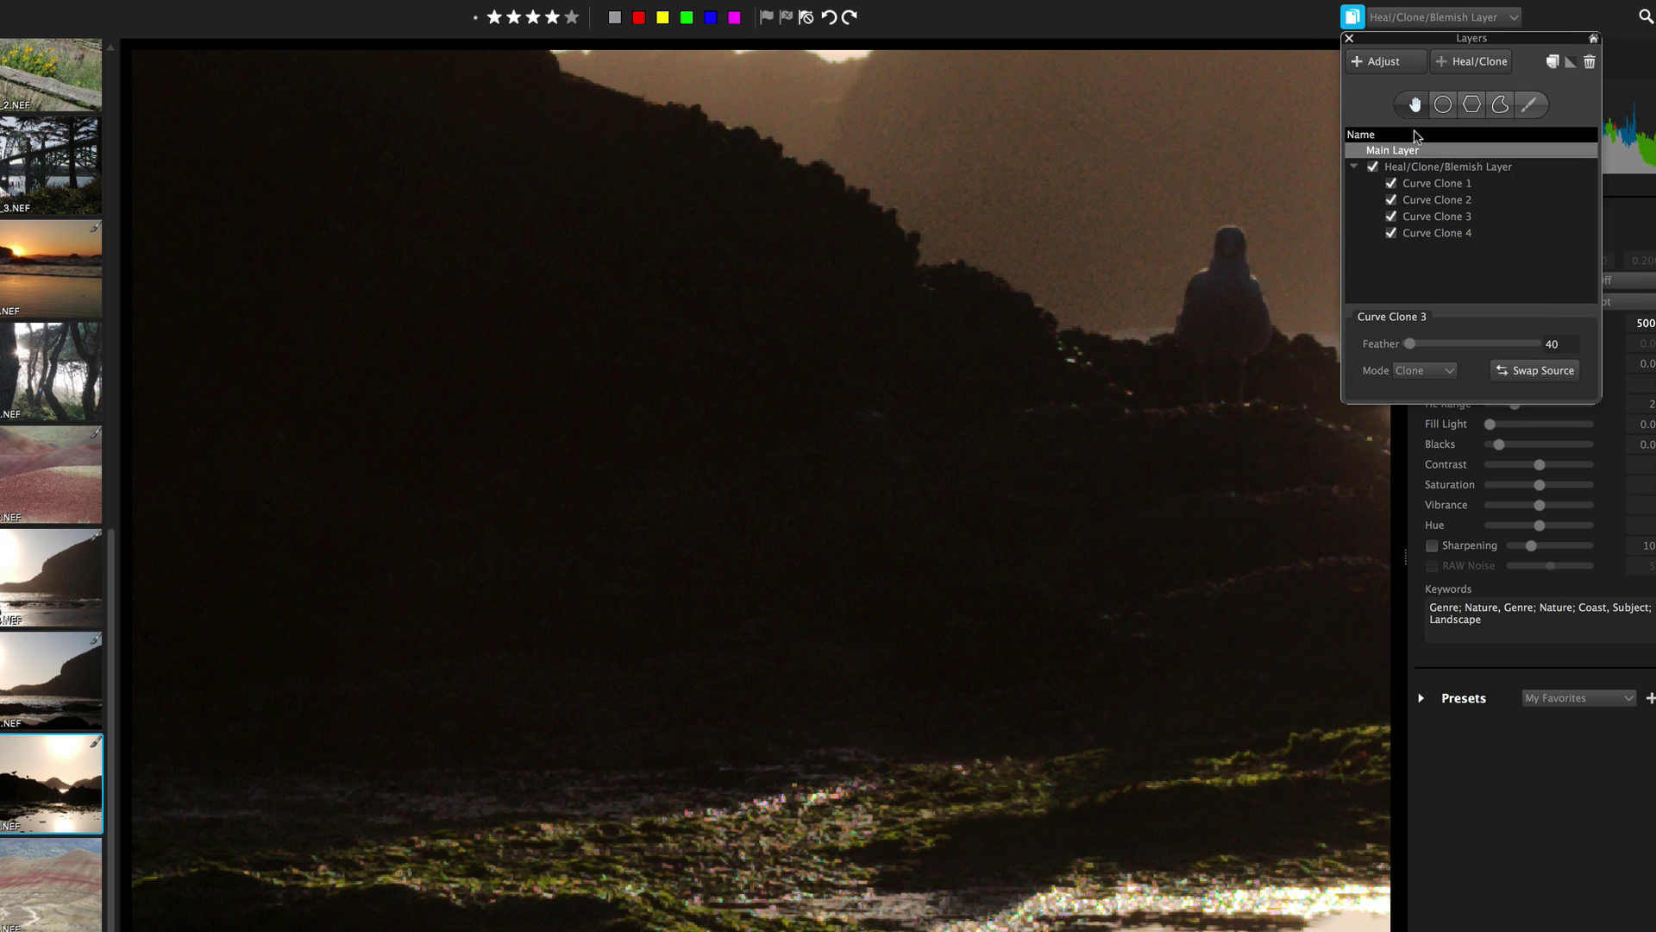
Add Adjust Layer 2 with a size-136 brush stroke across the middle rocks, shifting their hue to 180.
{"action": "left_click", "coordinate": [1366, 61]}
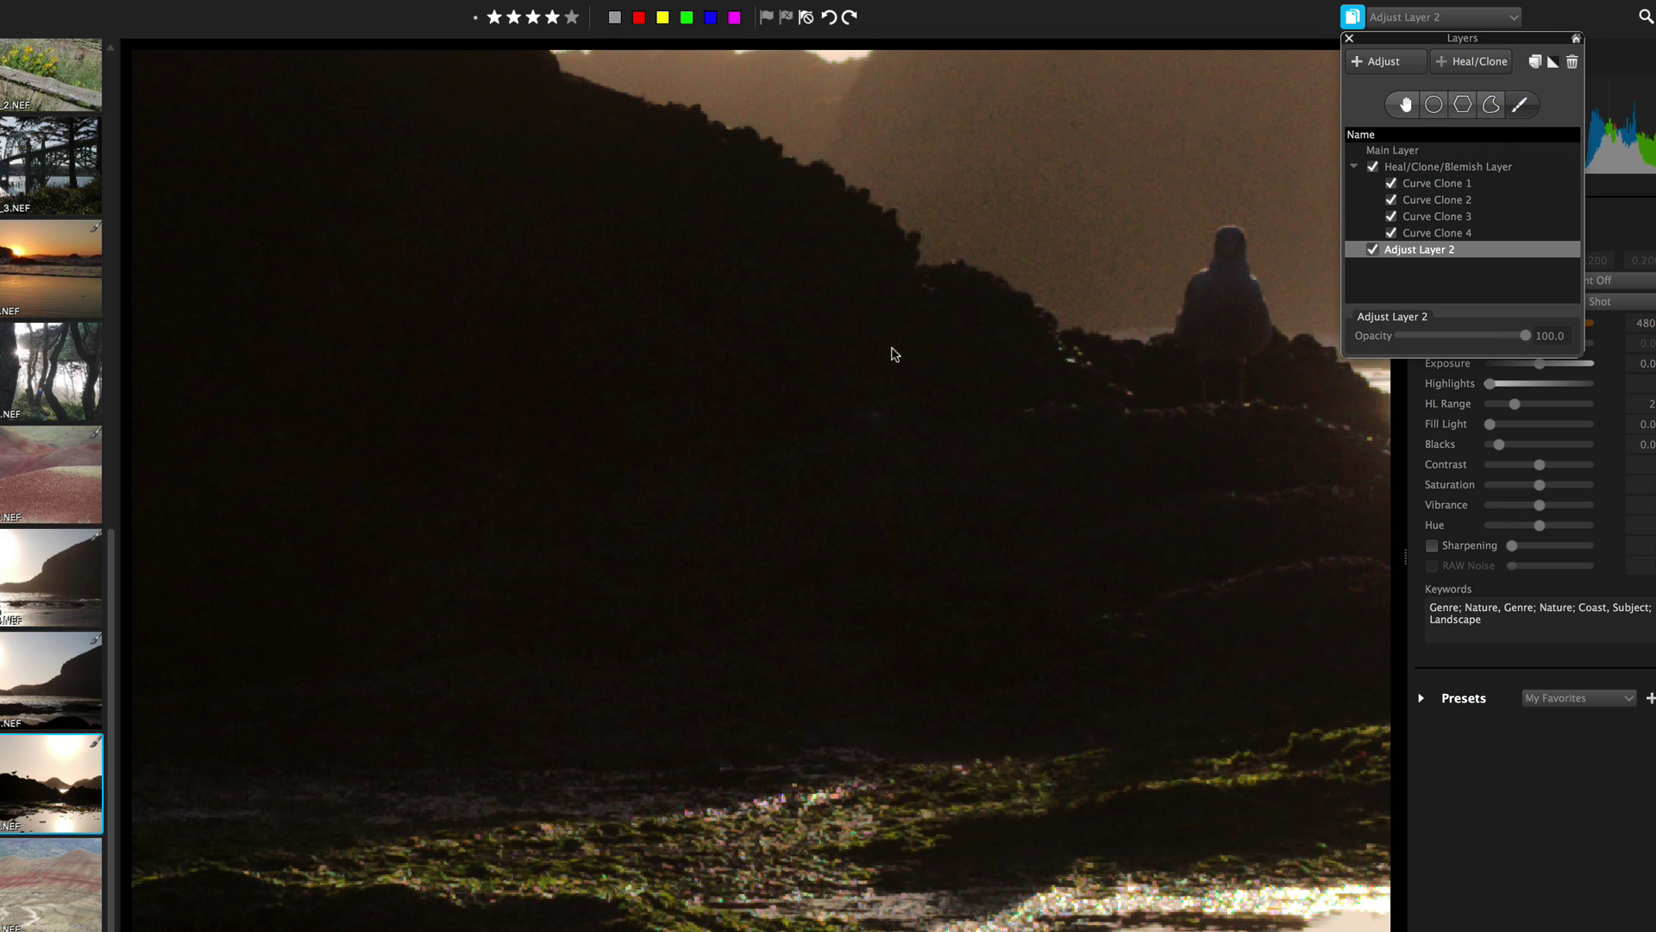
{"action": "key", "text": "b"}
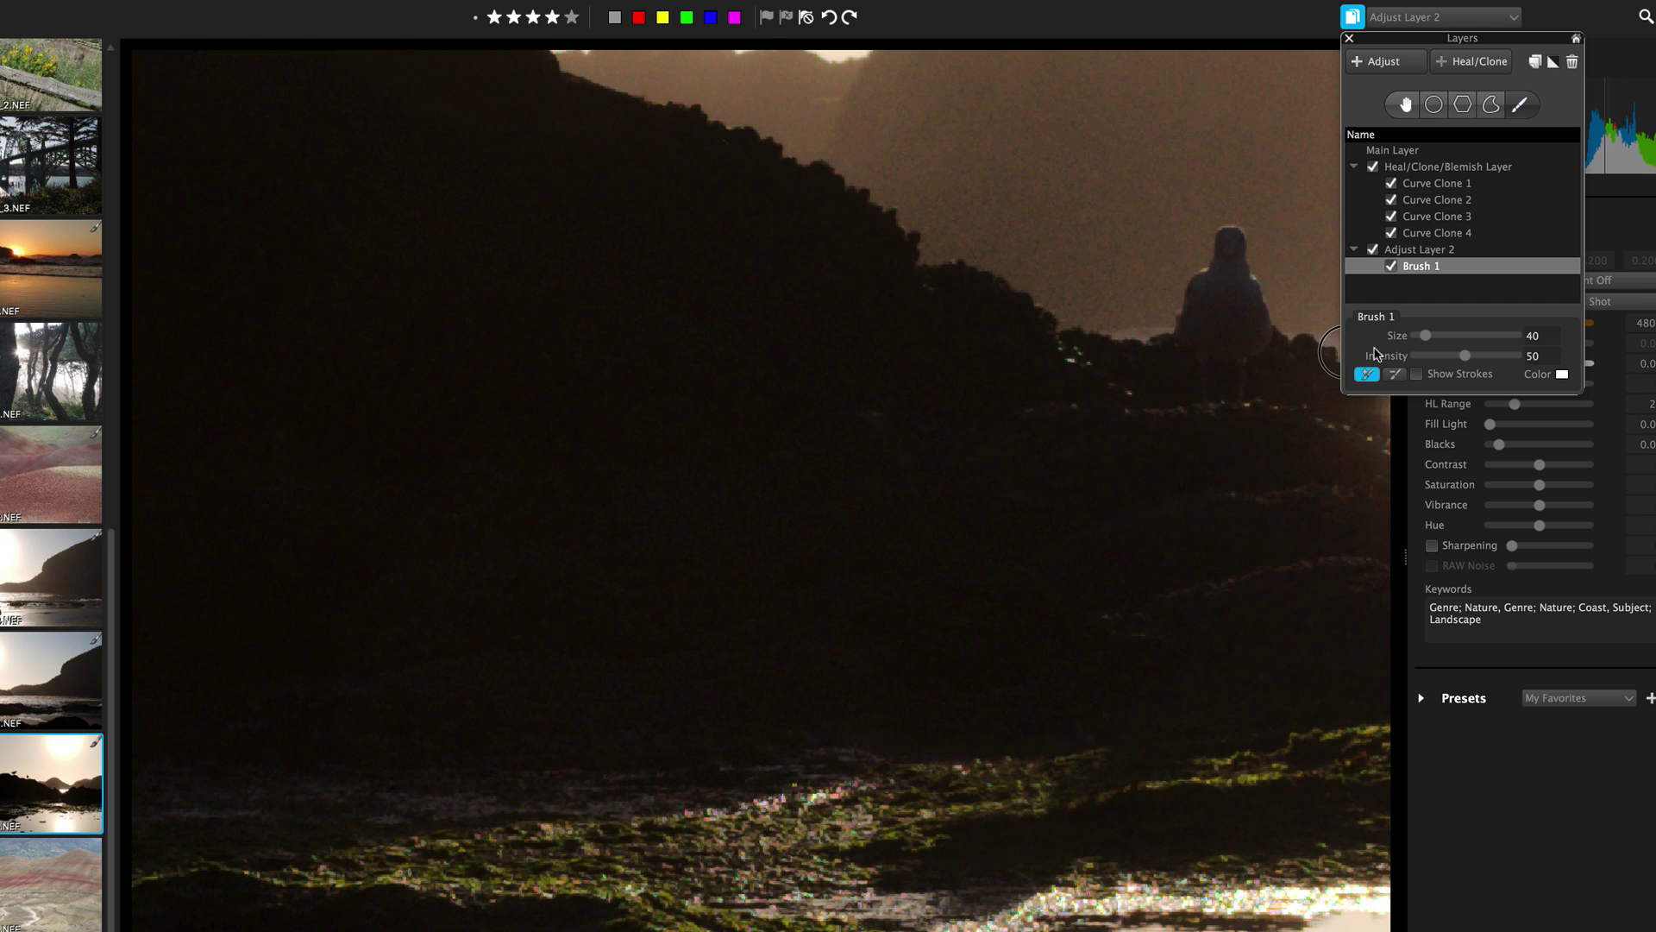
{"action": "left_click_drag", "start_coordinate": [1426, 336], "coordinate": [1451, 336]}
{"action": "left_click", "coordinate": [1417, 373]}
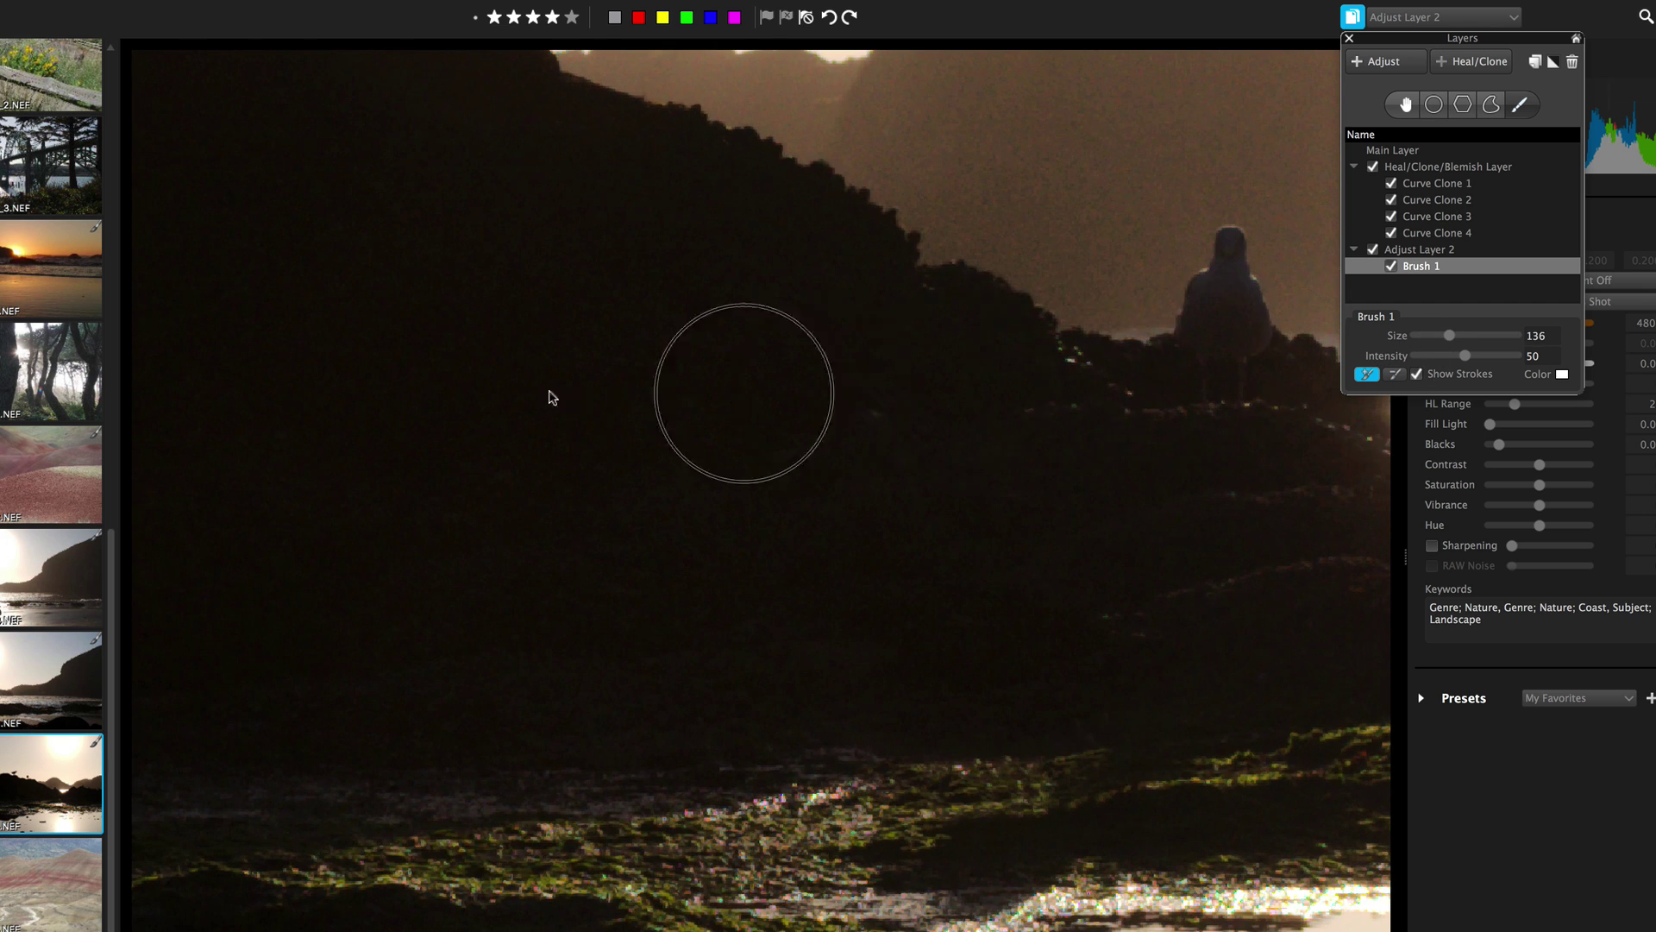
{"action": "mouse_move", "coordinate": [904, 390]}
{"action": "left_mouse_down"}
{"action": "mouse_move", "coordinate": [466, 397]}
{"action": "mouse_move", "coordinate": [678, 442]}
{"action": "mouse_move", "coordinate": [1062, 445]}
{"action": "mouse_move", "coordinate": [689, 458]}
{"action": "mouse_move", "coordinate": [460, 479]}
{"action": "mouse_move", "coordinate": [397, 502]}
{"action": "mouse_move", "coordinate": [948, 594]}
{"action": "mouse_move", "coordinate": [1115, 587]}
{"action": "mouse_move", "coordinate": [575, 542]}
{"action": "mouse_move", "coordinate": [481, 578]}
{"action": "mouse_move", "coordinate": [685, 659]}
{"action": "mouse_move", "coordinate": [985, 493]}
{"action": "mouse_move", "coordinate": [1075, 362]}
{"action": "mouse_move", "coordinate": [1091, 252]}
{"action": "mouse_move", "coordinate": [938, 314]}
{"action": "mouse_move", "coordinate": [1108, 411]}
{"action": "mouse_move", "coordinate": [1313, 355]}
{"action": "mouse_move", "coordinate": [1190, 276]}
{"action": "mouse_move", "coordinate": [990, 304]}
{"action": "mouse_move", "coordinate": [847, 353]}
{"action": "mouse_move", "coordinate": [859, 425]}
{"action": "mouse_move", "coordinate": [988, 331]}
{"action": "mouse_move", "coordinate": [947, 236]}
{"action": "mouse_move", "coordinate": [877, 203]}
{"action": "mouse_move", "coordinate": [802, 265]}
{"action": "mouse_move", "coordinate": [843, 370]}
{"action": "left_mouse_up"}
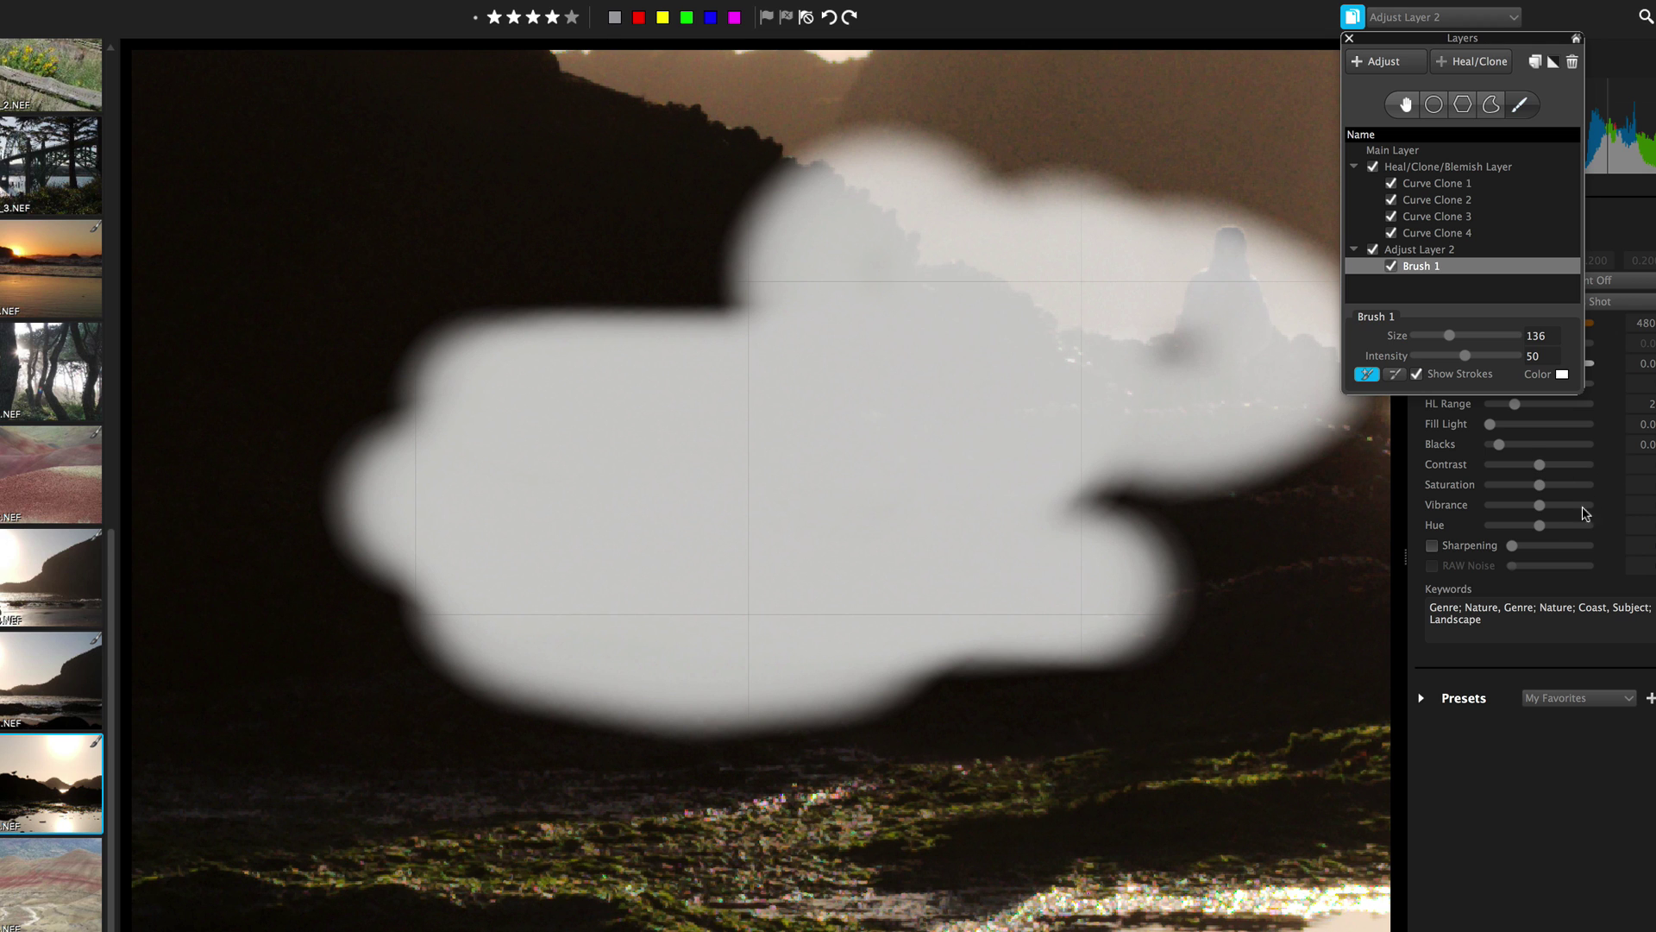
{"action": "left_click_drag", "start_coordinate": [1541, 530], "coordinate": [1598, 530]}
{"action": "key", "text": "Escape"}
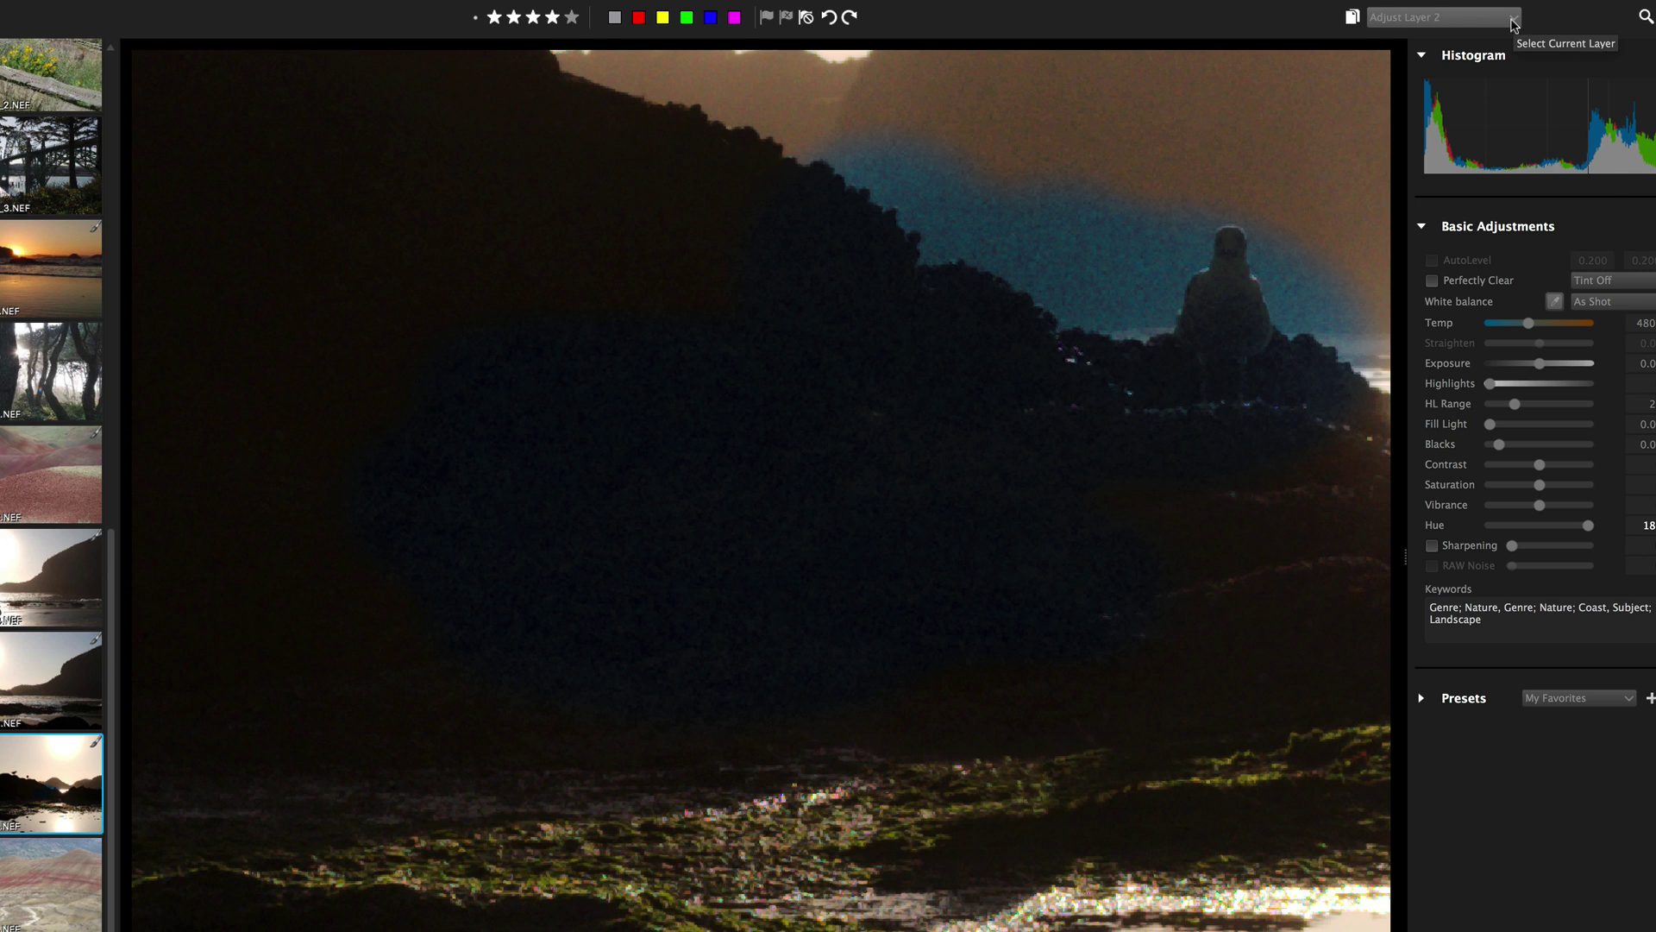
Add a feathered circle region to Adjust Layer 2 in the sky between the two seagulls.
{"action": "left_click", "coordinate": [1352, 16]}
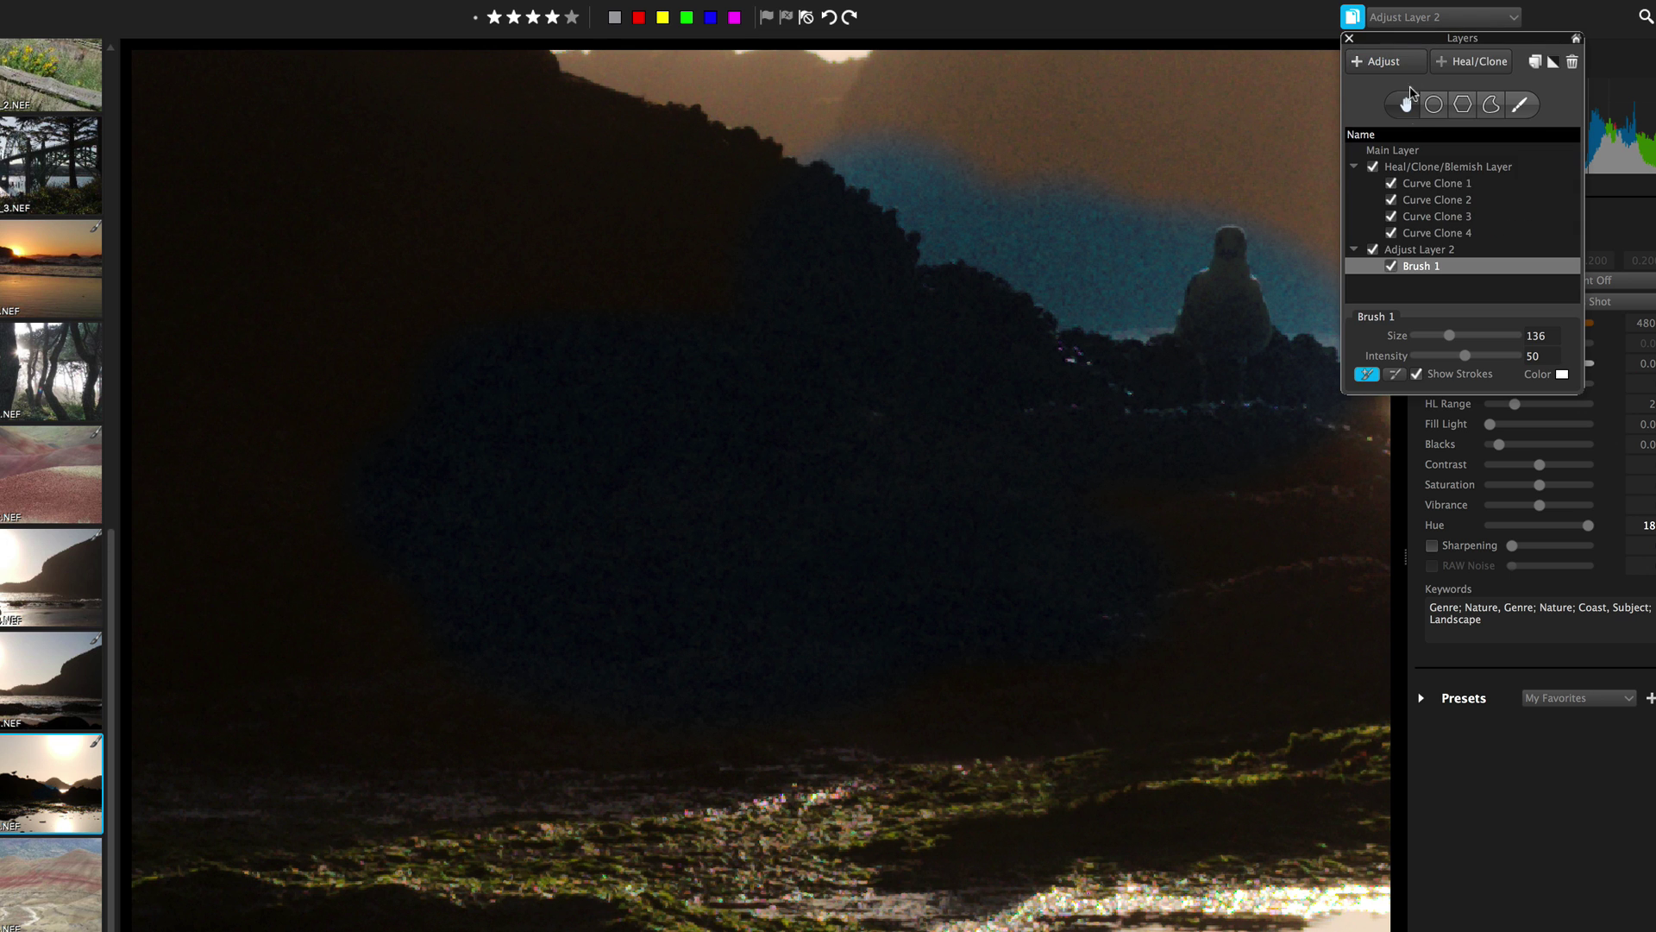
{"action": "left_click", "coordinate": [1416, 251]}
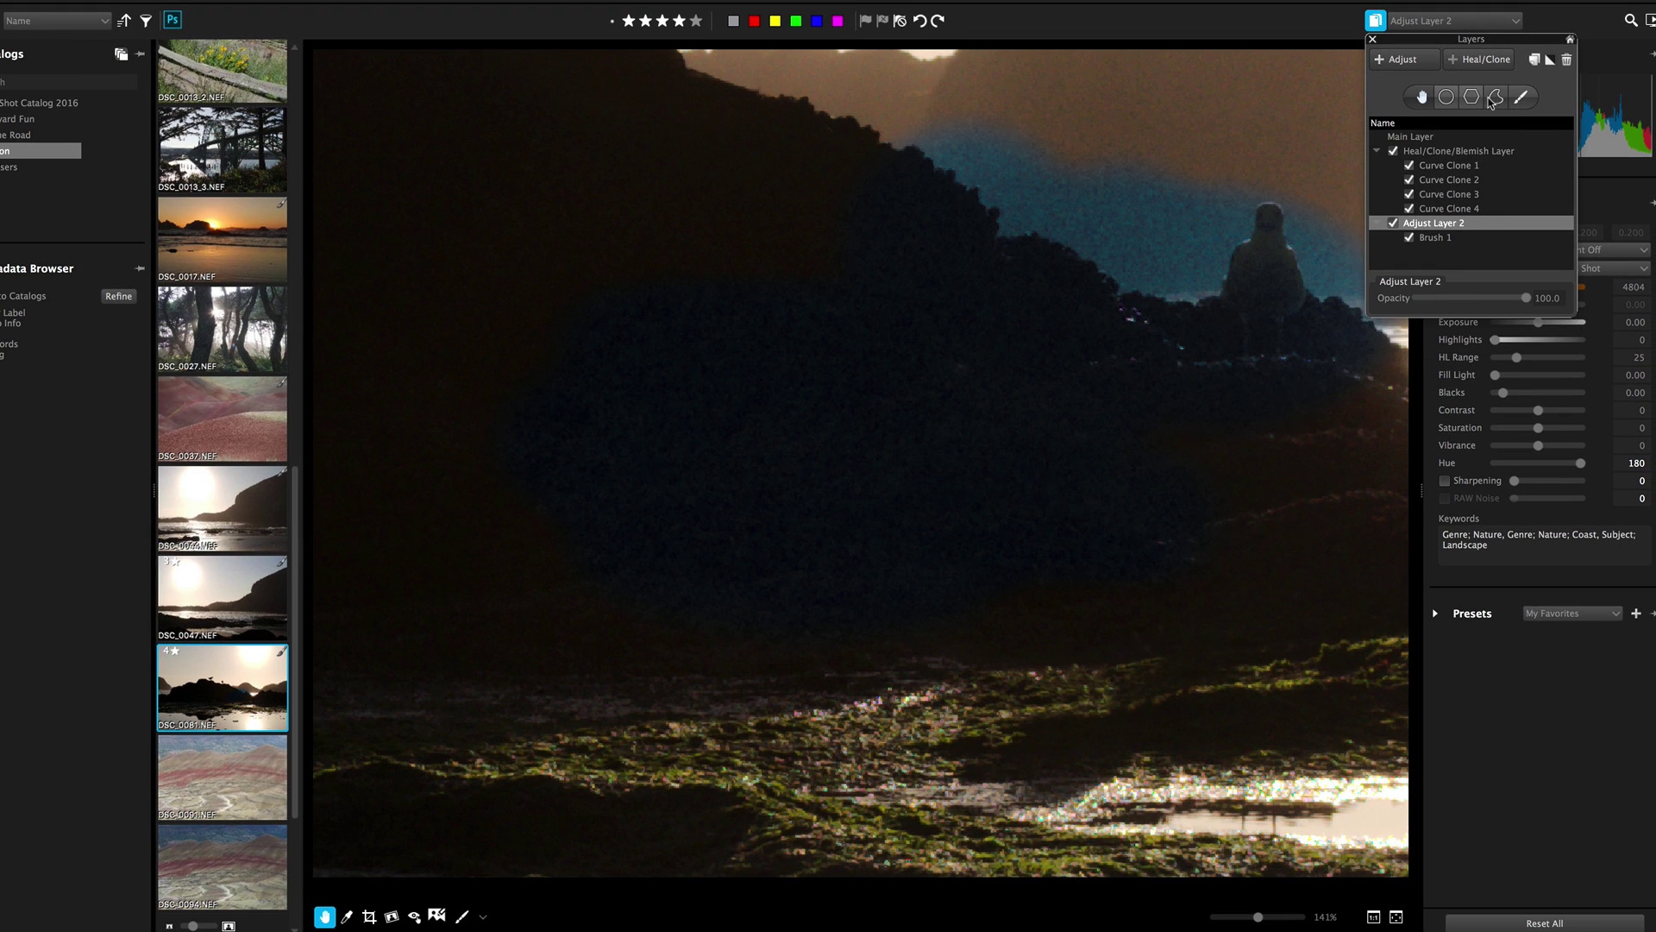
{"action": "left_click", "coordinate": [1446, 97]}
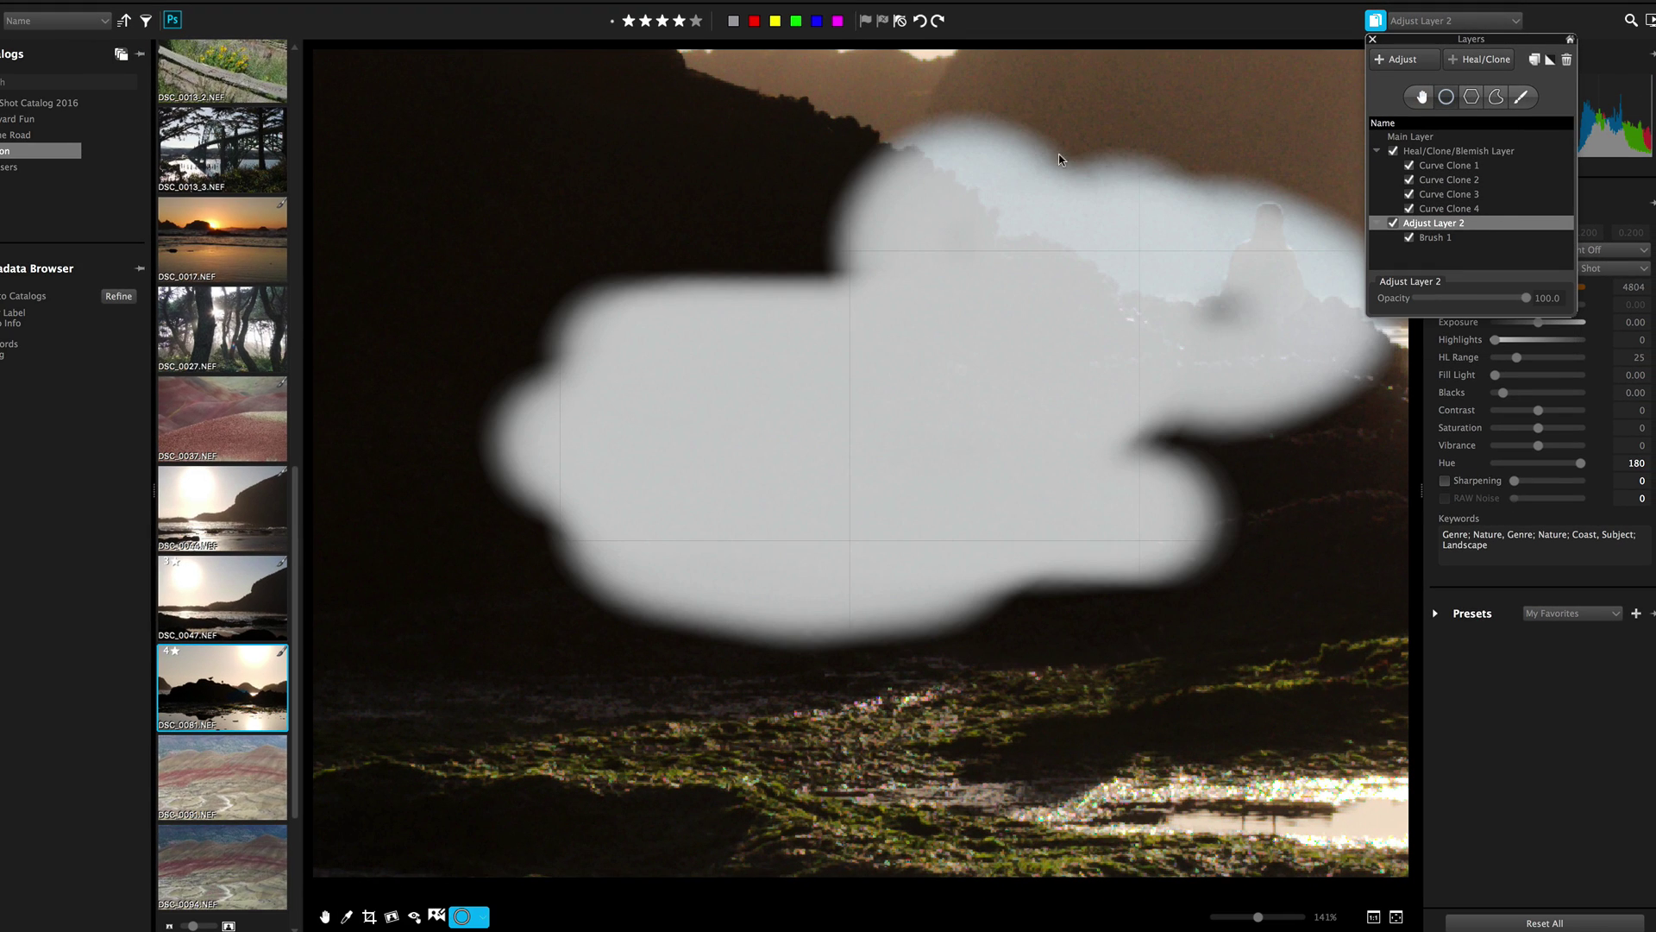
{"action": "left_click", "coordinate": [324, 916]}
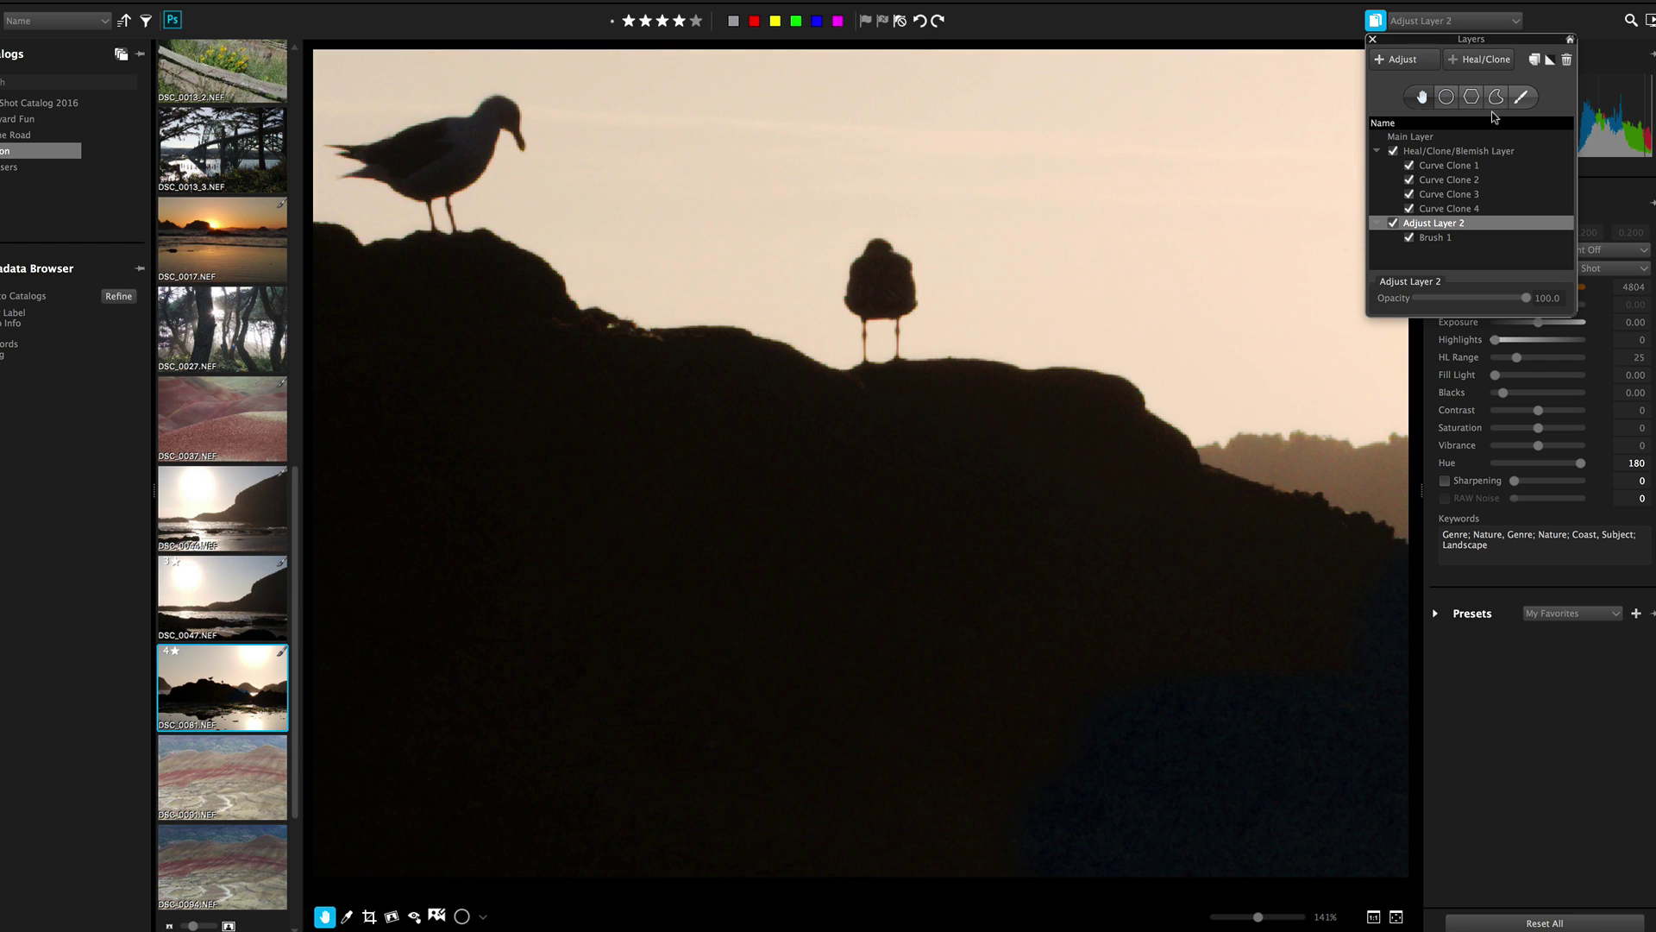
{"action": "left_click", "coordinate": [1447, 96]}
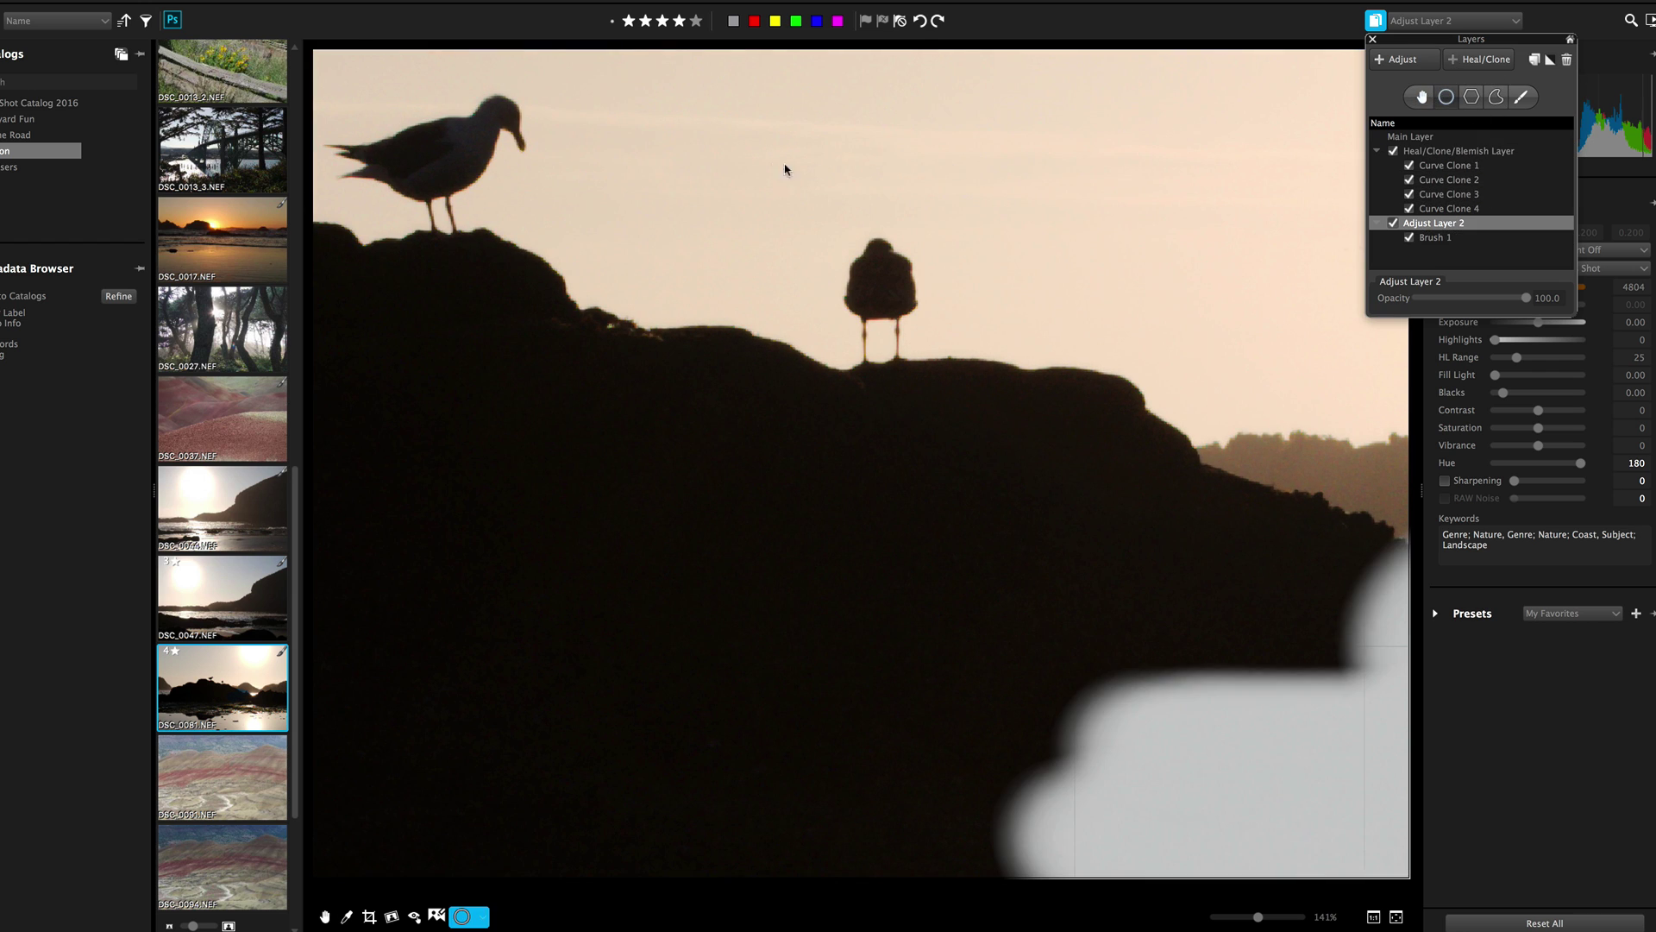
{"action": "left_click", "coordinate": [772, 168]}
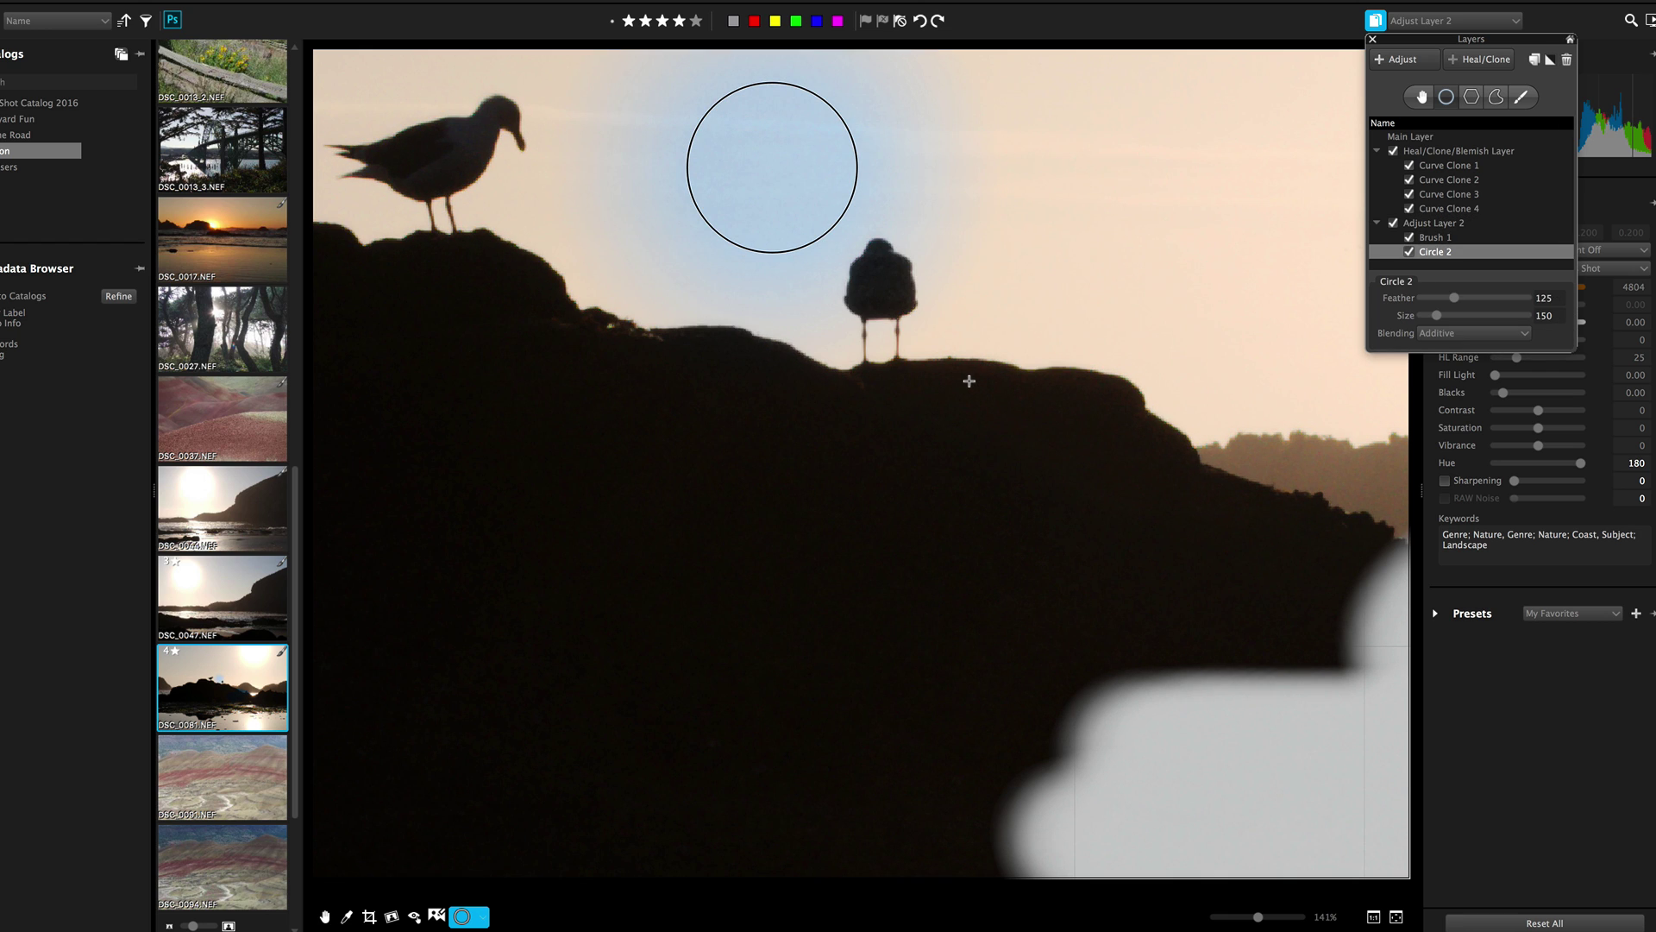
{"action": "mouse_move", "coordinate": [531, 183]}
{"action": "left_click", "coordinate": [1398, 917]}
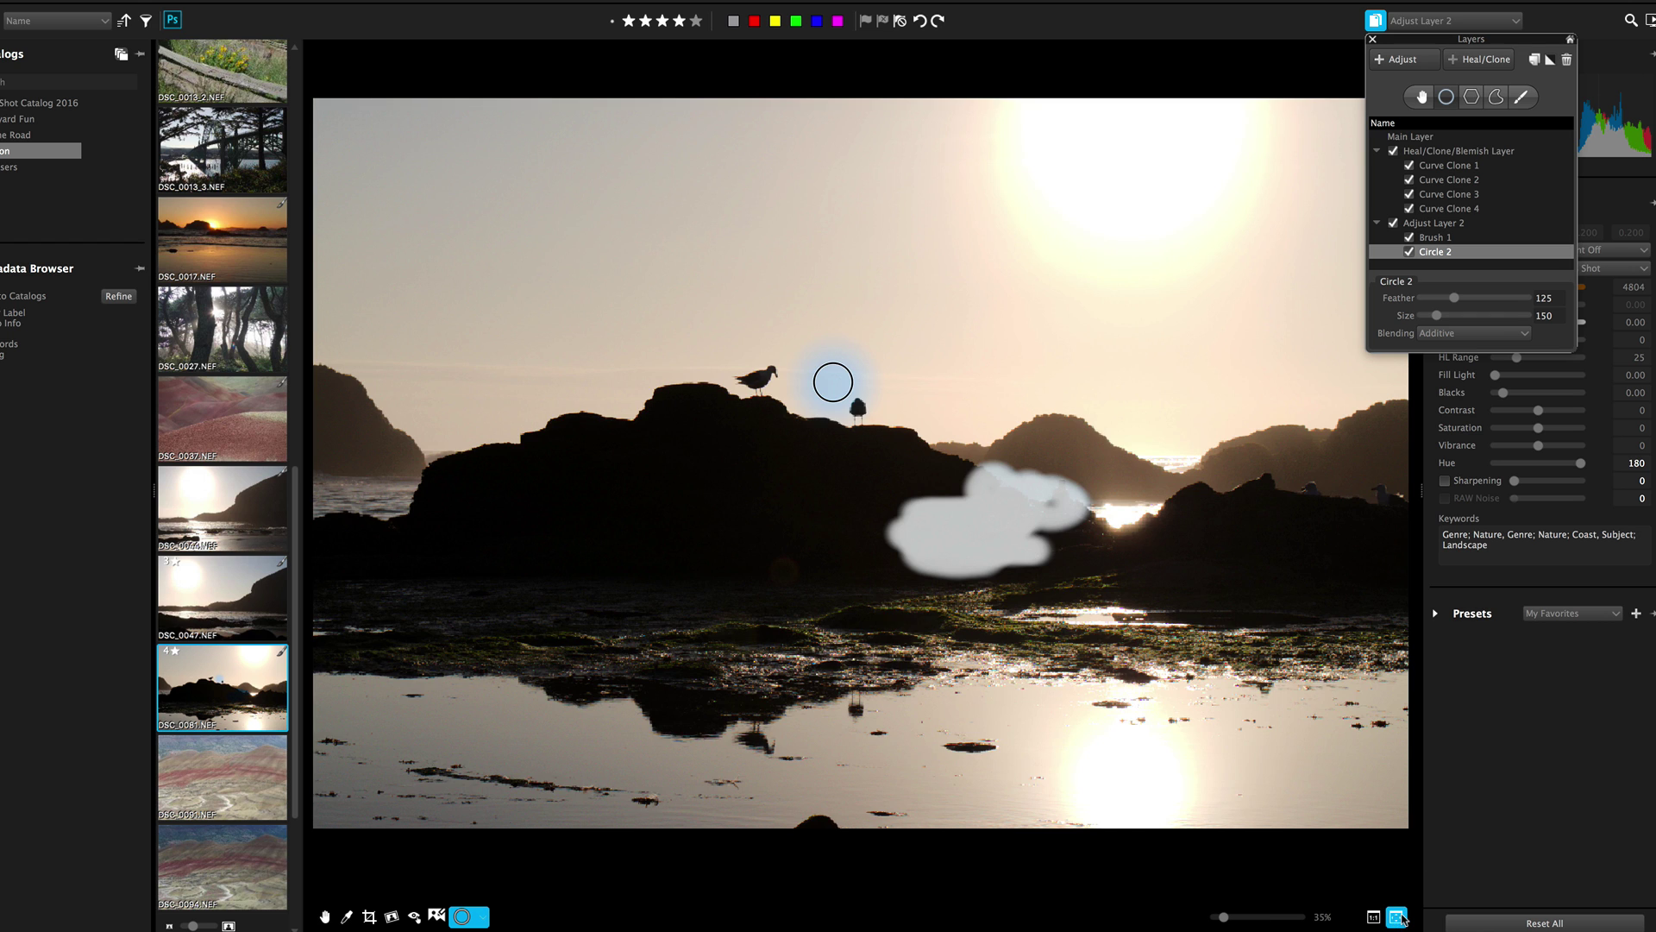
{"action": "left_click", "coordinate": [326, 918]}
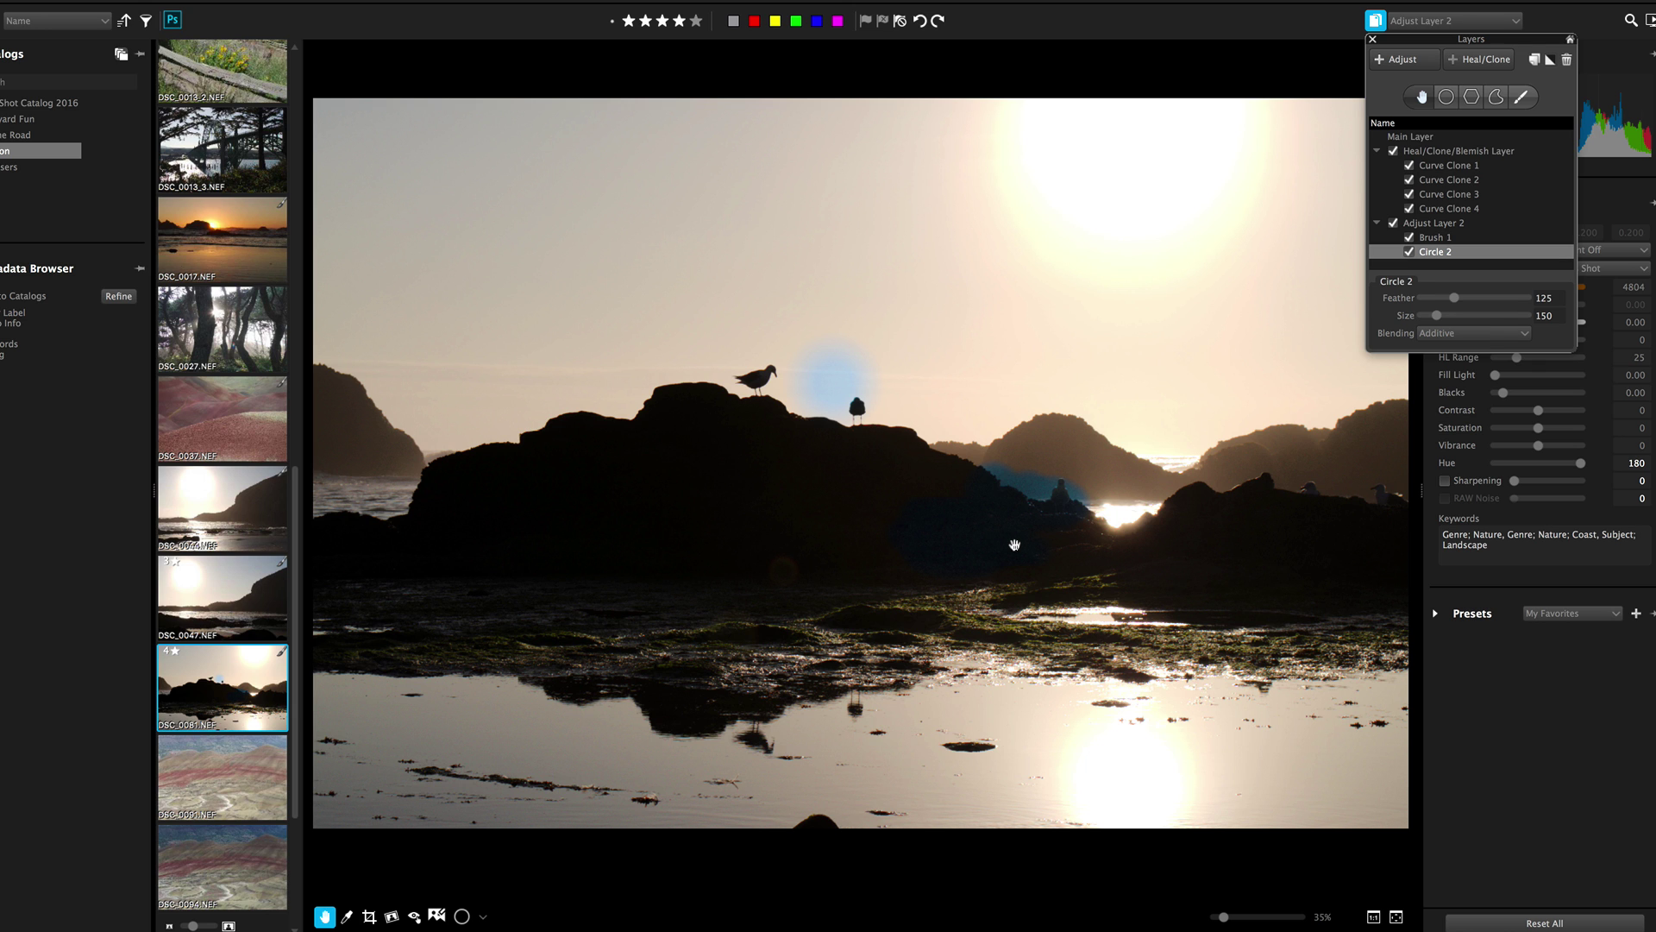
Add Adjust Layer 3 with Contrast set to -100.
{"action": "key", "text": "o"}
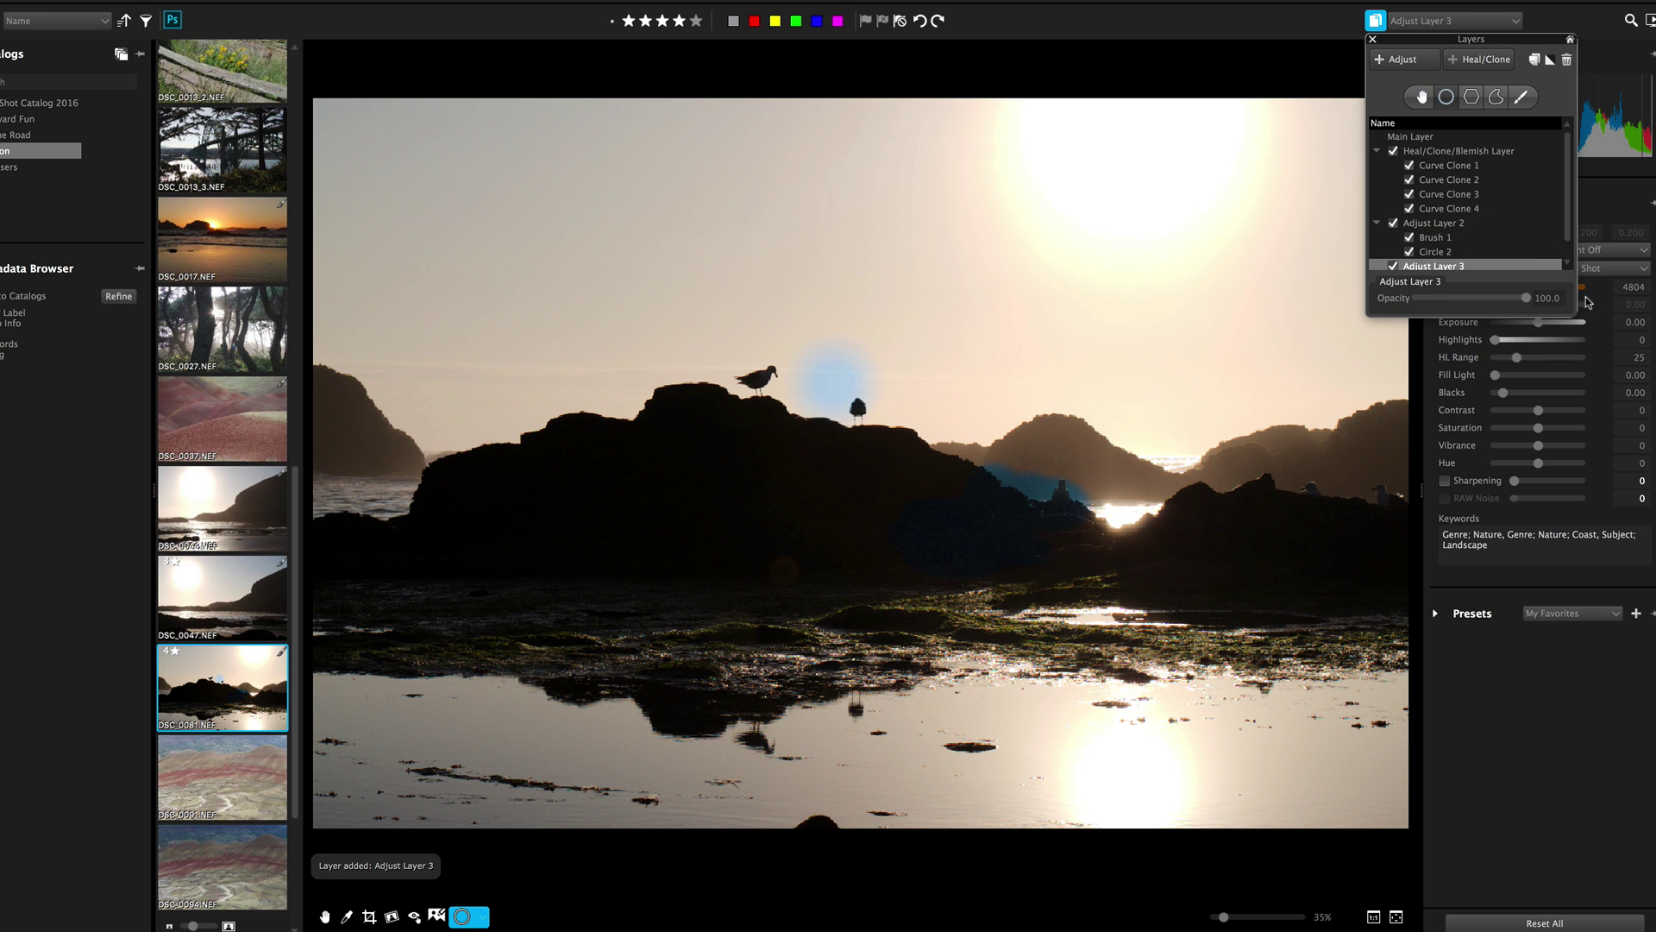
{"action": "left_click", "coordinate": [1508, 409]}
{"action": "left_click_drag", "start_coordinate": [1533, 413], "coordinate": [1498, 409]}
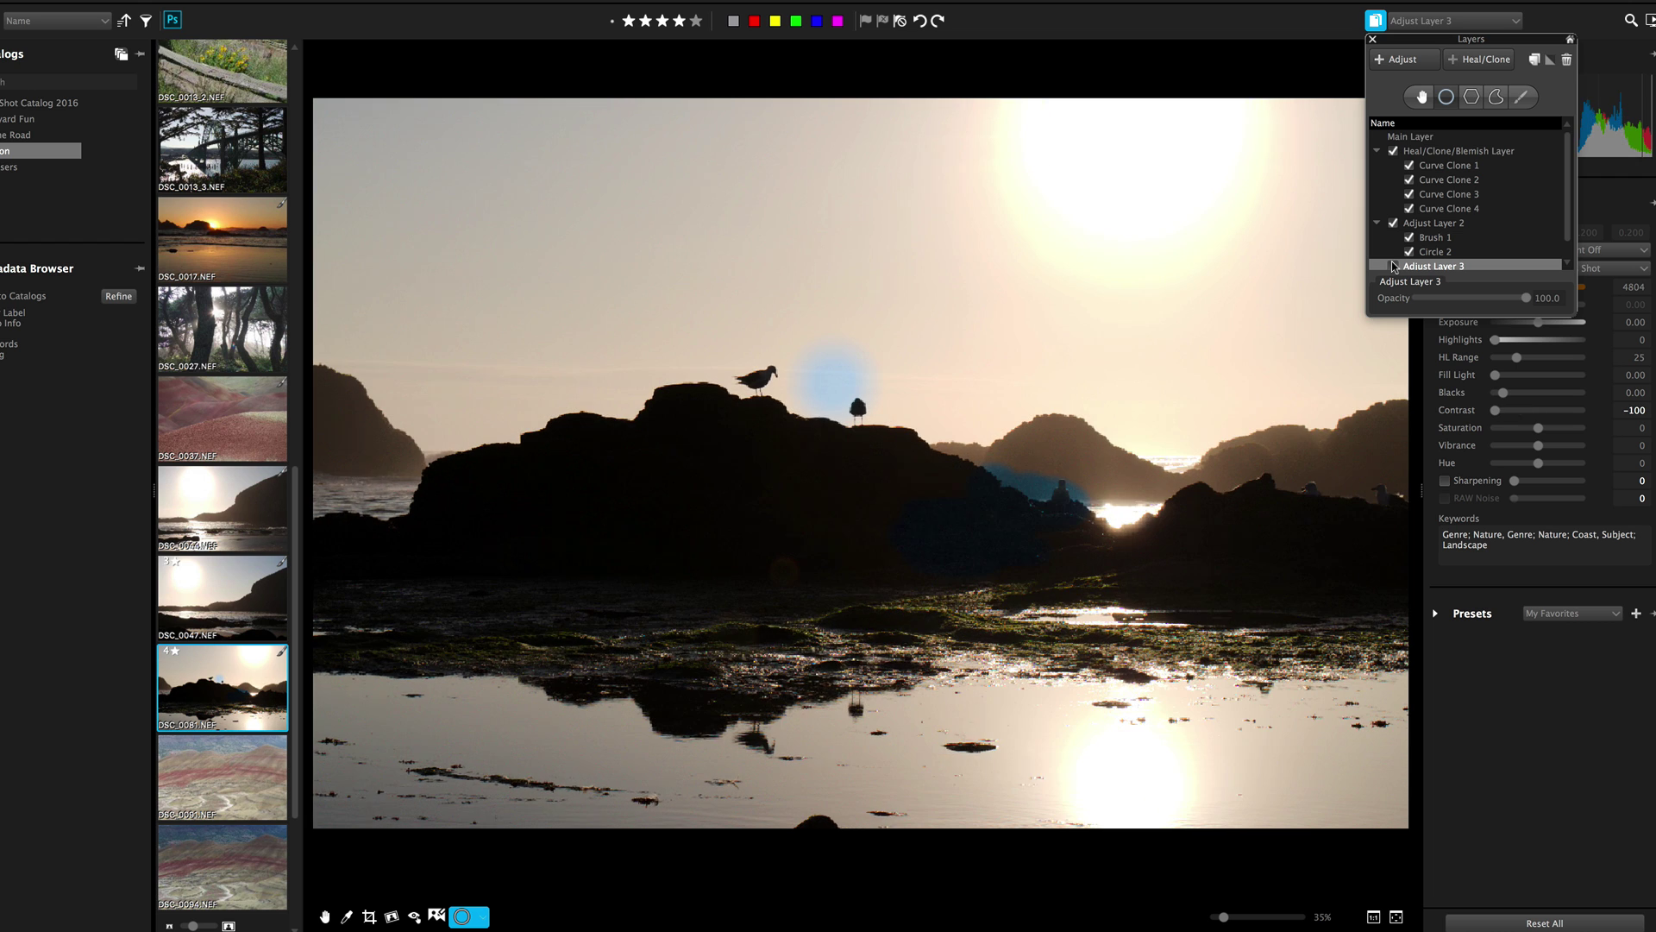
Toggle Adjust Layer 3 on and off to compare, leaving it switched off.
{"action": "left_click", "coordinate": [1395, 267]}
{"action": "left_click", "coordinate": [1394, 267]}
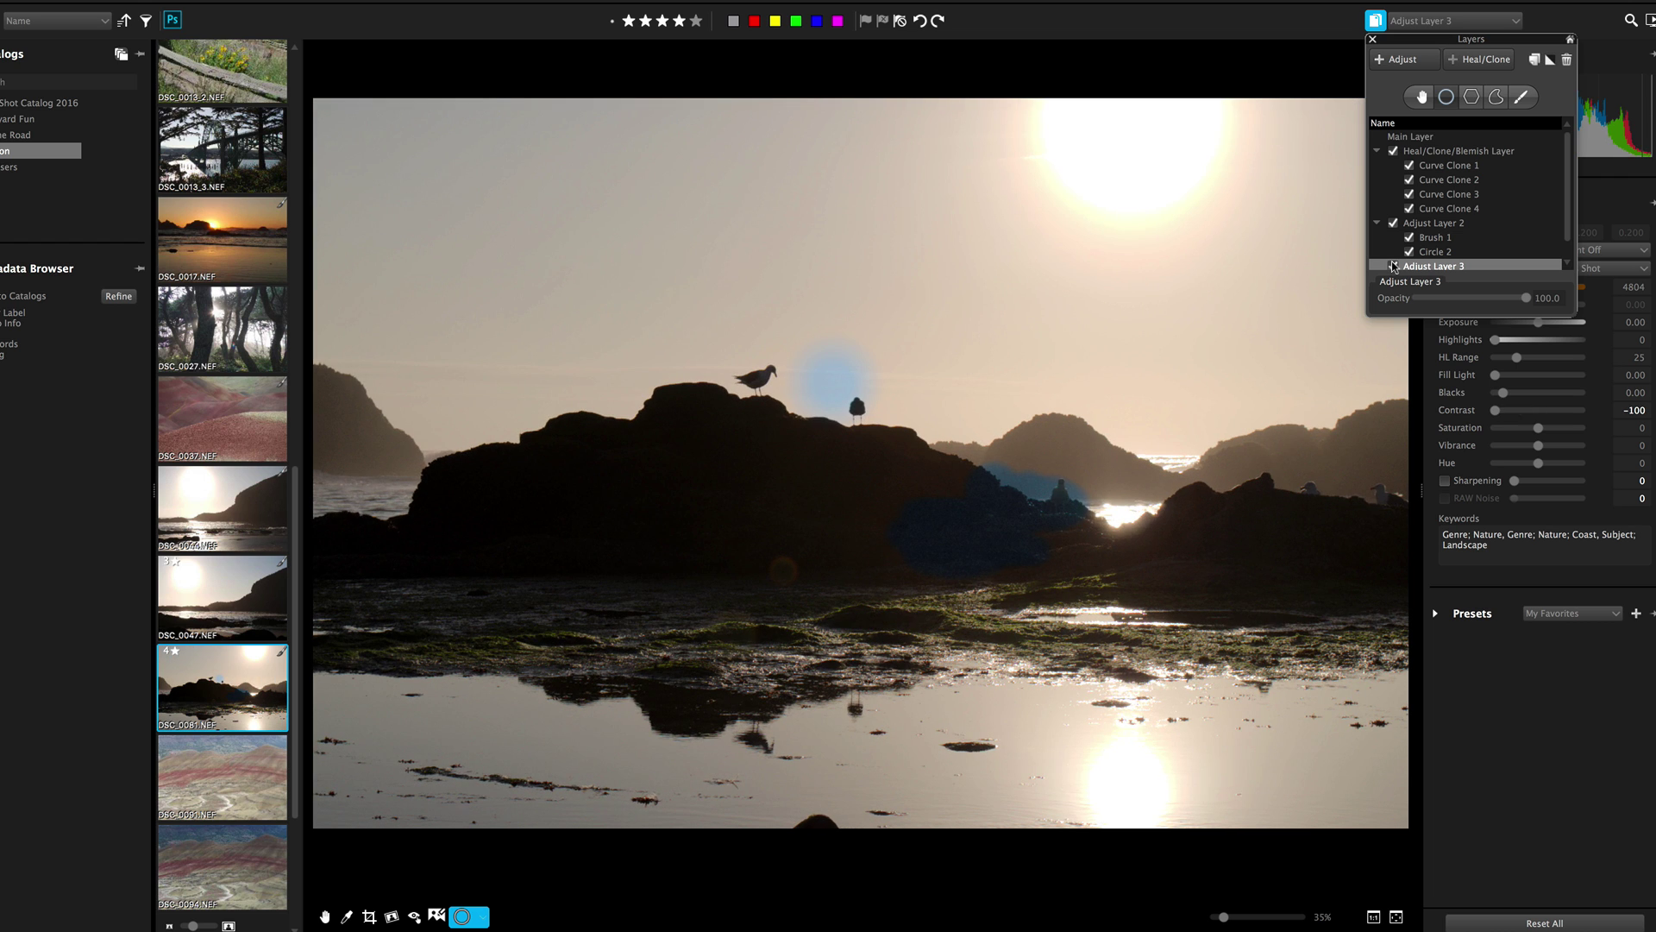
{"action": "left_click", "coordinate": [1394, 266]}
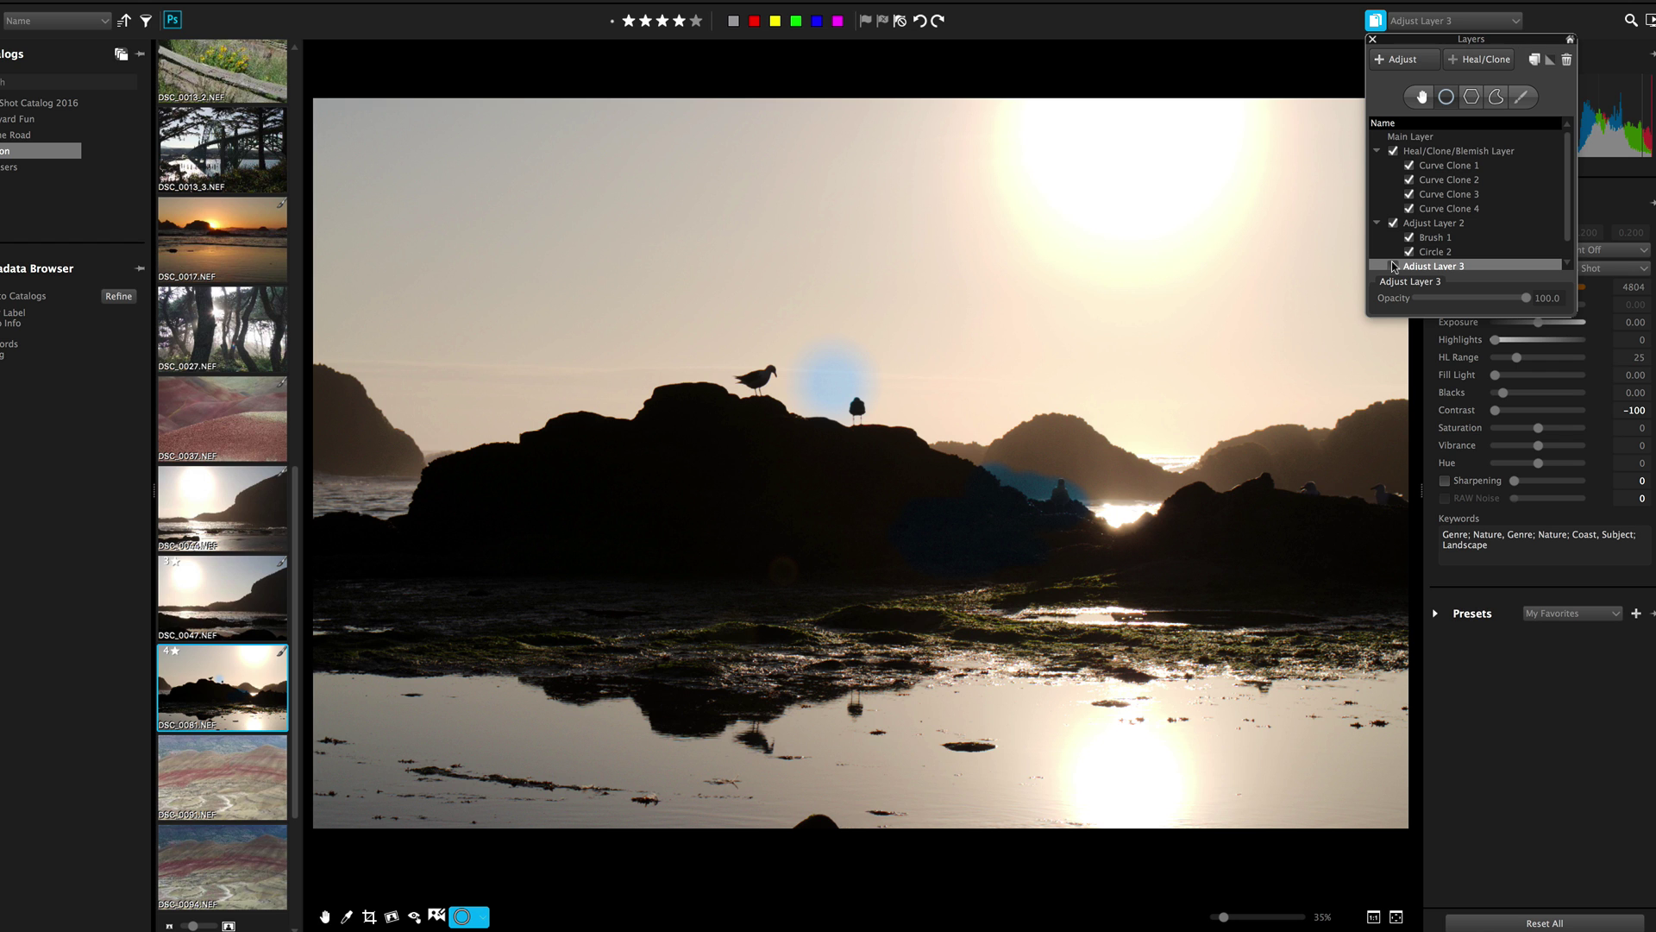
{"action": "left_click", "coordinate": [1394, 267]}
{"action": "left_click", "coordinate": [1394, 266]}
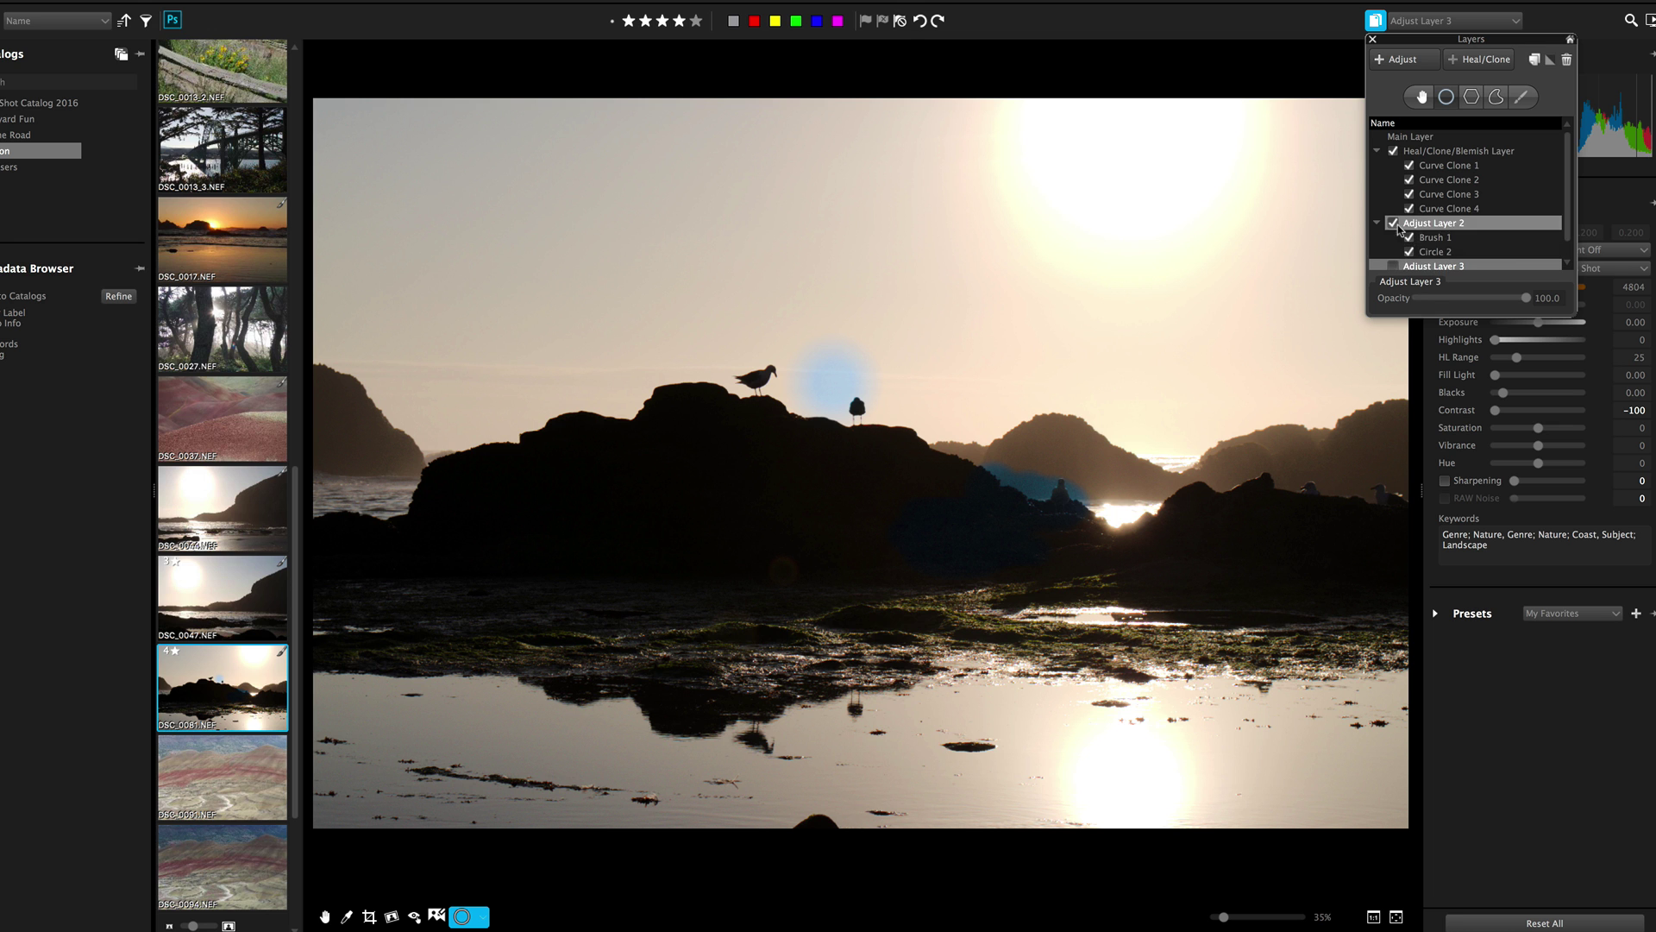
{"action": "left_click", "coordinate": [227, 7]}
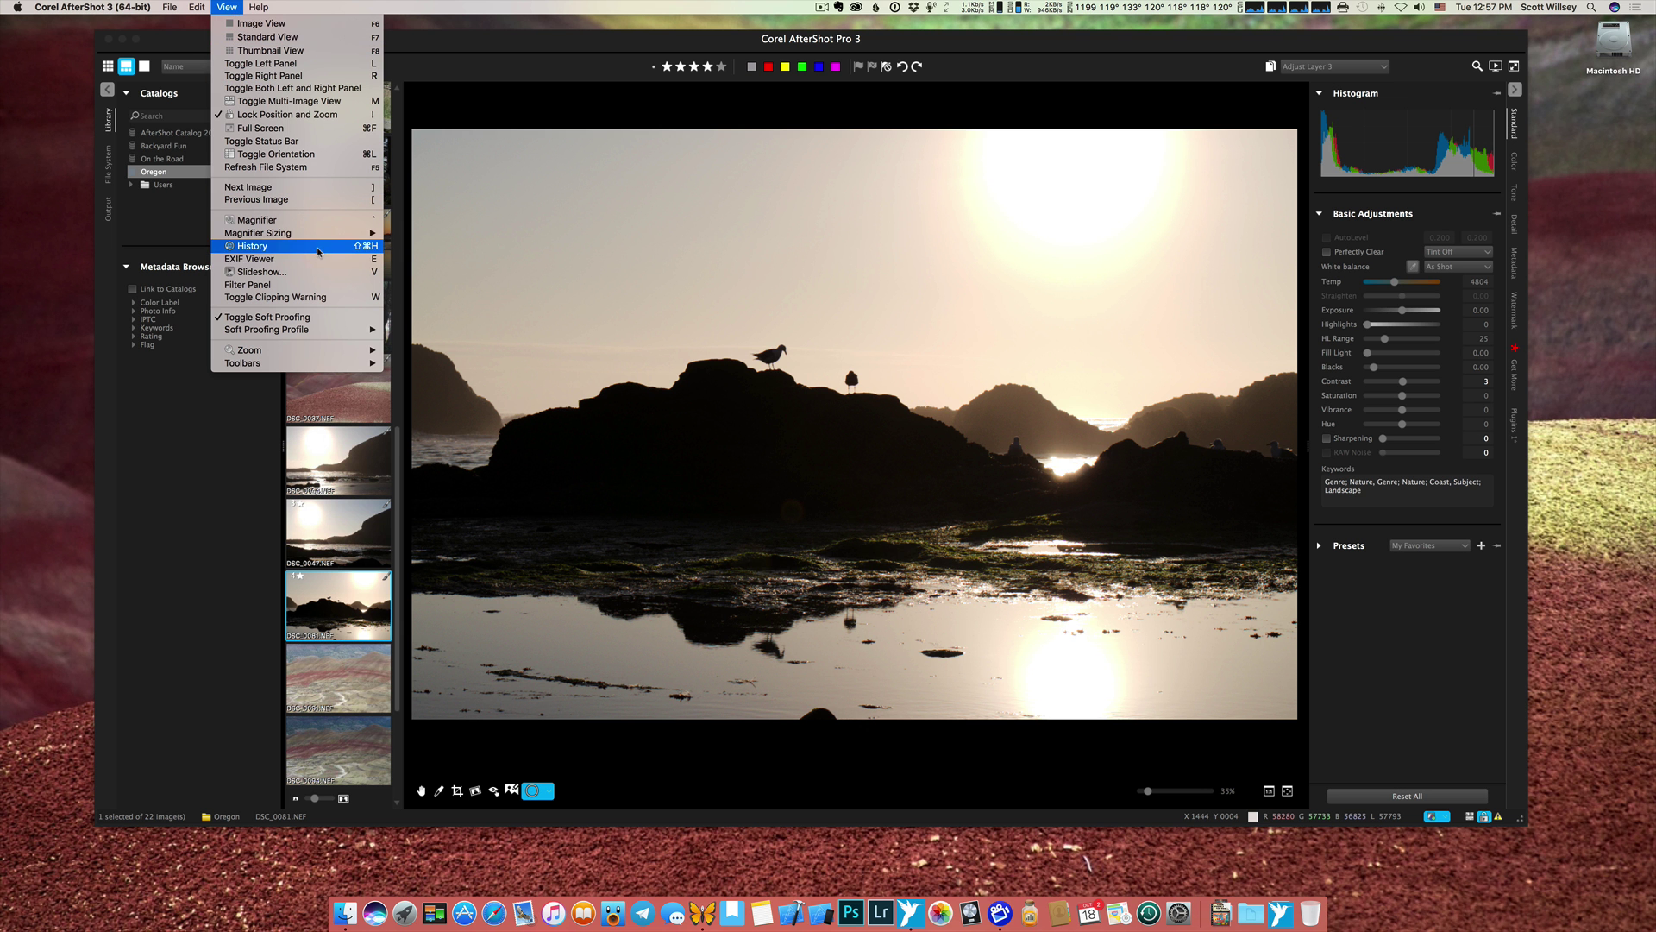
Revert the seagull photo to the 'Select Layer: Main Layer' step in History.
{"action": "left_click", "coordinate": [318, 247]}
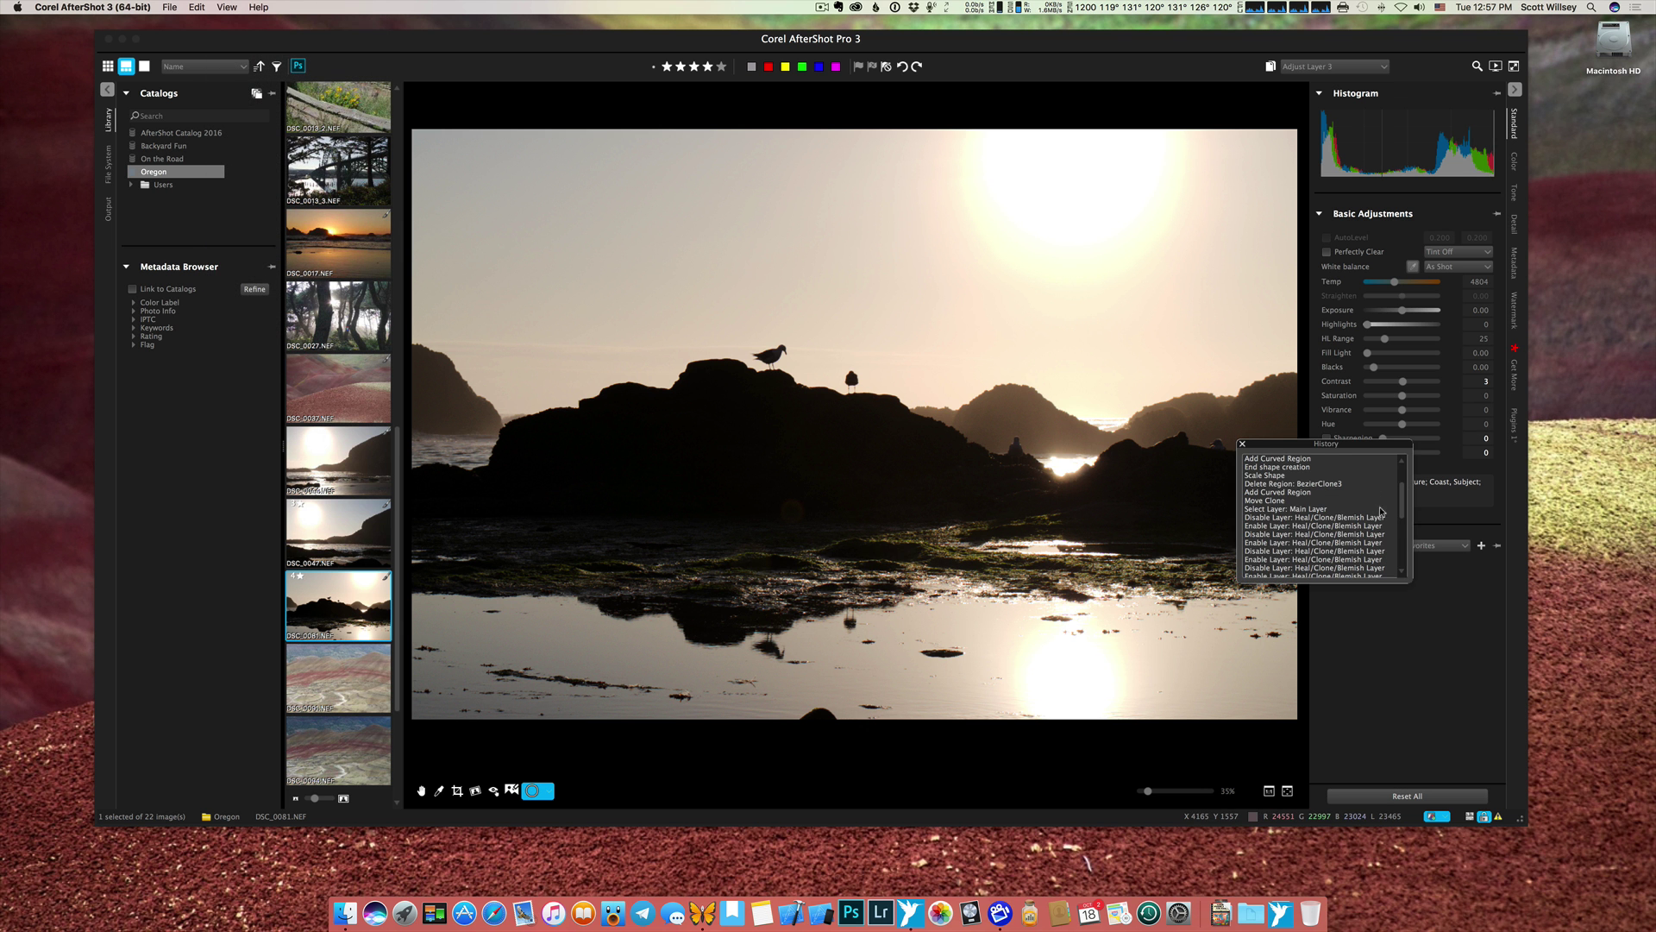
{"action": "left_click_drag", "start_coordinate": [1406, 505], "coordinate": [1398, 552]}
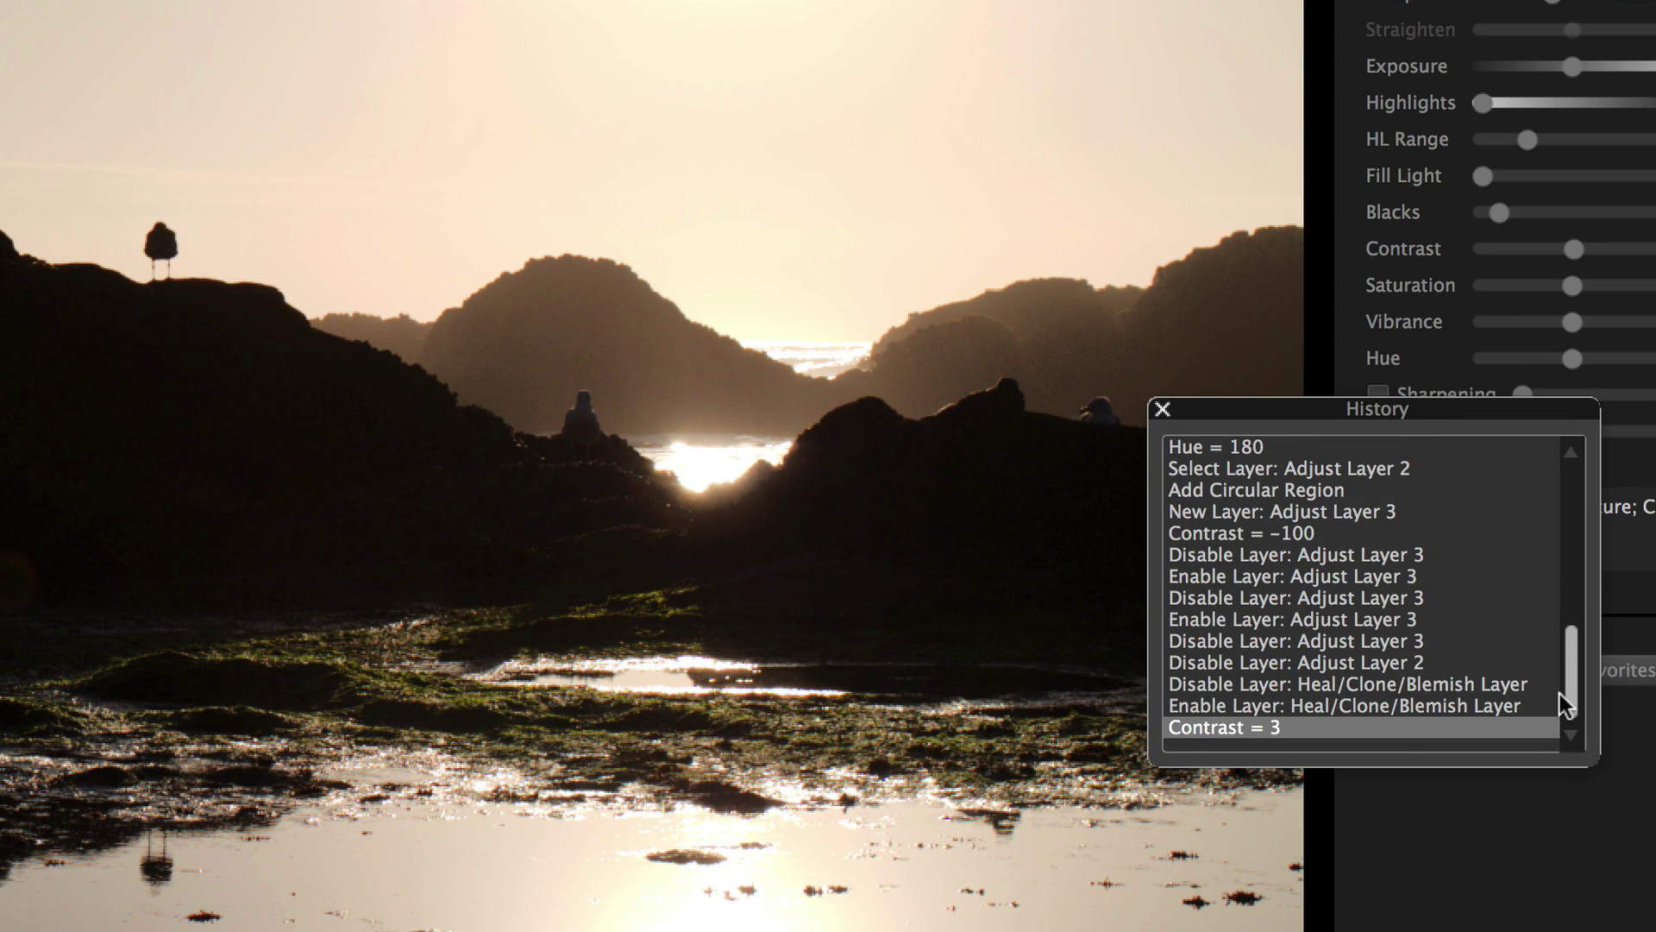
{"action": "scroll", "coordinate": [1505, 548], "scroll_direction": "up", "scroll_amount": 7}
{"action": "left_click", "coordinate": [1370, 490]}
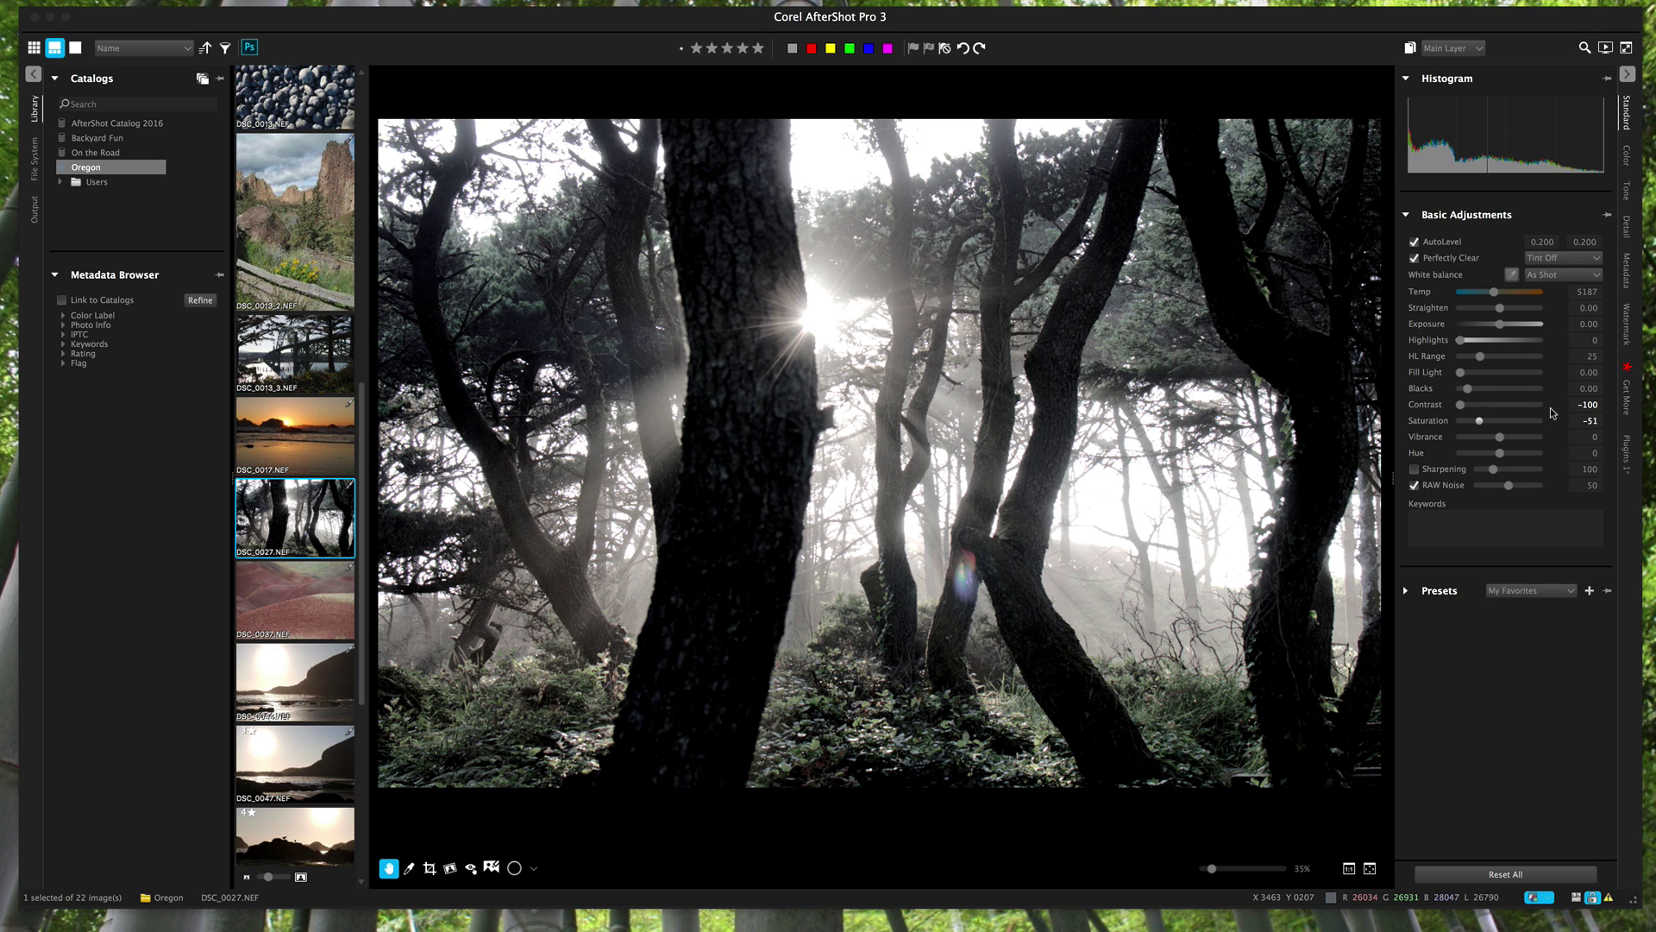
Raise the forest photo's Saturation from -51 to -29.
{"action": "left_click_drag", "start_coordinate": [1479, 420], "coordinate": [1490, 421]}
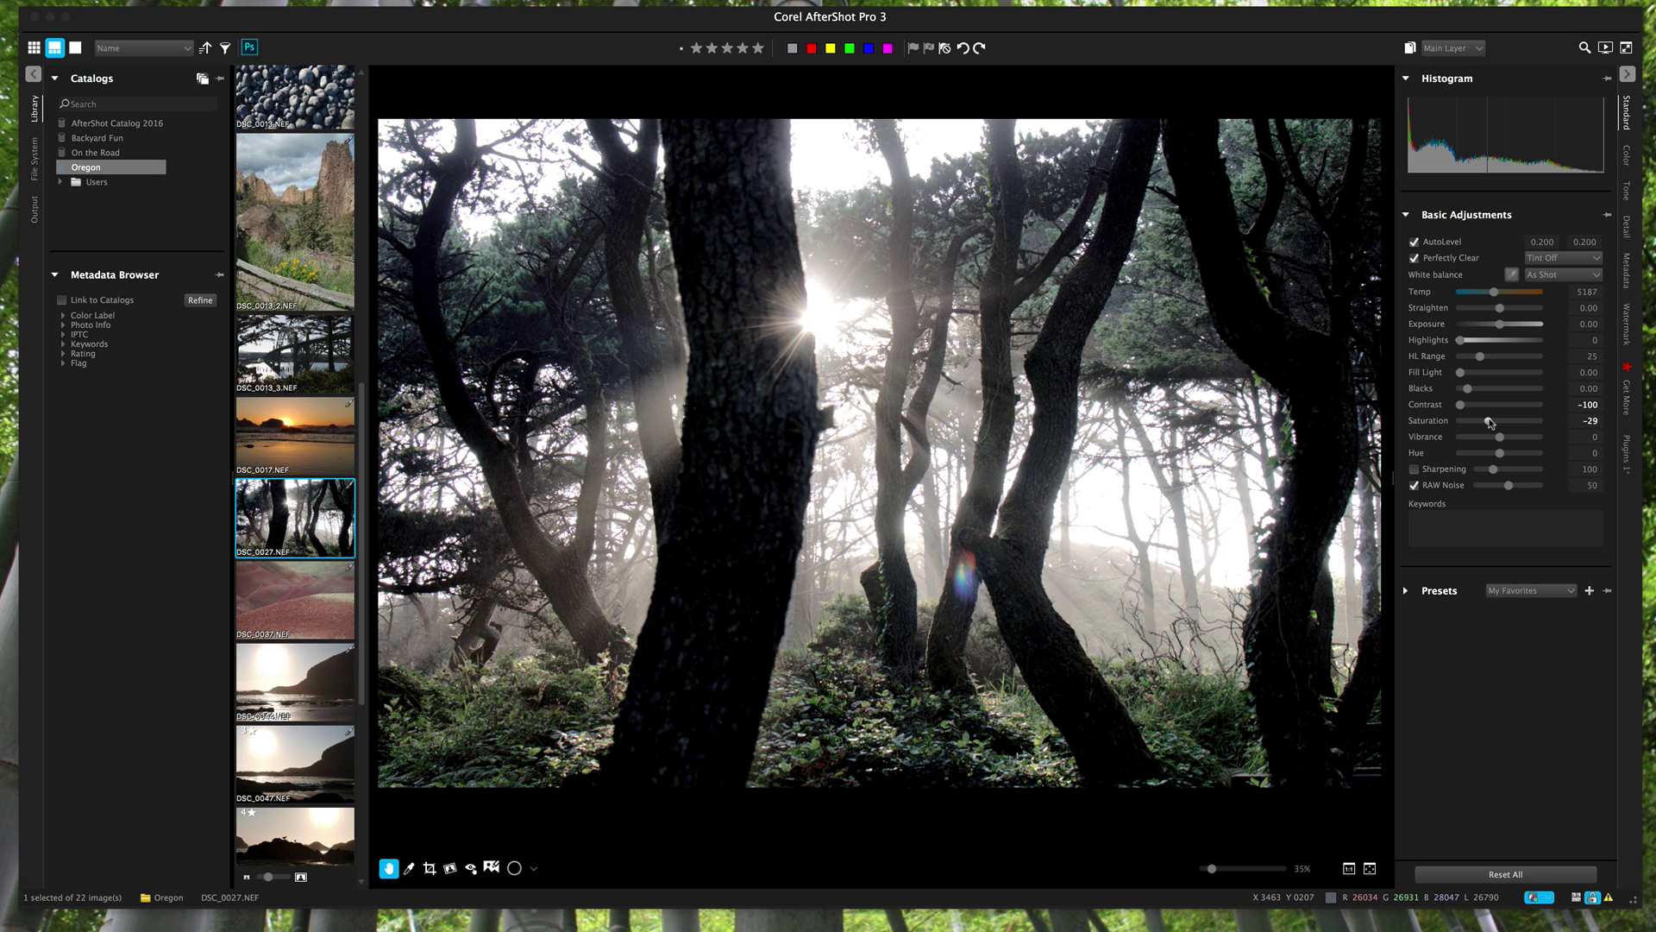